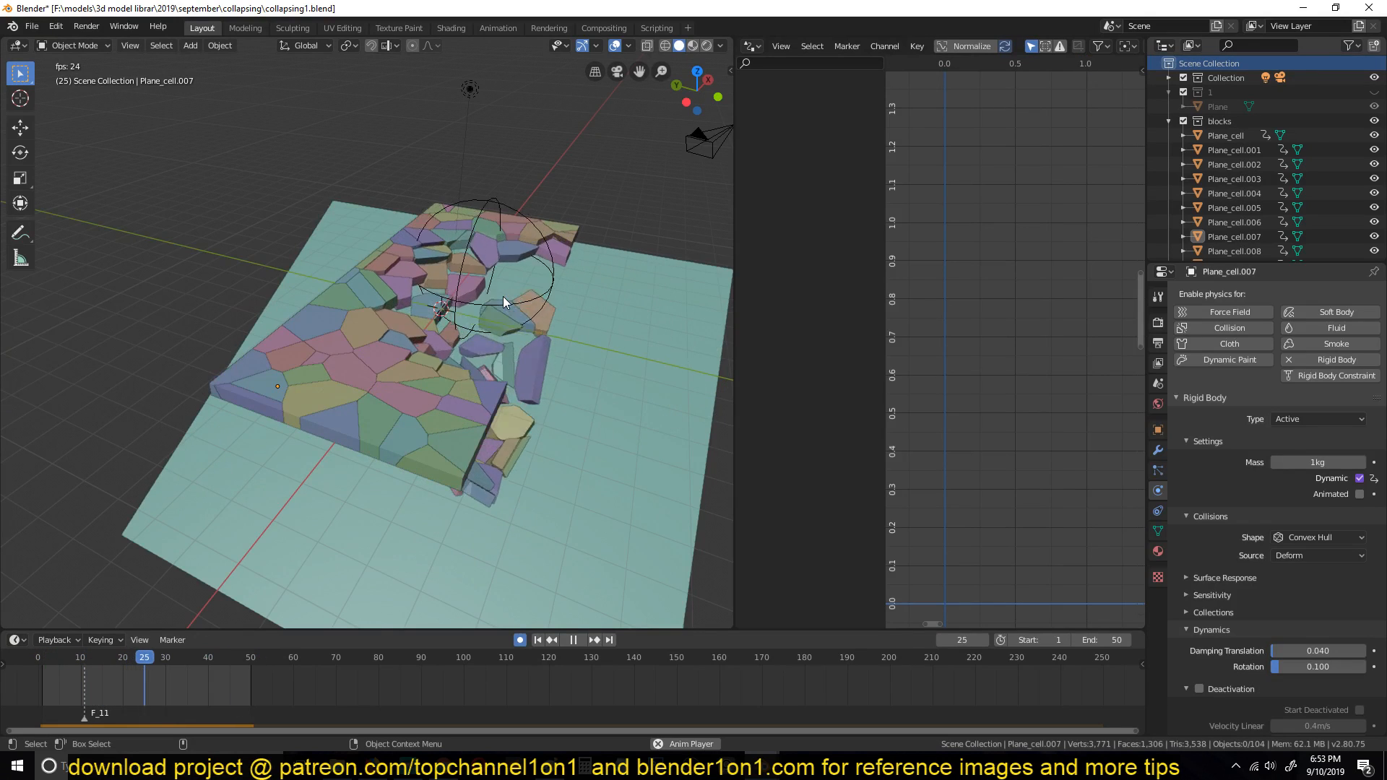
# - Examine the running collapse animation from several angles, stop the playback and inspect the intact fractured slab
pyautogui.moveTo(503, 296); pyautogui.dragTo(445, 314, button='middle')
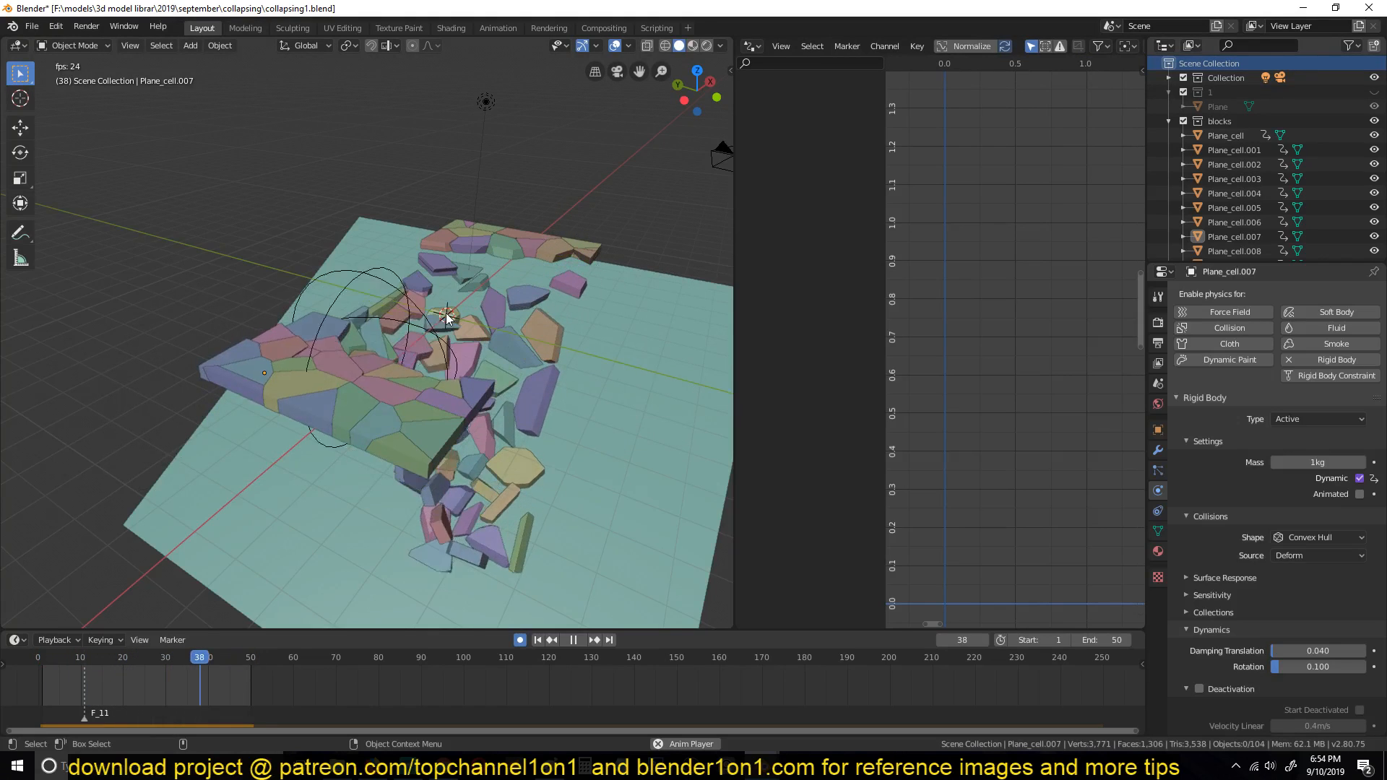
pyautogui.moveTo(406, 330); pyautogui.dragTo(332, 267, button='middle')
pyautogui.press('Escape')
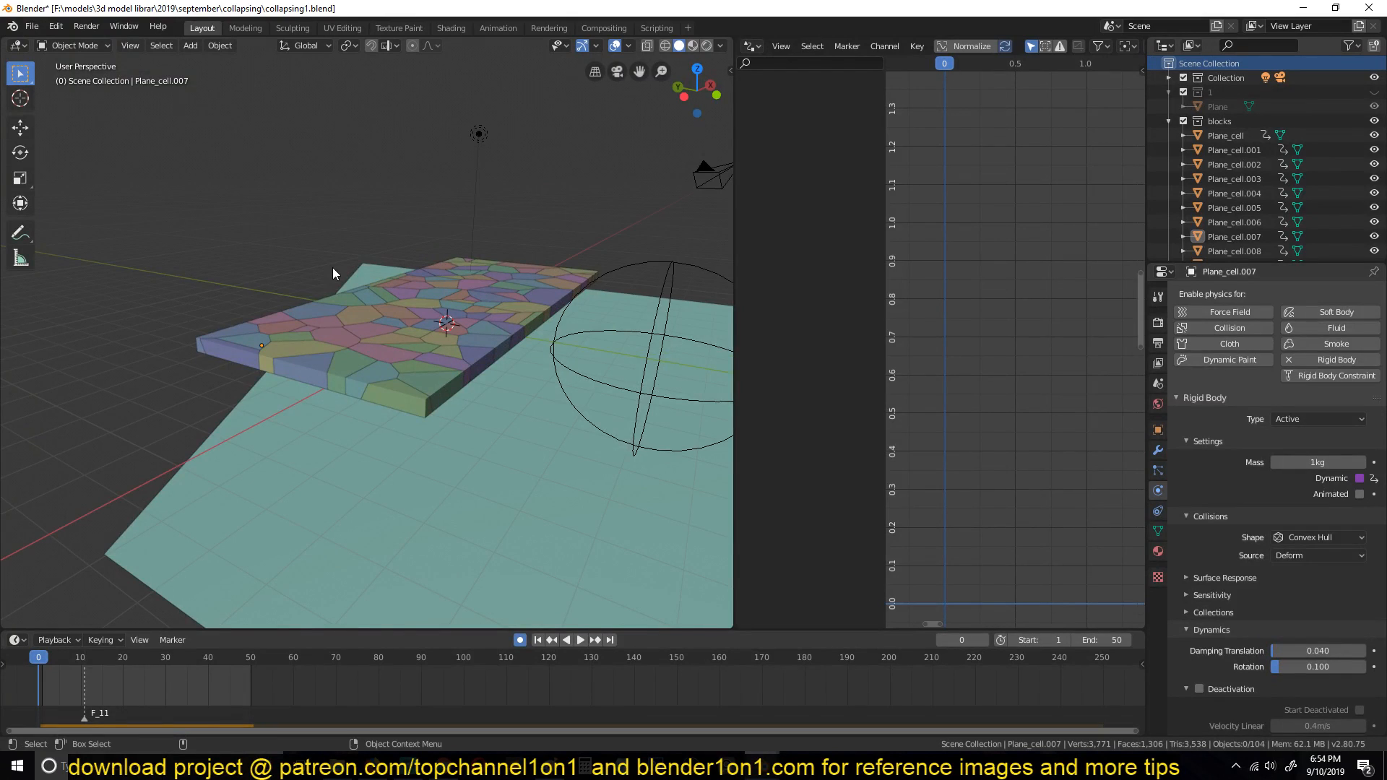
pyautogui.moveTo(444, 329); pyautogui.dragTo(395, 264, button='middle')
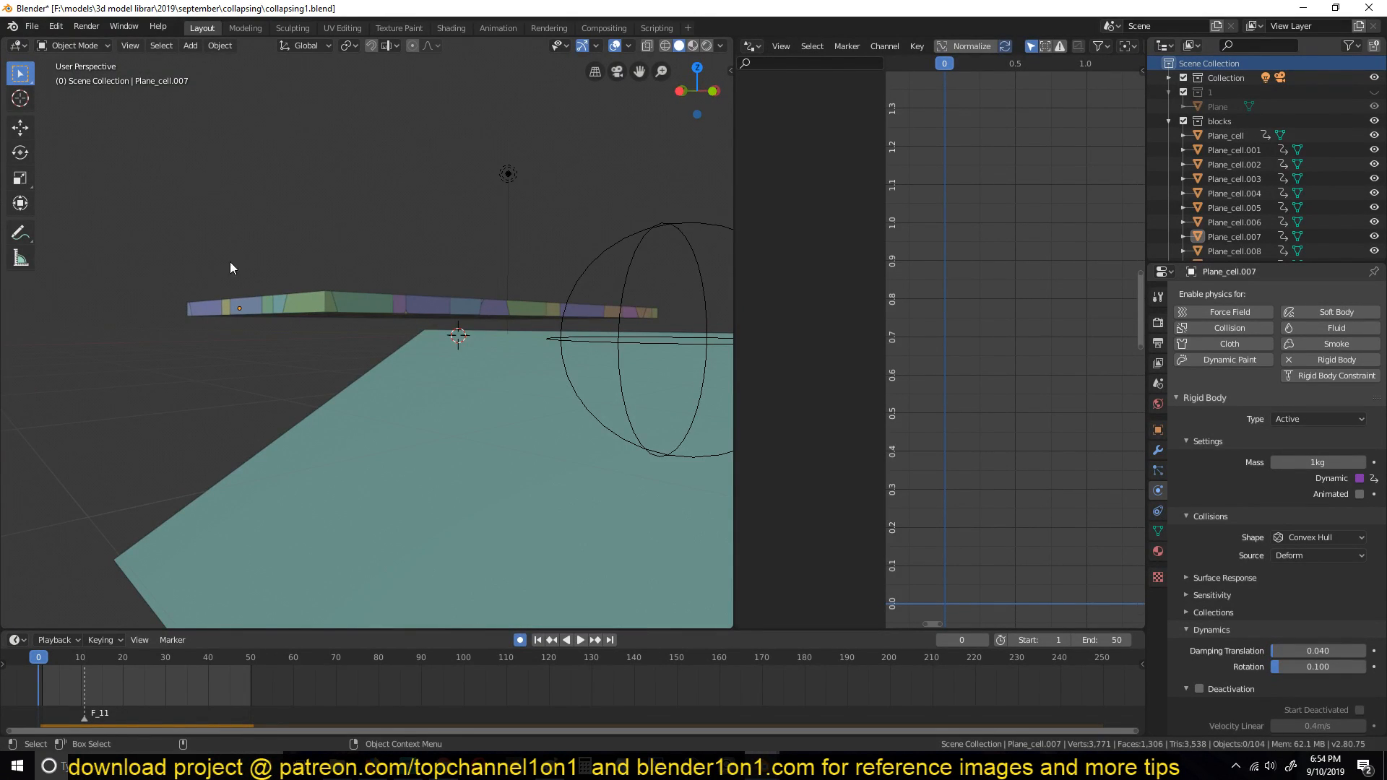
pyautogui.moveTo(349, 323); pyautogui.dragTo(354, 324)
pyautogui.moveTo(354, 324); pyautogui.dragTo(378, 295, button='middle')
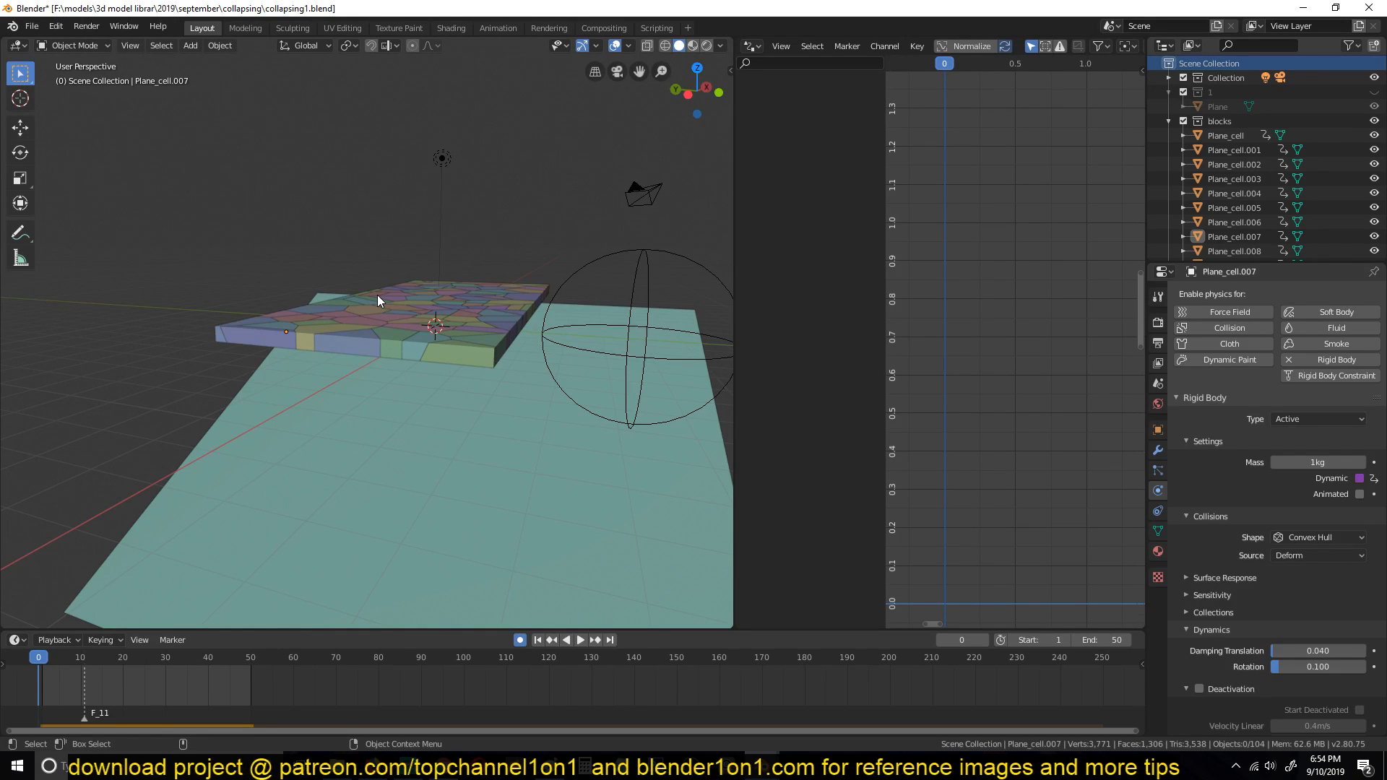
pyautogui.keyDown('shift'); pyautogui.moveTo(378, 295); pyautogui.dragTo(359, 221, button='middle'); pyautogui.keyUp('shift')
pyautogui.moveTo(503, 217); pyautogui.dragTo(340, 310, button='middle')
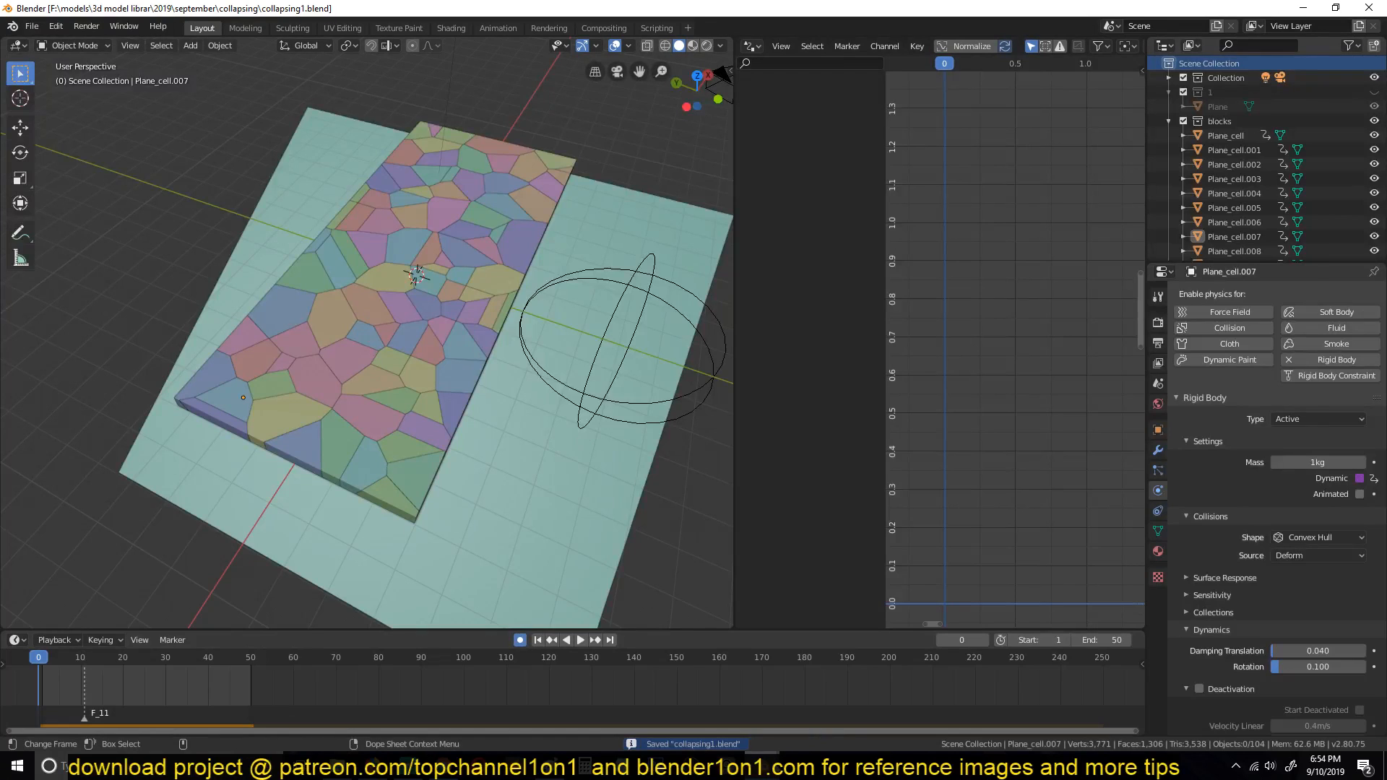
# - Pick several individual cells of the fractured slab to inspect them and clear the selection
pyautogui.moveTo(762, 765)
pyautogui.click(488, 144)
pyautogui.moveTo(528, 160); pyautogui.dragTo(563, 130, button='middle')
pyautogui.click(463, 345)
pyautogui.moveTo(463, 345); pyautogui.dragTo(427, 343, button='middle')
pyautogui.click(296, 283)
pyautogui.click(399, 299)
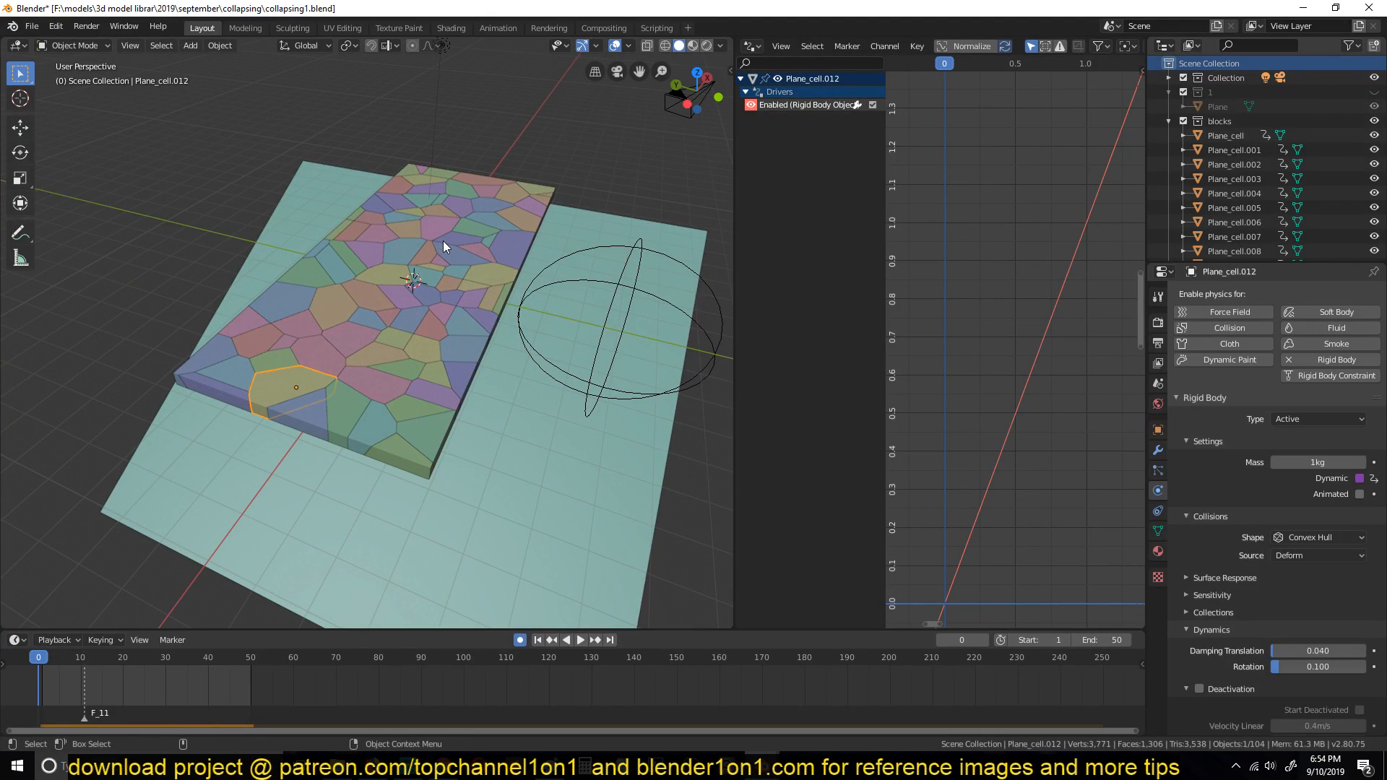
pyautogui.click(210, 45)
pyautogui.hotkey('alt', 'a')
pyautogui.moveTo(540, 149); pyautogui.dragTo(553, 268, button='middle')
# - Highlight the blocks collection and use Select Grouped with Children on one slab cell
pyautogui.click(1229, 121)
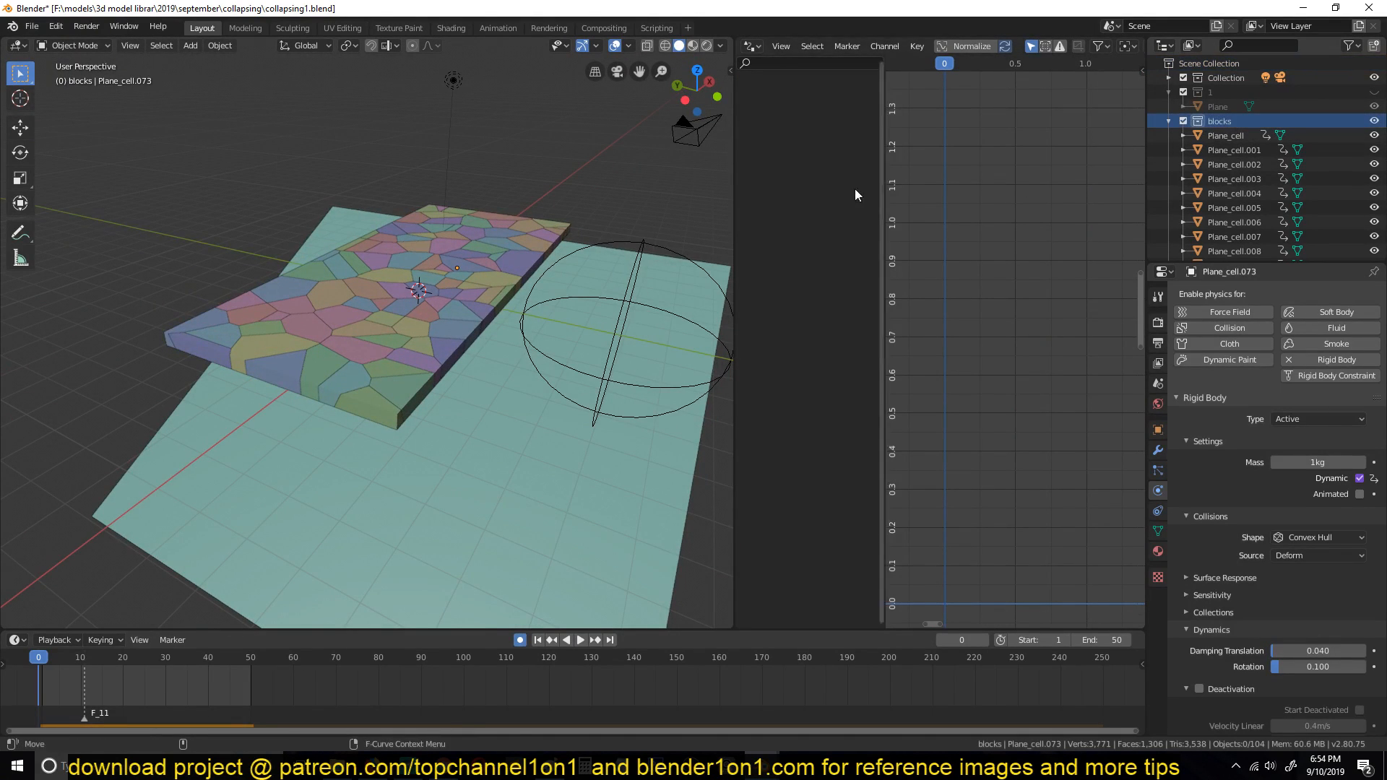
pyautogui.click(341, 318)
pyautogui.hotkey('shift', 'g')
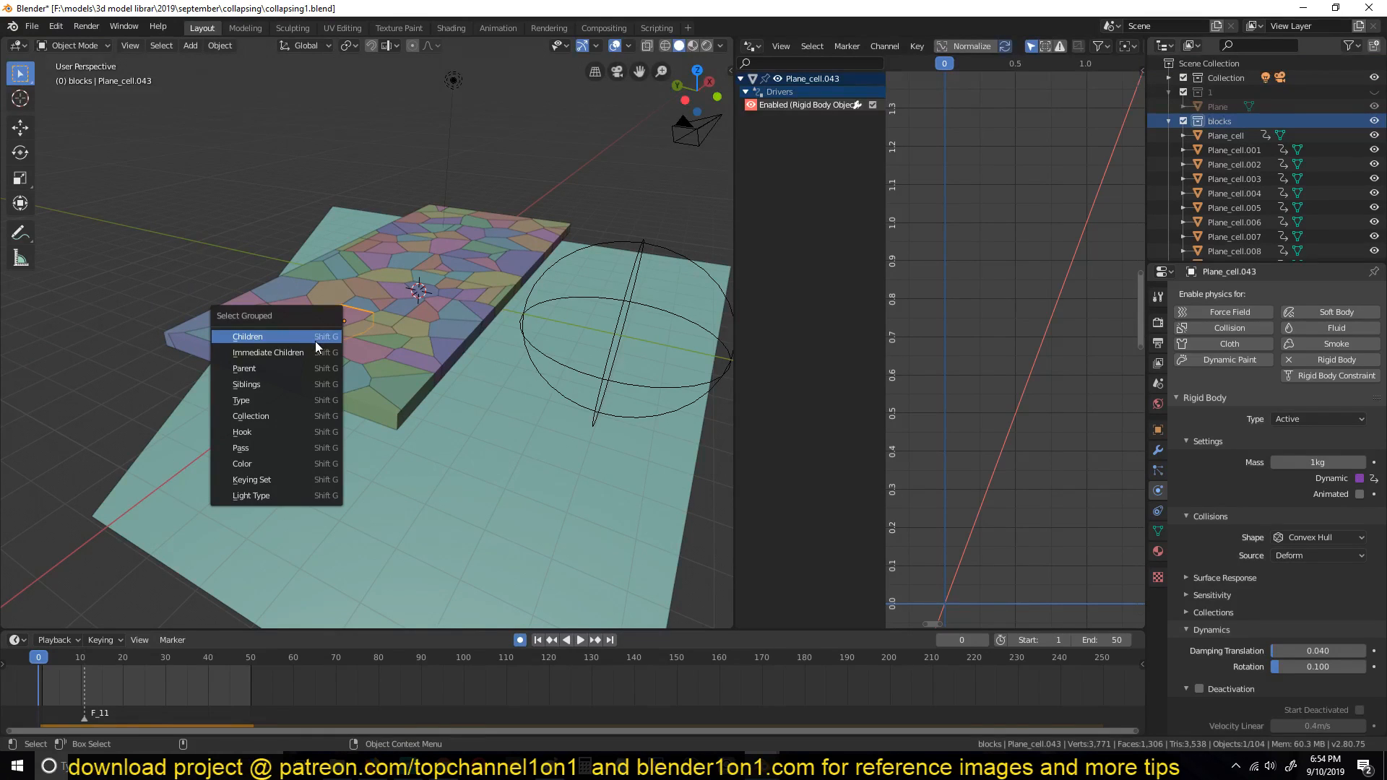
pyautogui.click(314, 336)
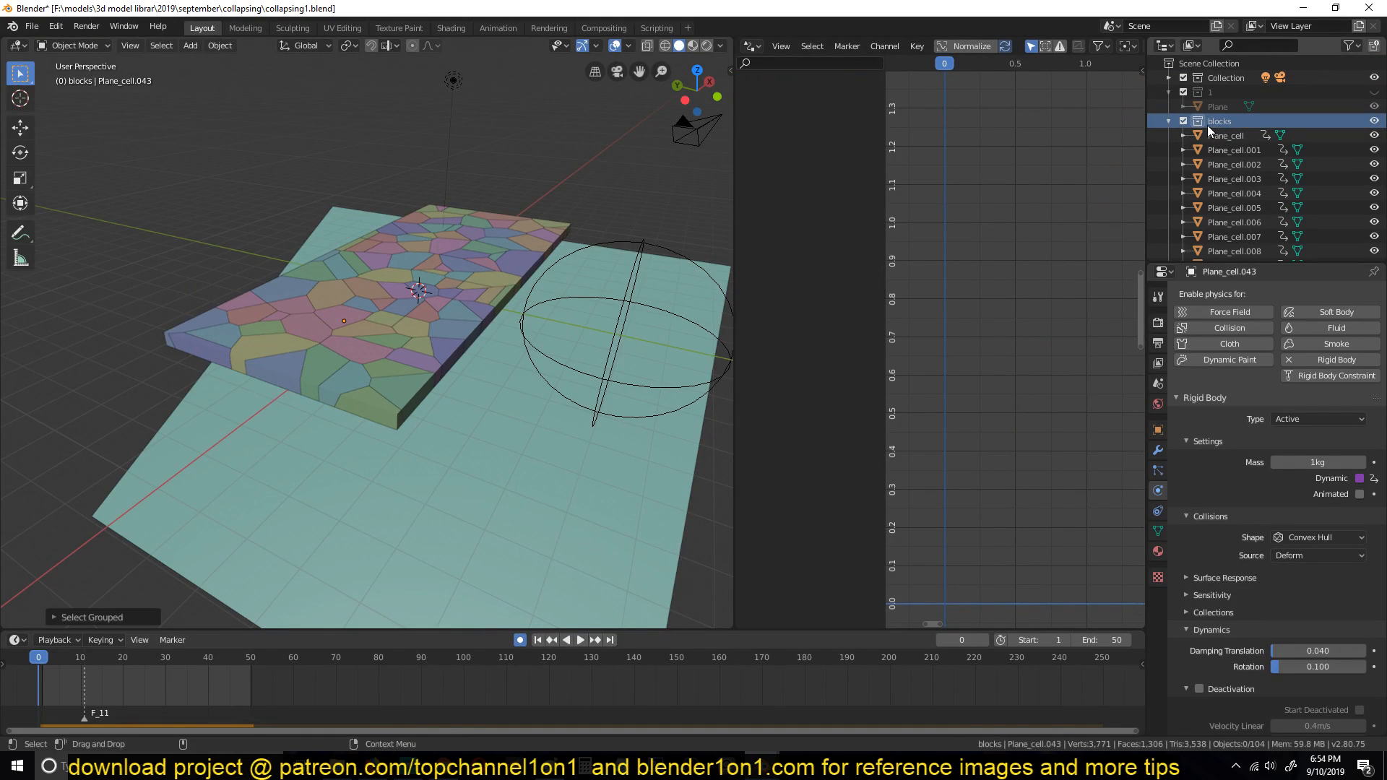
# - Select the block_target sphere empty beside the slab and locate it in the scene's object list
pyautogui.click(649, 246)
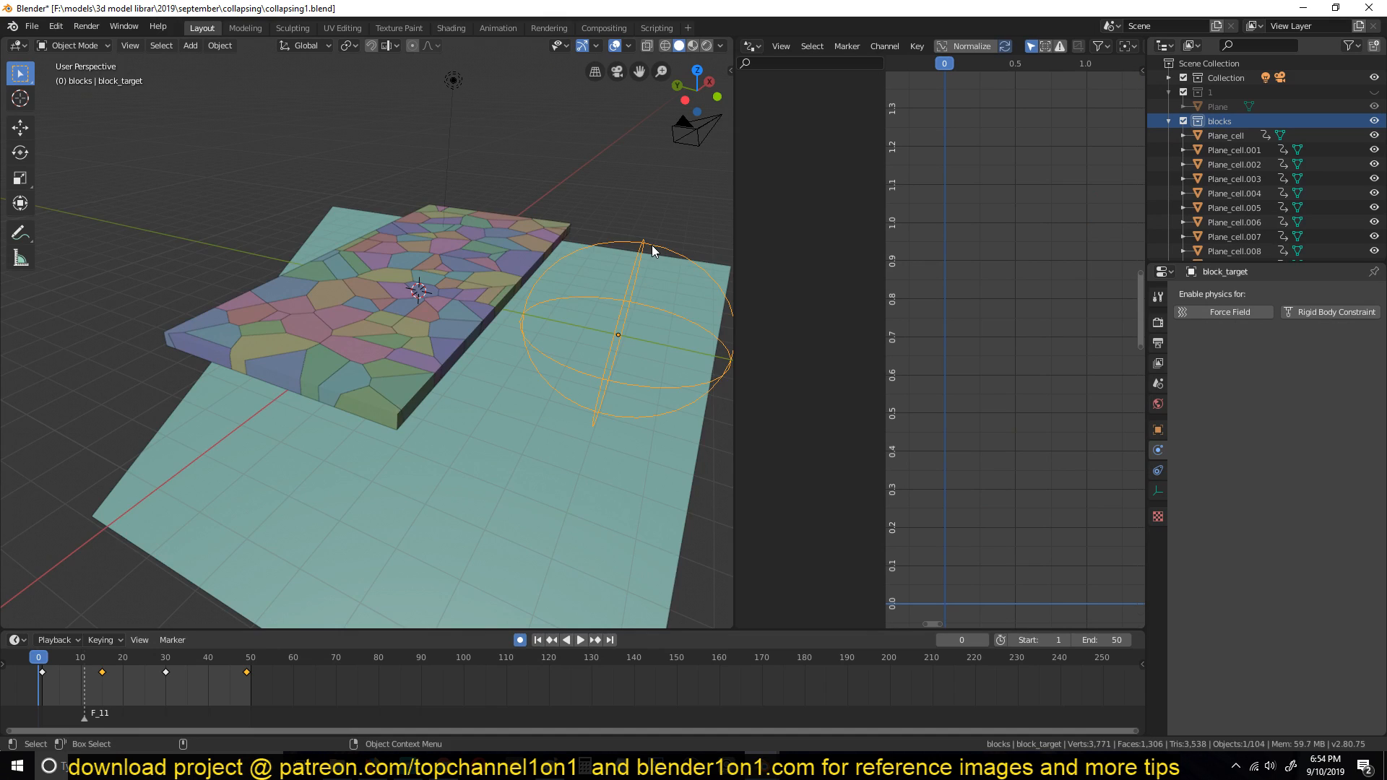
pyautogui.moveTo(652, 249); pyautogui.dragTo(659, 264, button='middle')
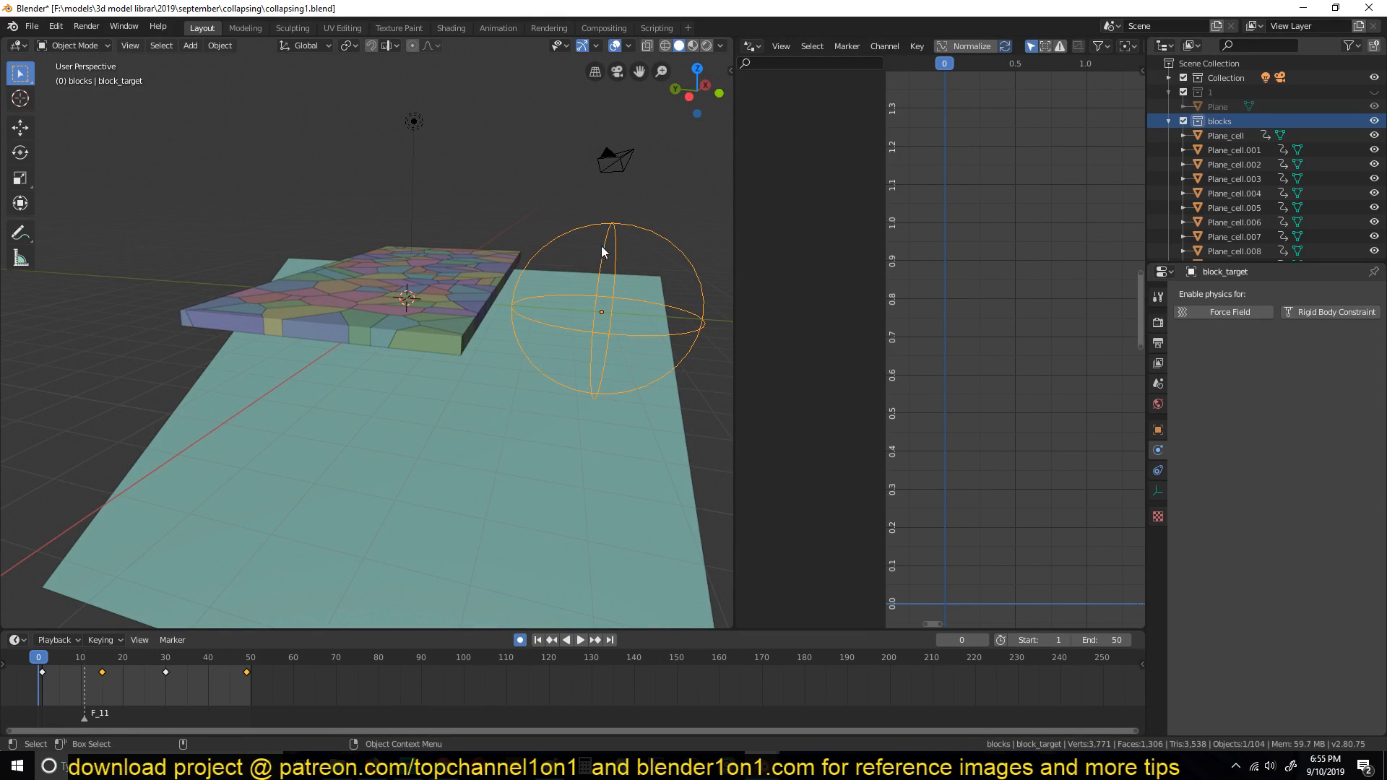
pyautogui.scroll(-20, 1214, 210)
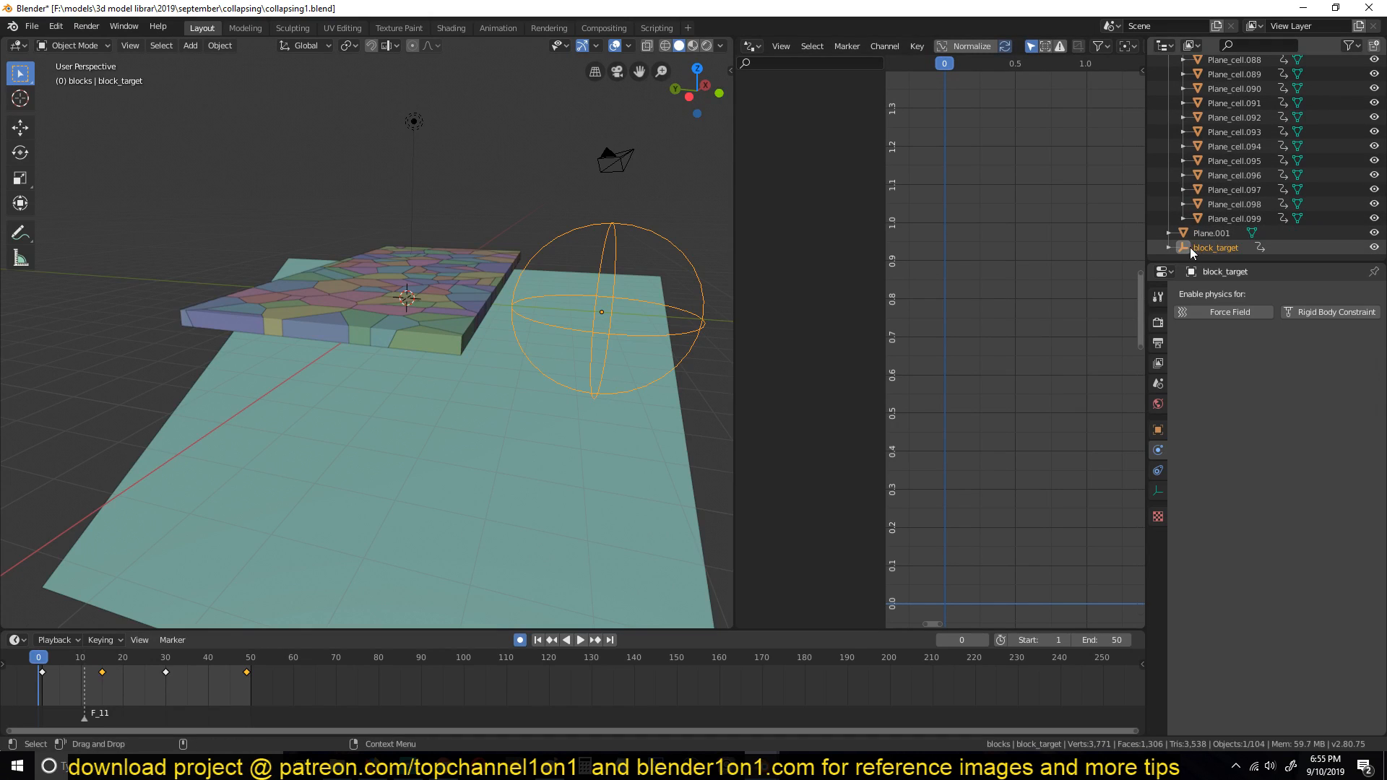
pyautogui.moveTo(419, 192); pyautogui.dragTo(427, 199, button='middle')
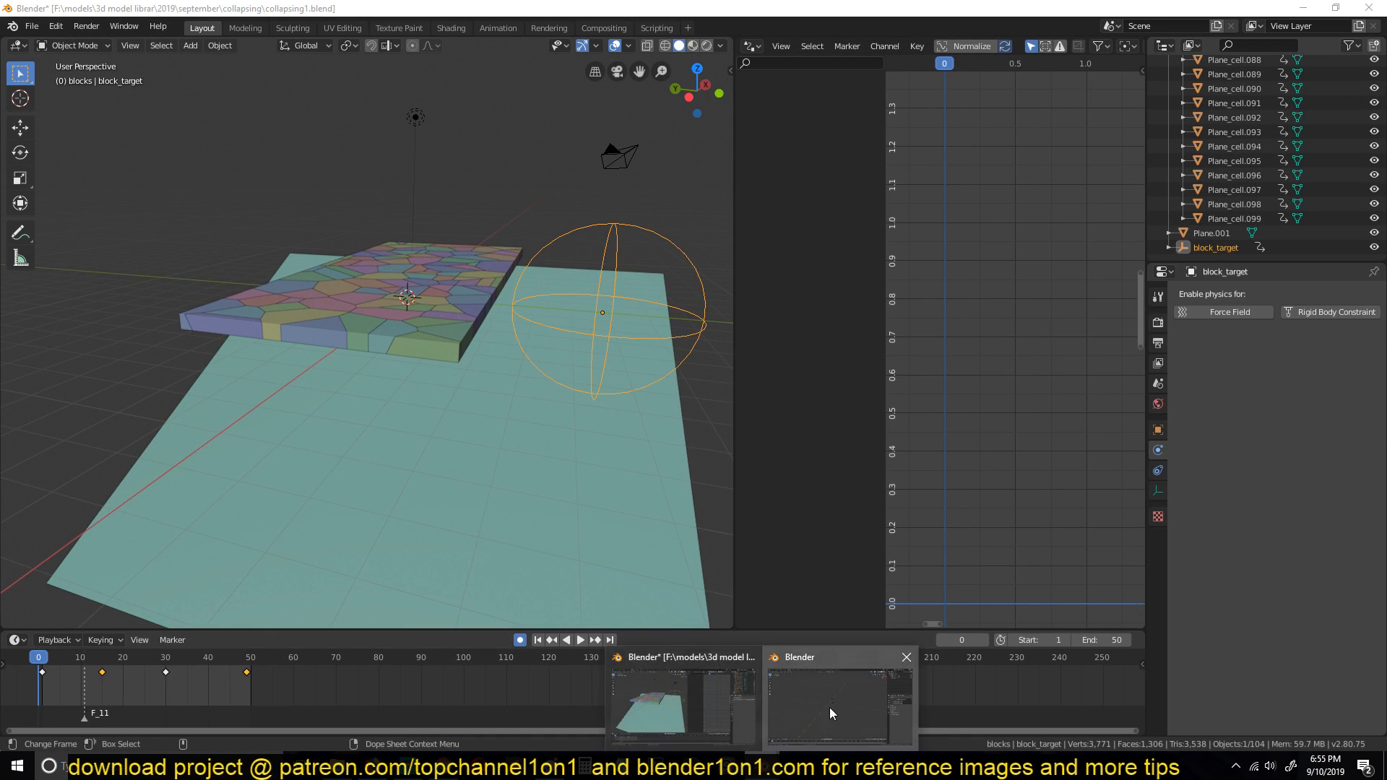
# - Switch to the second, empty Blender window and add a Bezier curve scaled up at the origin
pyautogui.click(824, 697)
pyautogui.scroll(10, 659, 269)
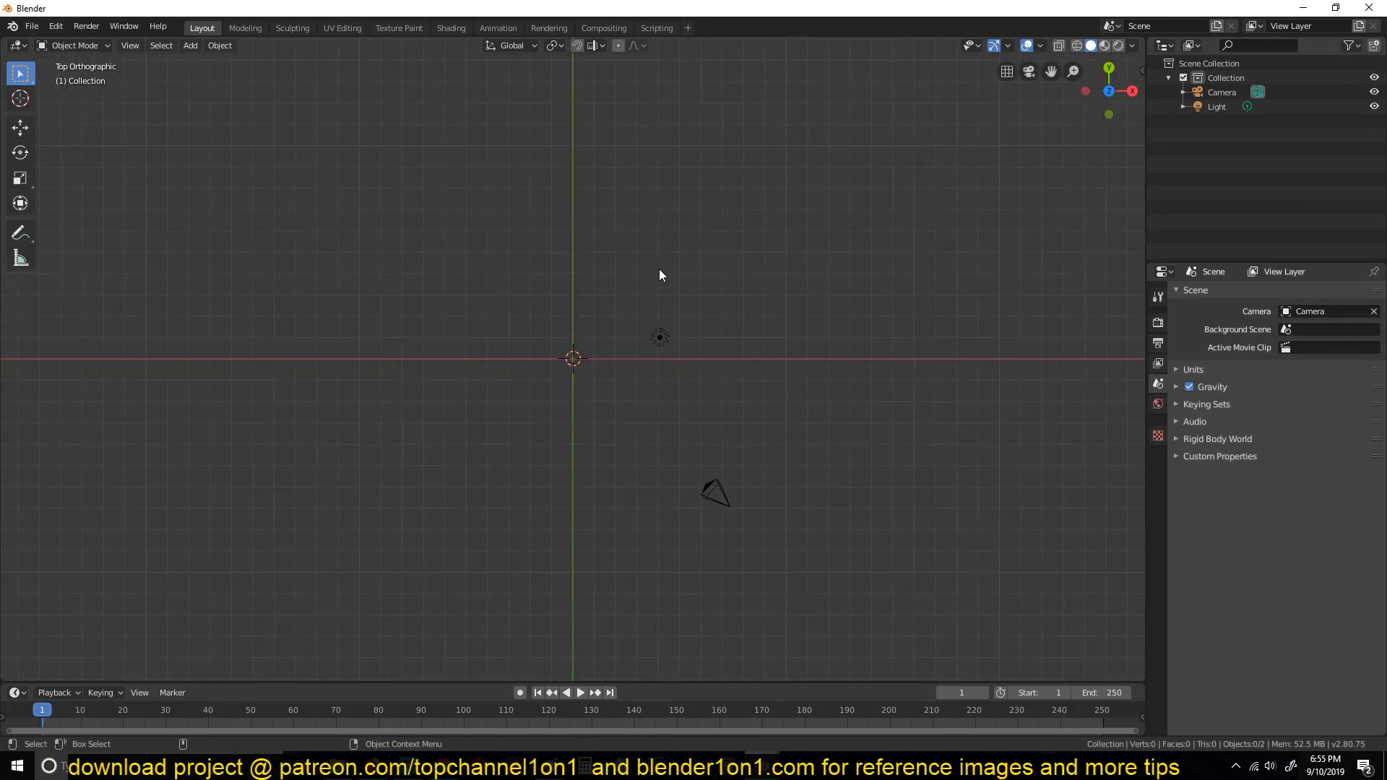
pyautogui.hotkey('shift', 'a')
pyautogui.moveTo(557, 269)
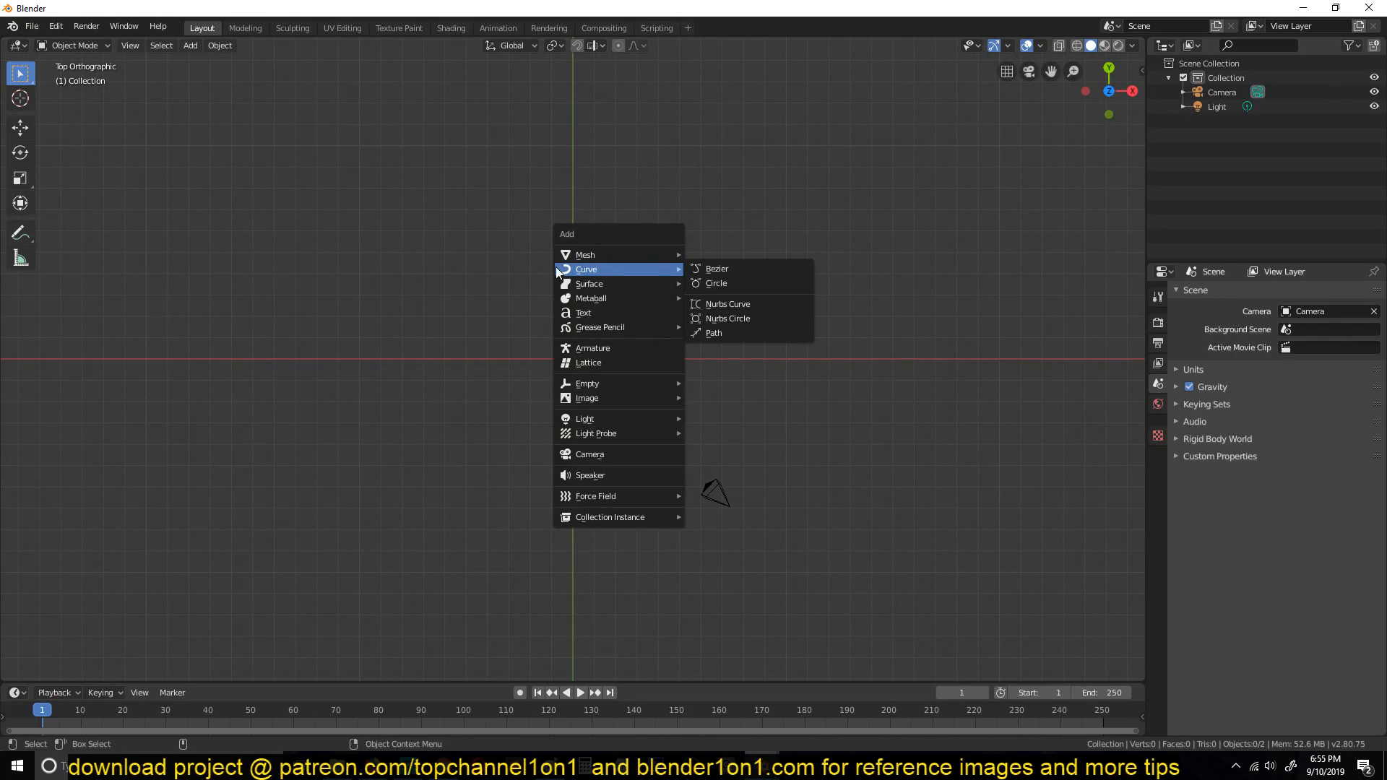
pyautogui.click(786, 268)
pyautogui.press('s')
pyautogui.click(771, 378)
# - Extrude the curve into a winding path with one new point from its right end and two from its left end
pyautogui.press('Tab')
pyautogui.press('e')
pyautogui.click(910, 174)
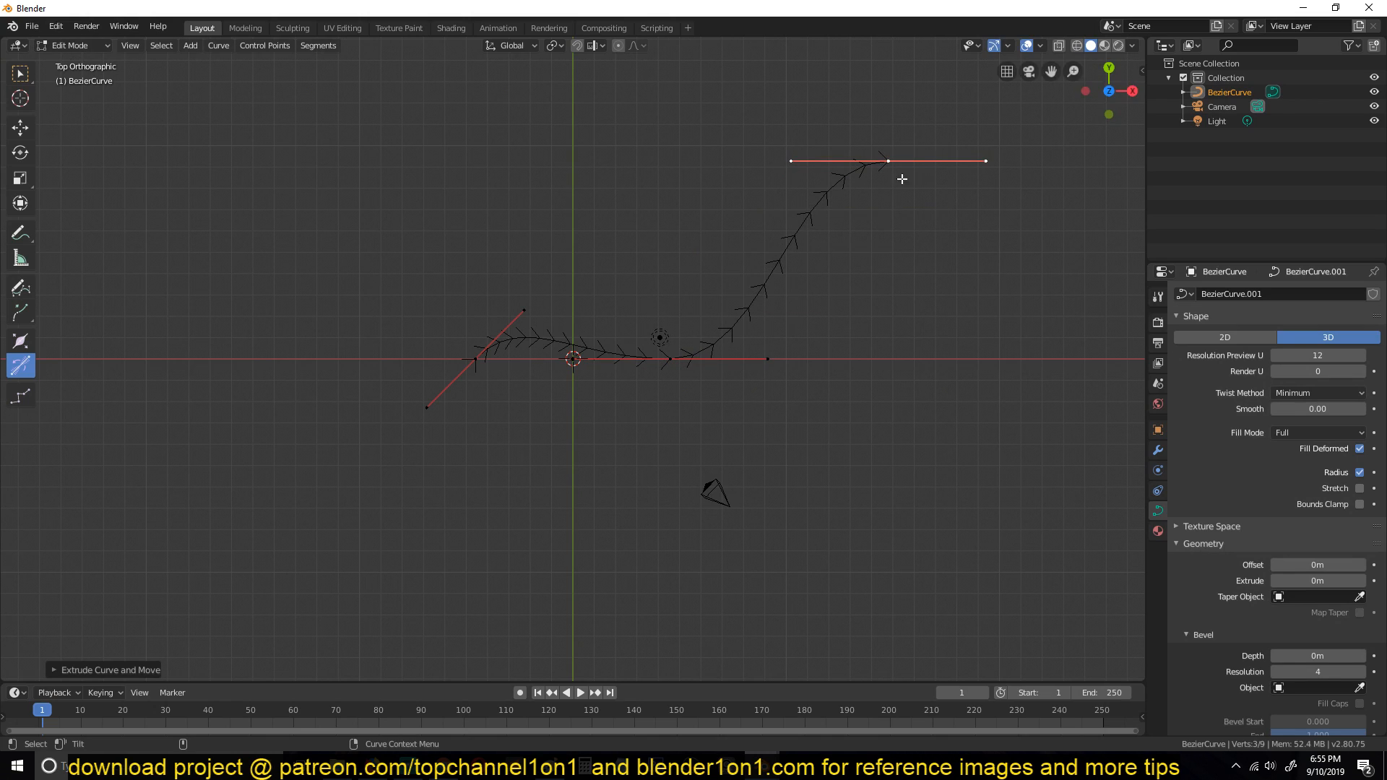
pyautogui.press('e')
pyautogui.click(365, 154)
pyautogui.press('e')
pyautogui.click(804, 67)
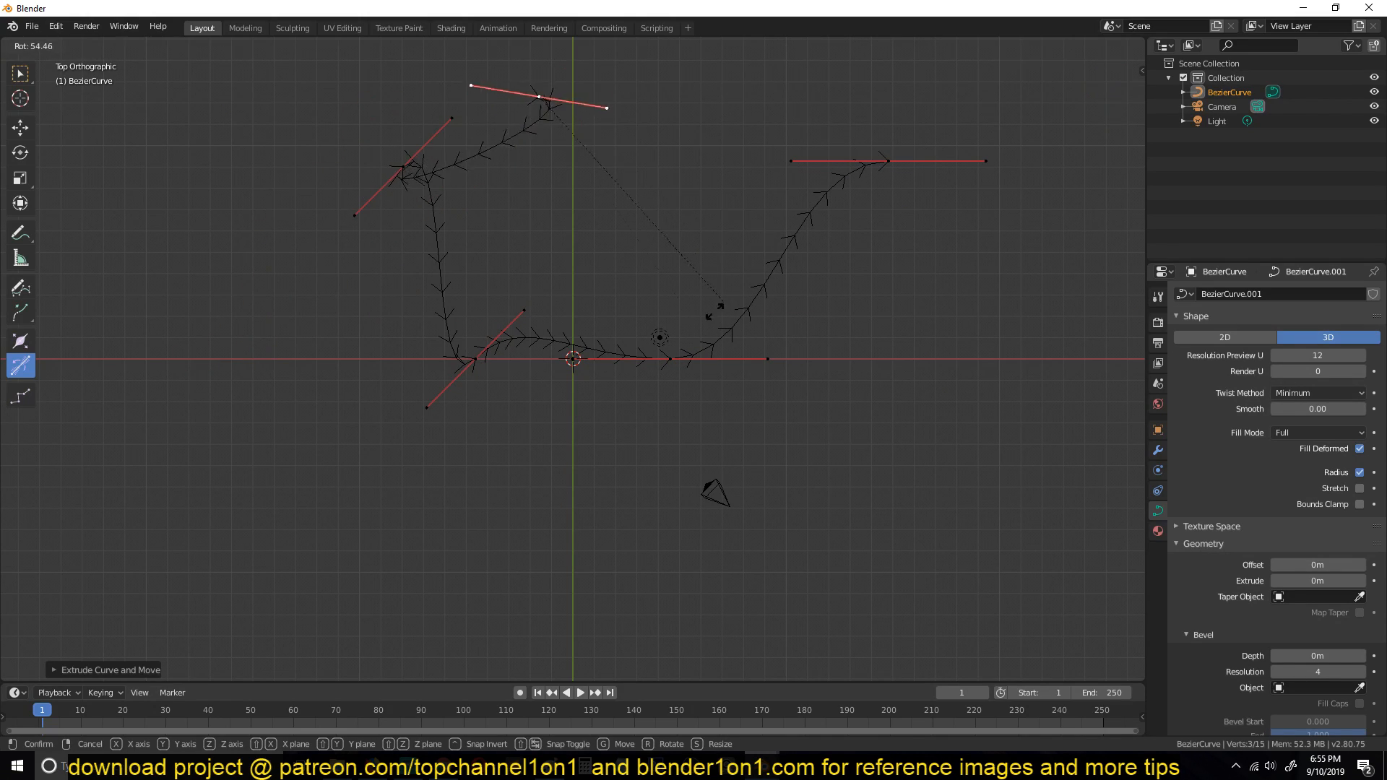
# - Set the handle type of all the curve's control points to Automatic
pyautogui.press('a')
pyautogui.press('v')
pyautogui.click(629, 324)
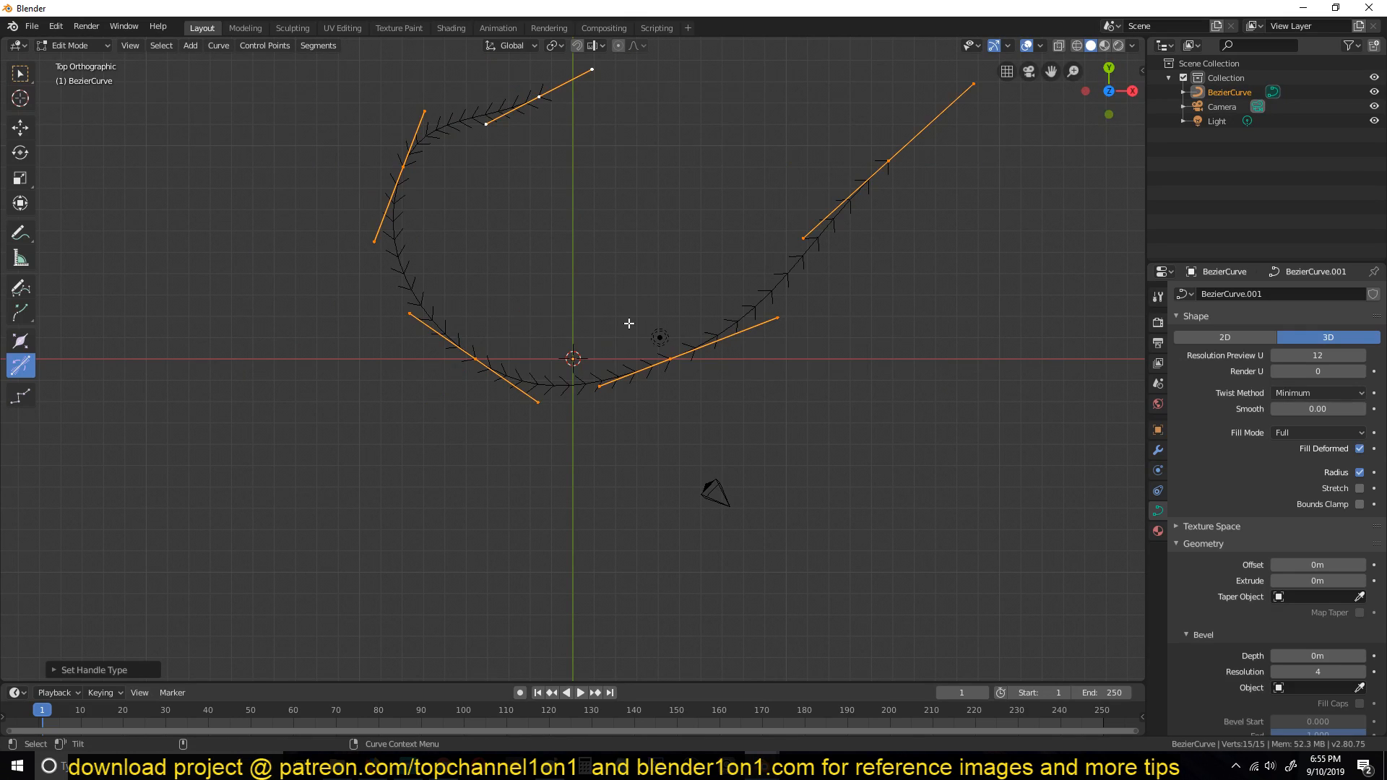
# - Move both end points and the lower left control point to reshape the curve into a smooth S-shaped path
pyautogui.press('r')
pyautogui.press('Escape')
pyautogui.press('g')
pyautogui.click(676, 360)
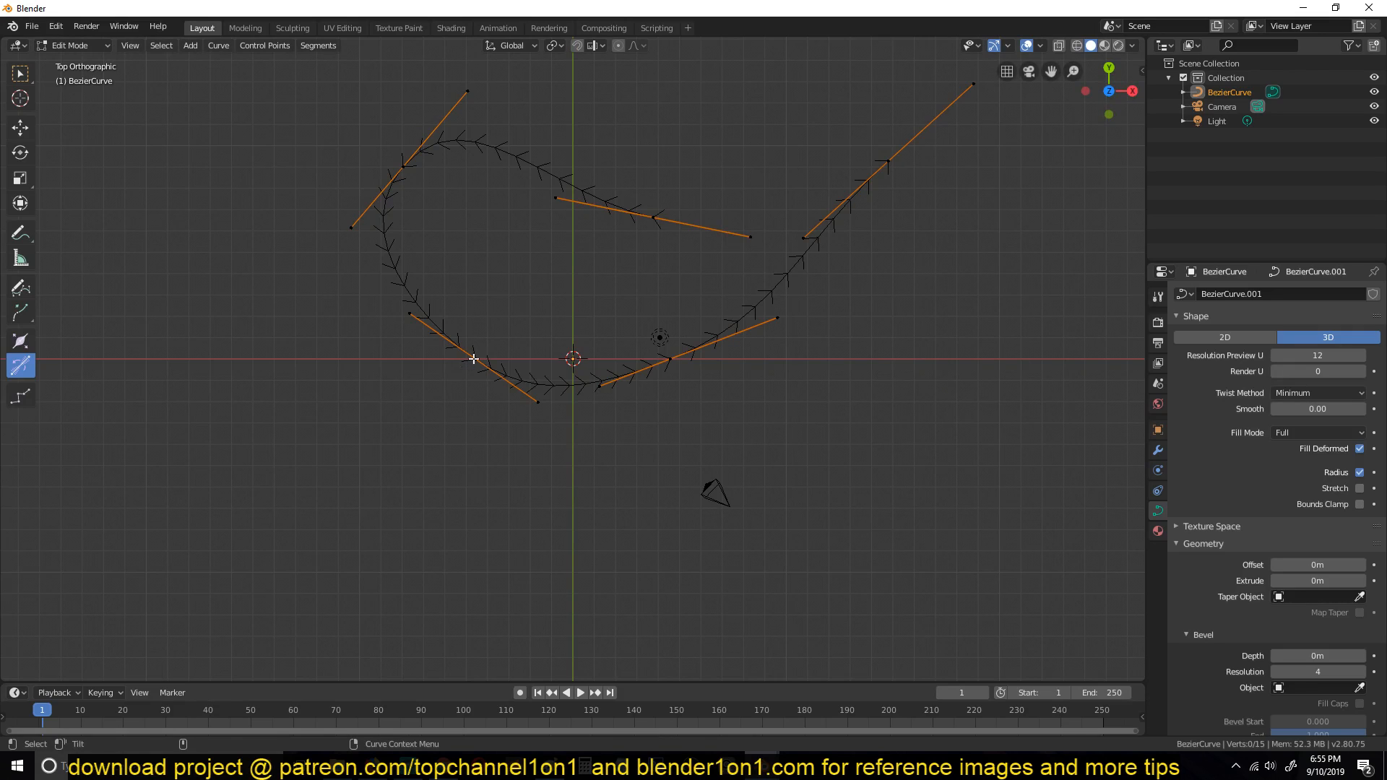
pyautogui.press('g')
pyautogui.click(402, 410)
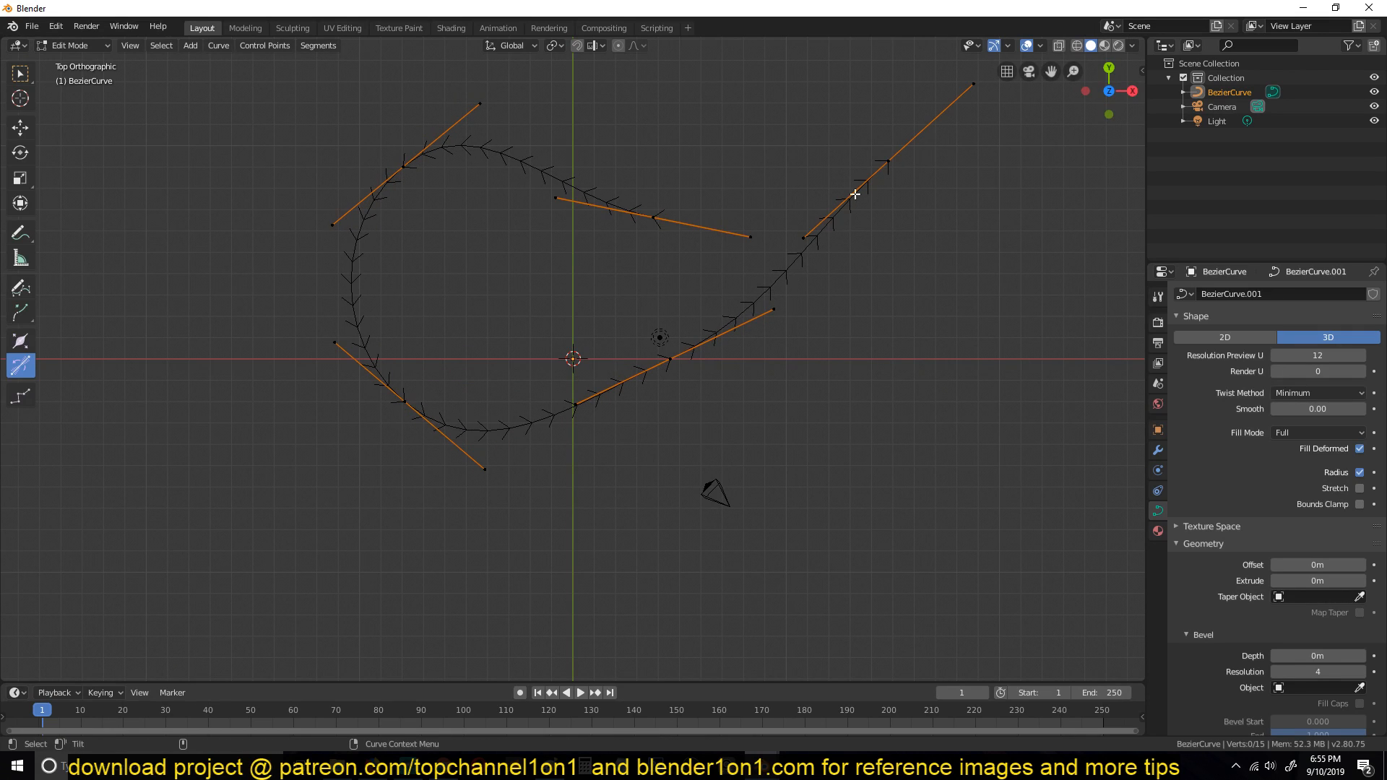
pyautogui.click(892, 156)
pyautogui.press('g')
pyautogui.click(877, 504)
pyautogui.press('Tab')
# - Set the curve's geometry Extrude value to 0.48 m to form a ribbon
pyautogui.moveTo(688, 365); pyautogui.dragTo(1111, 441, button='middle')
pyautogui.scroll(-2, 1293, 554)
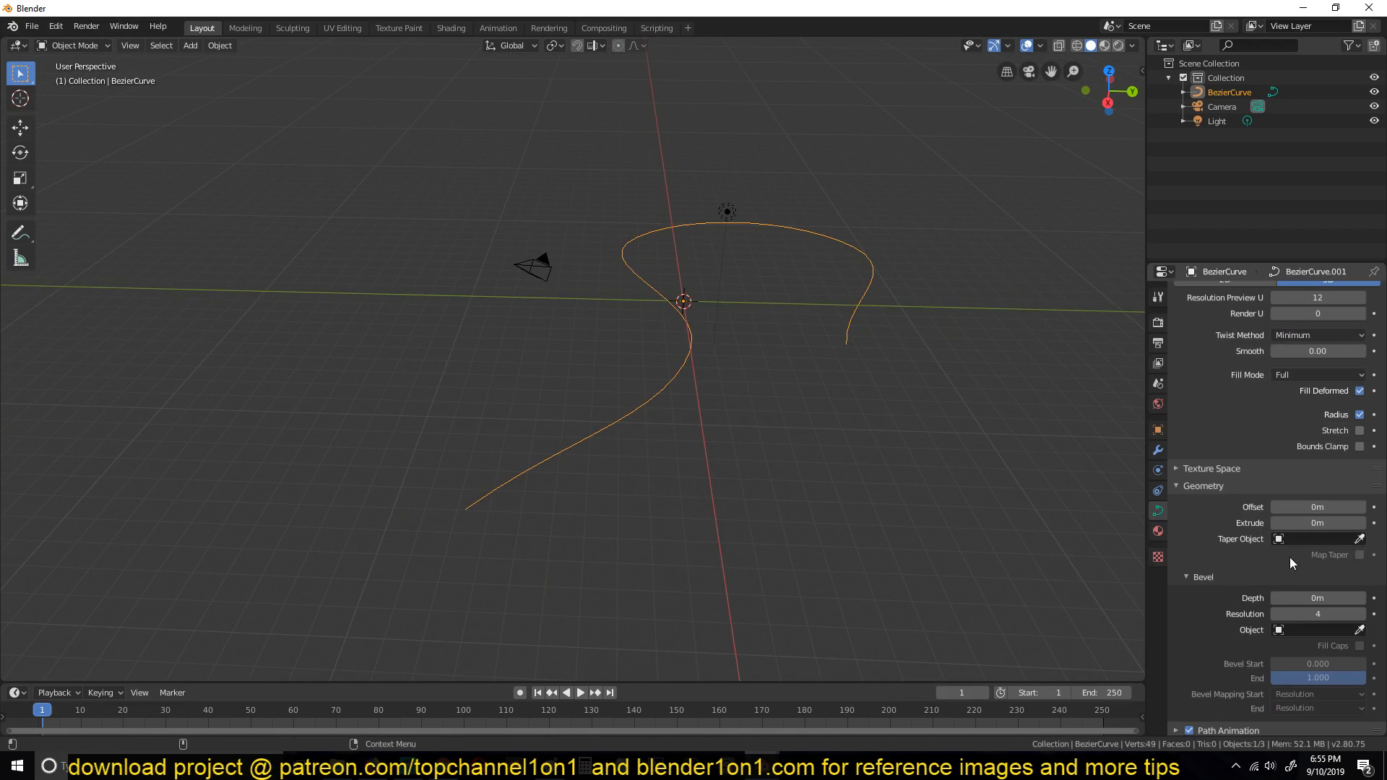
pyautogui.scroll(-4, 1216, 506)
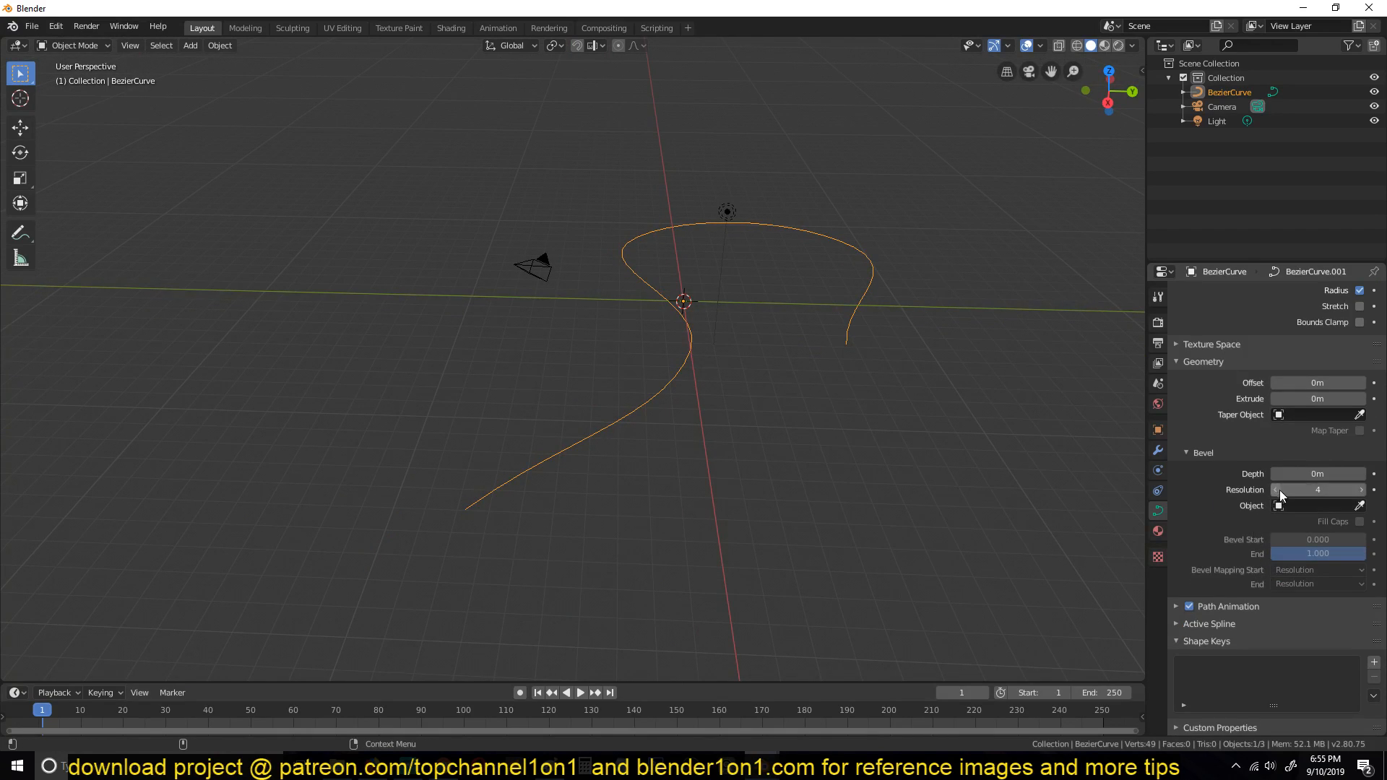
pyautogui.moveTo(1291, 399); pyautogui.dragTo(1358, 399)
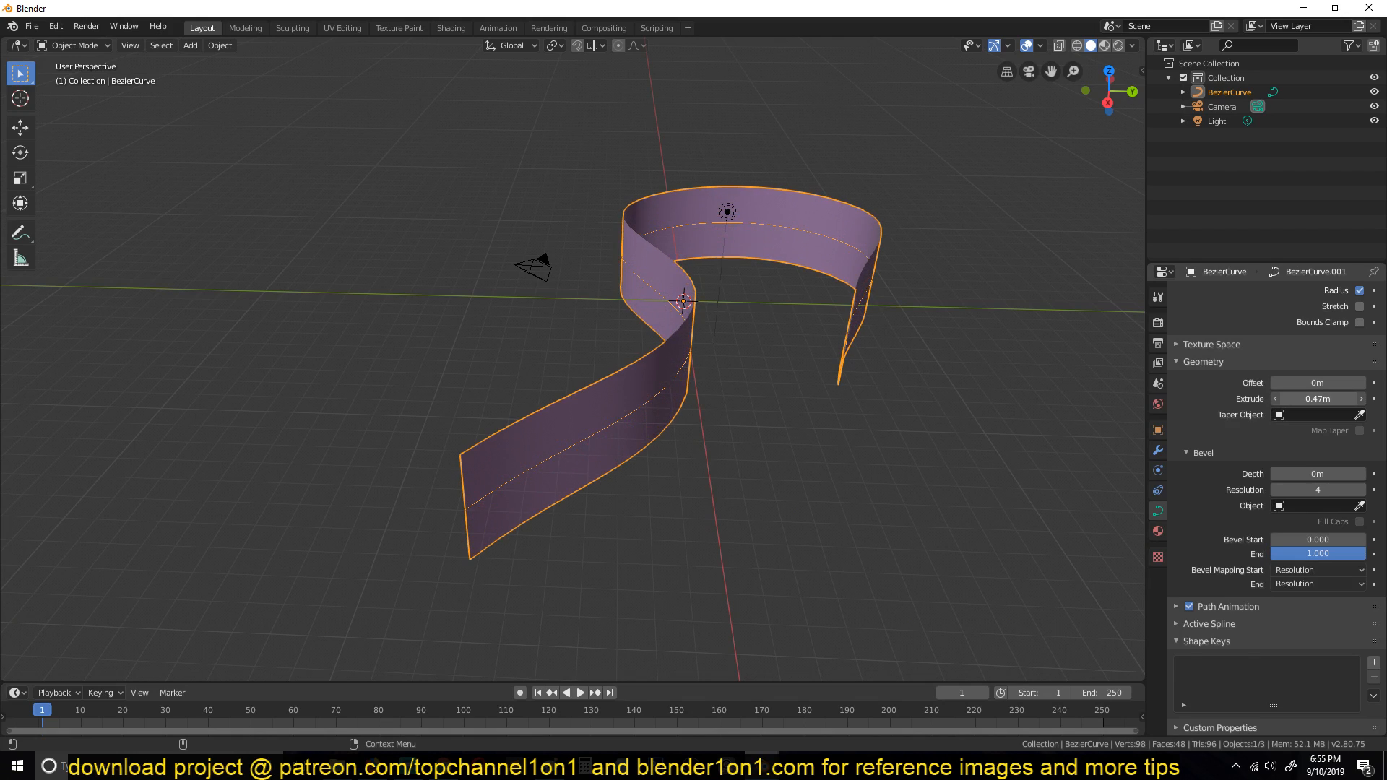
# - Tilt all the curve's control points so that the ribbon lies flat
pyautogui.press('Tab')
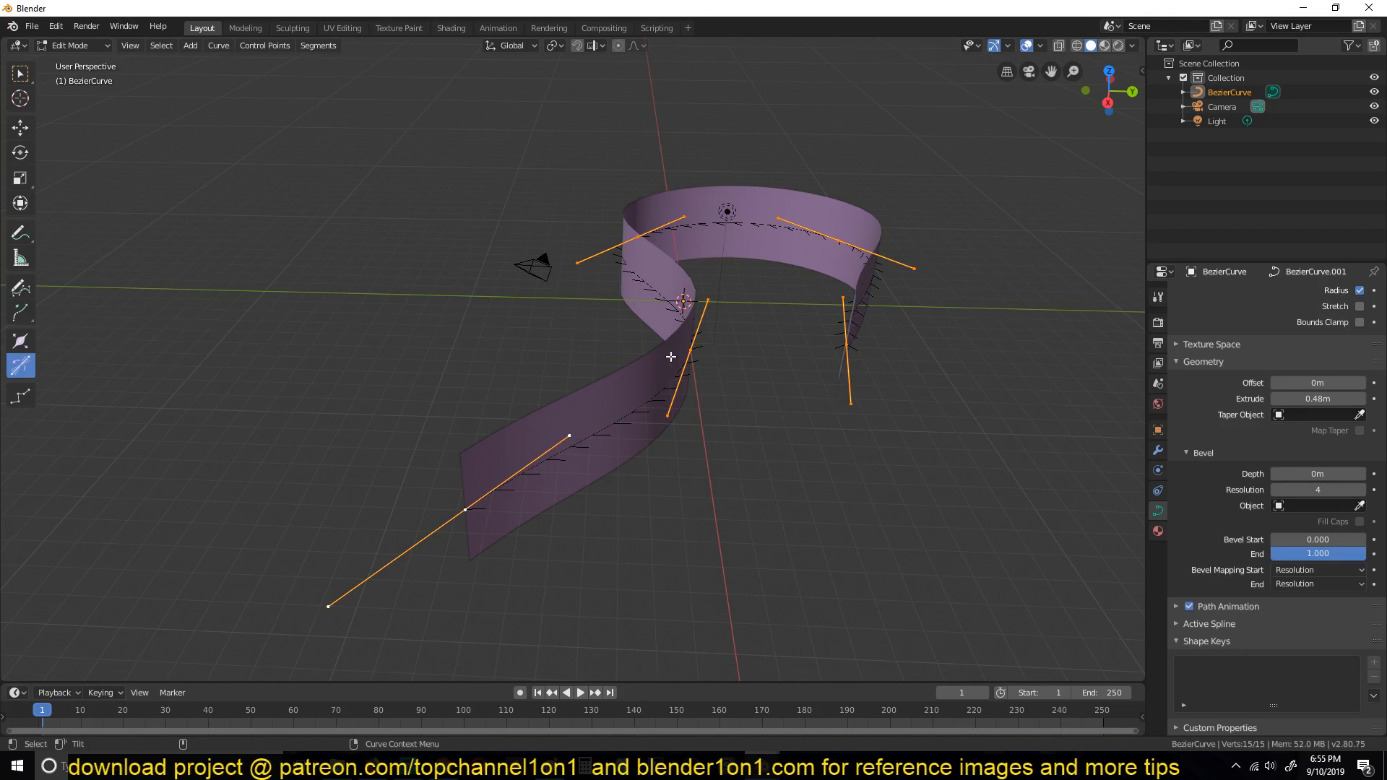
pyautogui.moveTo(641, 269); pyautogui.dragTo(864, 265)
pyautogui.press('KP_1')
pyautogui.moveTo(699, 286); pyautogui.dragTo(714, 229)
pyautogui.press('Tab')
pyautogui.moveTo(889, 279); pyautogui.dragTo(705, 348, button='middle')
# - Lower the curve's preview U resolution while checking its segments in wireframe shading
pyautogui.press('z')
pyautogui.click(532, 354)
pyautogui.scroll(5, 1272, 358)
pyautogui.moveTo(1318, 355)
pyautogui.mouseDown()
pyautogui.moveTo(1285, 355)
pyautogui.moveTo(1303, 355)
pyautogui.mouseUp()
pyautogui.hotkey('shift', 'z')
# - Convert the flat ribbon curve to a mesh
pyautogui.moveTo(758, 293)
pyautogui.mouseDown(button='middle')
pyautogui.moveTo(767, 228)
pyautogui.moveTo(747, 300)
pyautogui.mouseUp(button='middle')
pyautogui.rightClick(747, 300)
pyautogui.click(740, 301)
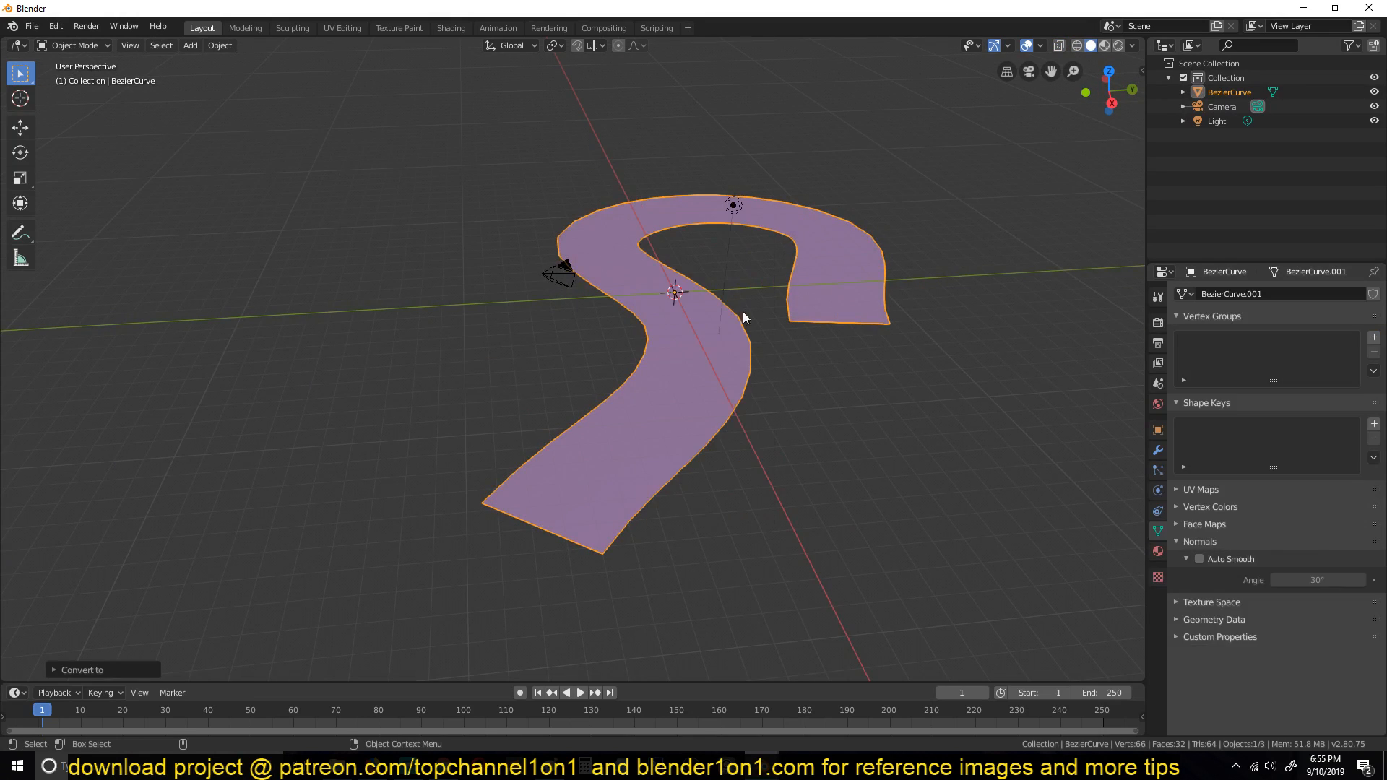
# - Add several evenly spaced loop cuts running along the length of the ribbon mesh
pyautogui.press('Tab')
pyautogui.press('a')
pyautogui.moveTo(723, 376); pyautogui.dragTo(730, 403, button='middle')
pyautogui.hotkey('ctrl', 'r')
pyautogui.scroll(4, 693, 349)
pyautogui.click(693, 349)
pyautogui.rightClick(687, 350)
# - Extrude the whole ribbon mesh vertically to turn it into a thick slab
pyautogui.moveTo(836, 362); pyautogui.dragTo(750, 394, button='middle')
pyautogui.press('e')
pyautogui.click(771, 331)
pyautogui.press('Tab')
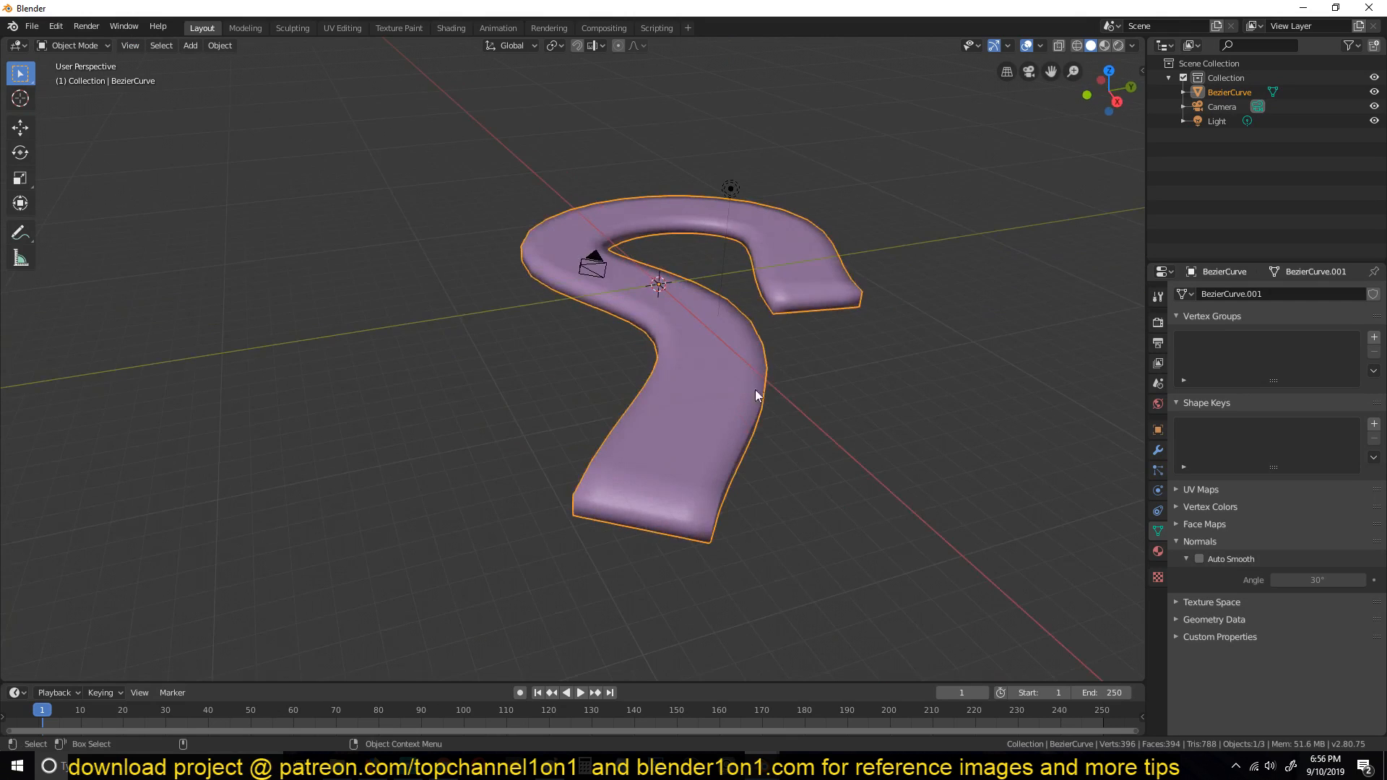
# - Turn on Auto Smooth for the slab's normals
pyautogui.click(1198, 558)
pyautogui.moveTo(589, 342)
pyautogui.mouseDown(button='middle')
pyautogui.moveTo(748, 344)
pyautogui.moveTo(548, 284)
pyautogui.mouseUp(button='middle')
pyautogui.click(725, 341)
pyautogui.scroll(3, 603, 269)
# - Move the slab's extruded faces along the Z axis to adjust its thickness
pyautogui.click(657, 225)
pyautogui.press('Tab')
pyautogui.moveTo(656, 226); pyautogui.dragTo(821, 285, button='middle')
pyautogui.press('g')
pyautogui.press('z')
pyautogui.click(808, 287)
pyautogui.press('Tab')
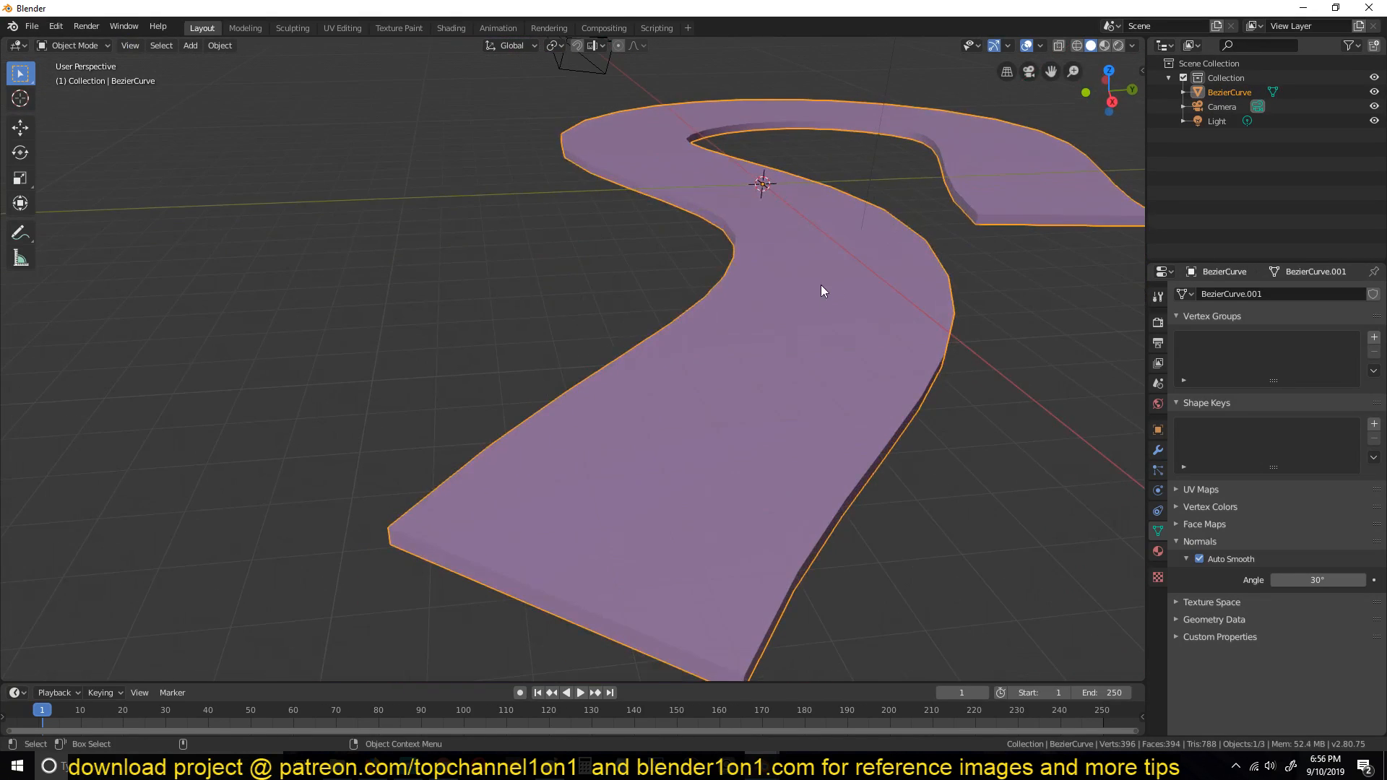
# - Create a material on the slab and darken its base color to grey with a value of about 0.26
pyautogui.click(1158, 551)
pyautogui.click(1329, 354)
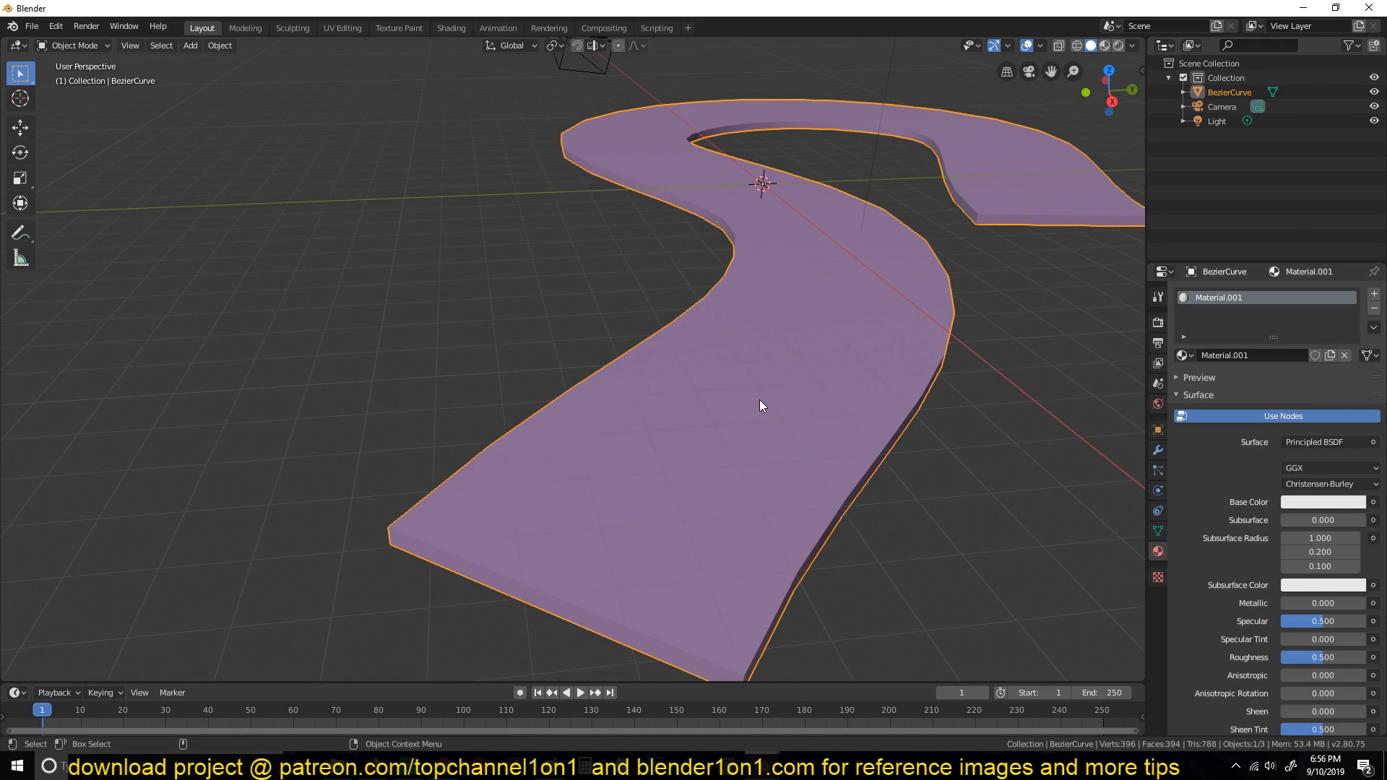
pyautogui.moveTo(757, 401); pyautogui.dragTo(840, 285, button='middle')
pyautogui.moveTo(252, 187); pyautogui.dragTo(365, 249, button='middle')
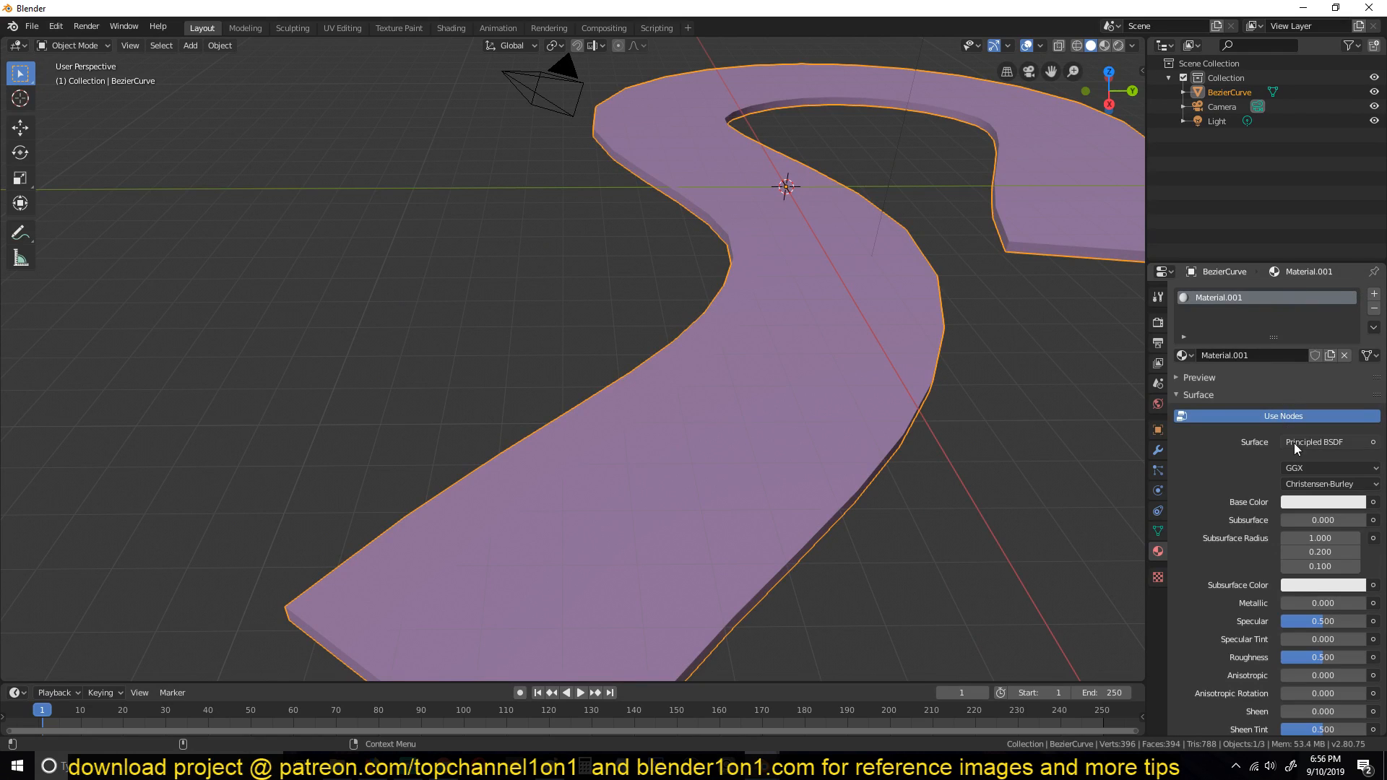
pyautogui.click(1318, 503)
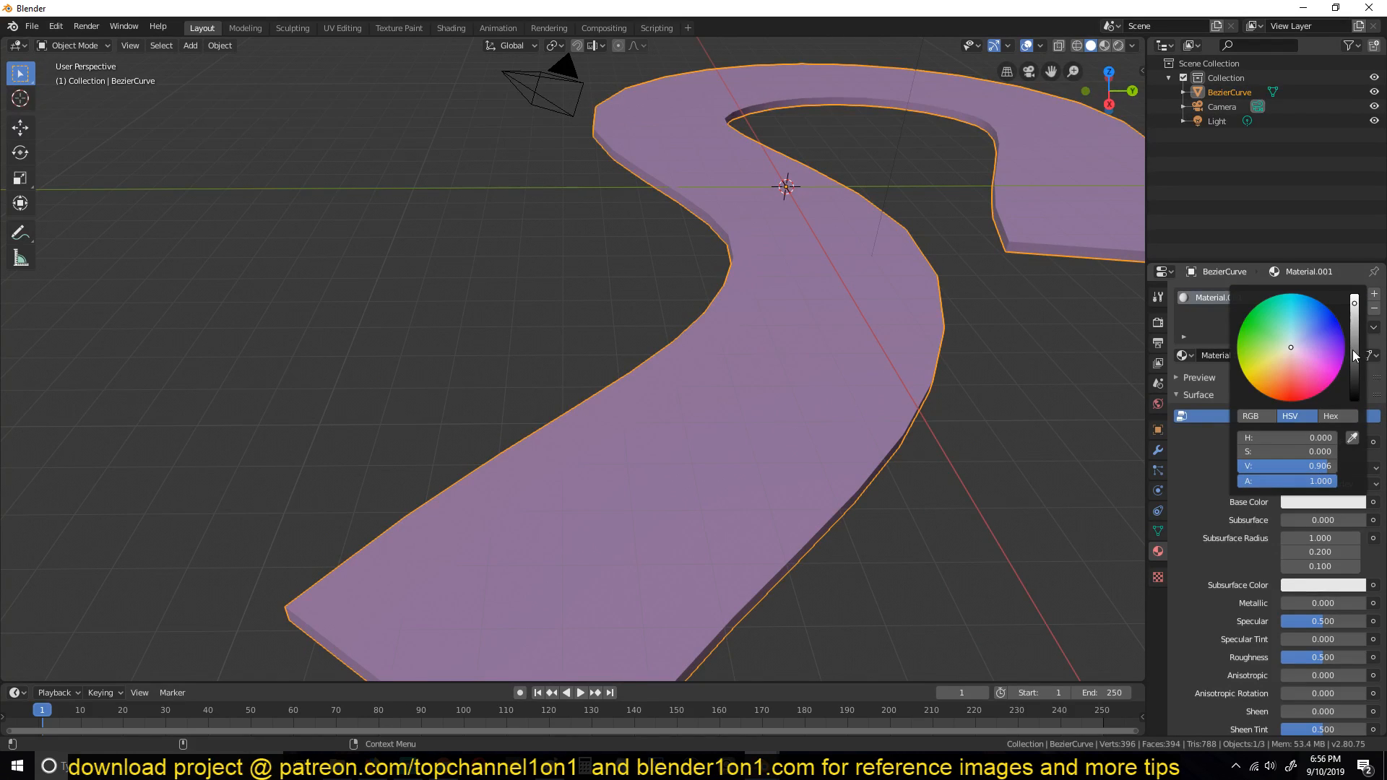
pyautogui.moveTo(1354, 355); pyautogui.dragTo(1355, 370)
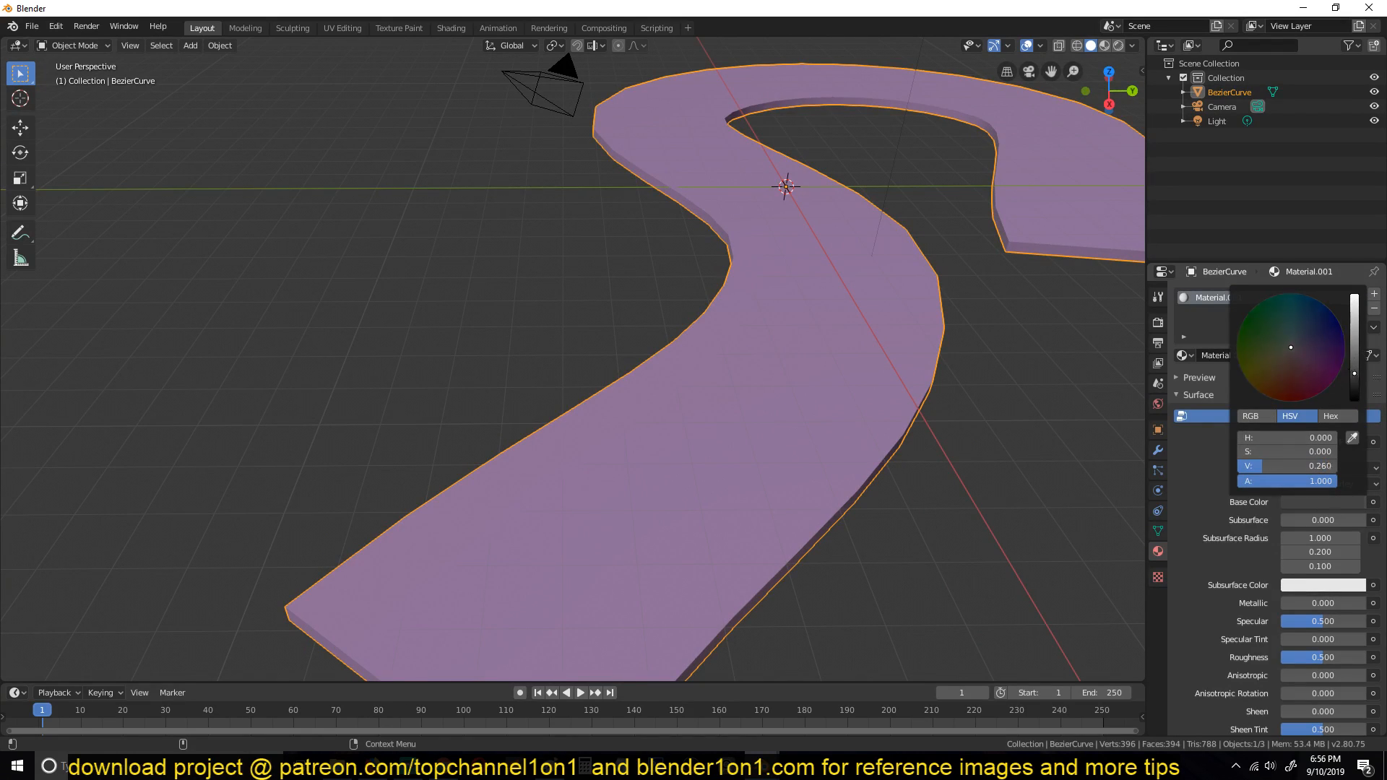
# - Add a second material slot with a new material and set its base color to a brownish orange
pyautogui.click(1376, 295)
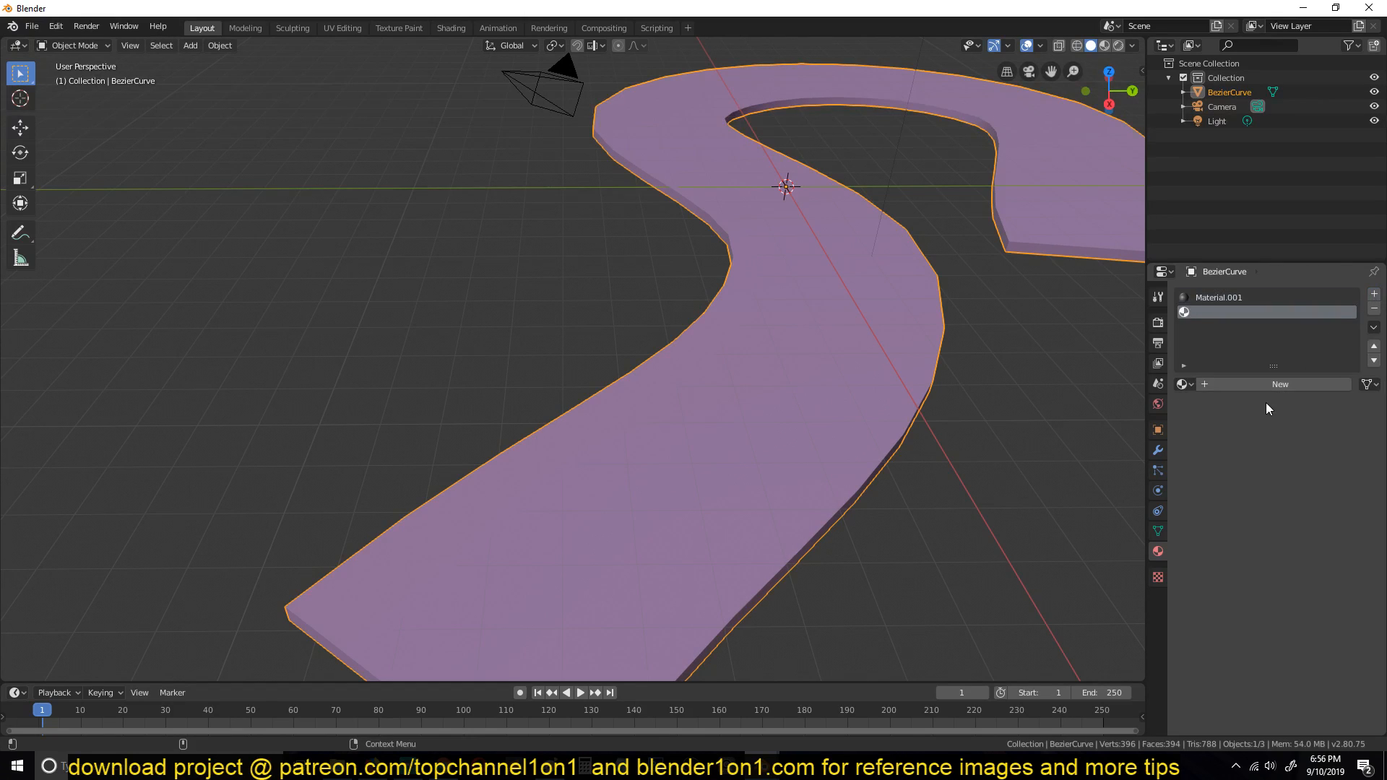
pyautogui.click(1278, 387)
pyautogui.click(1329, 532)
pyautogui.moveTo(1312, 399); pyautogui.dragTo(1281, 401)
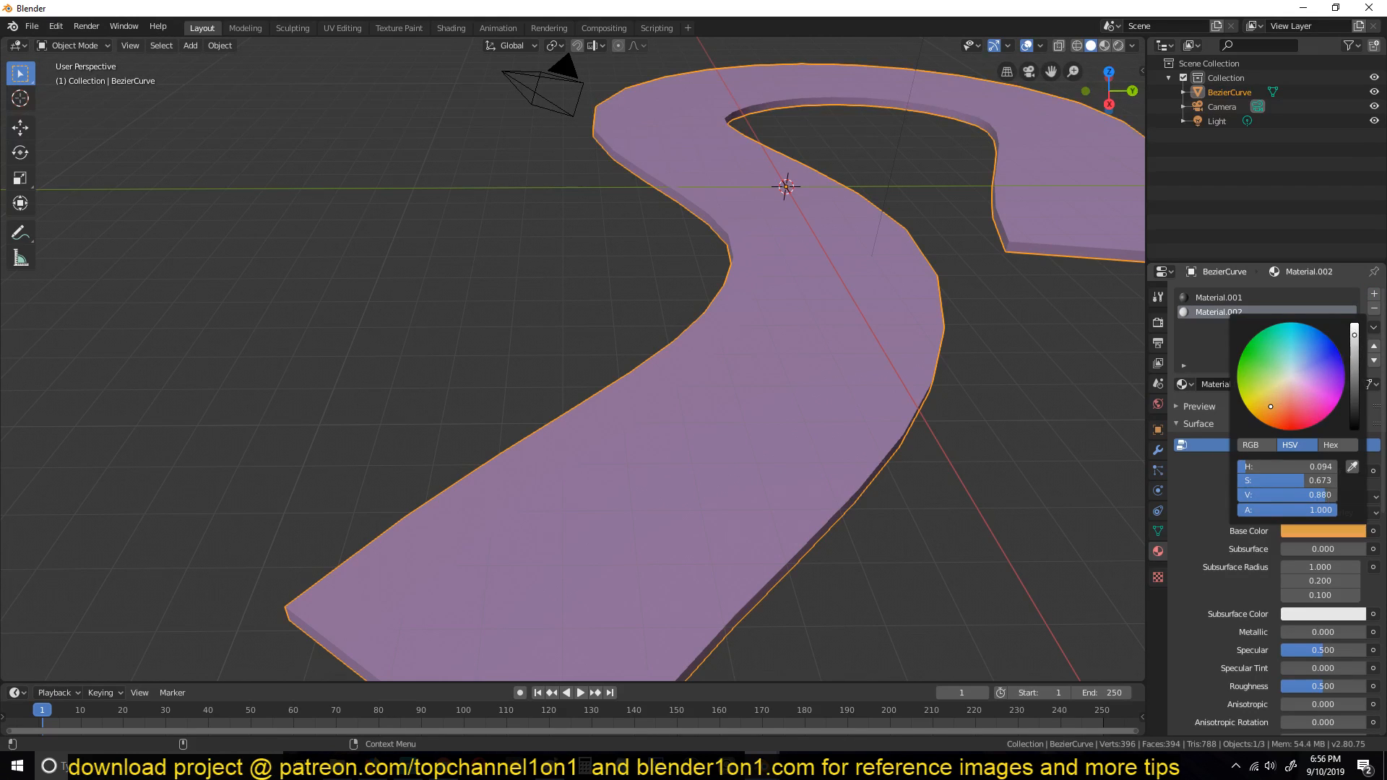
# - Cell-fracture the slab using material index 1 for the interior faces and a destination collection named blocks
pyautogui.moveTo(865, 312); pyautogui.dragTo(705, 236, button='middle')
pyautogui.moveTo(696, 270); pyautogui.dragTo(661, 270, button='middle')
pyautogui.click(214, 48)
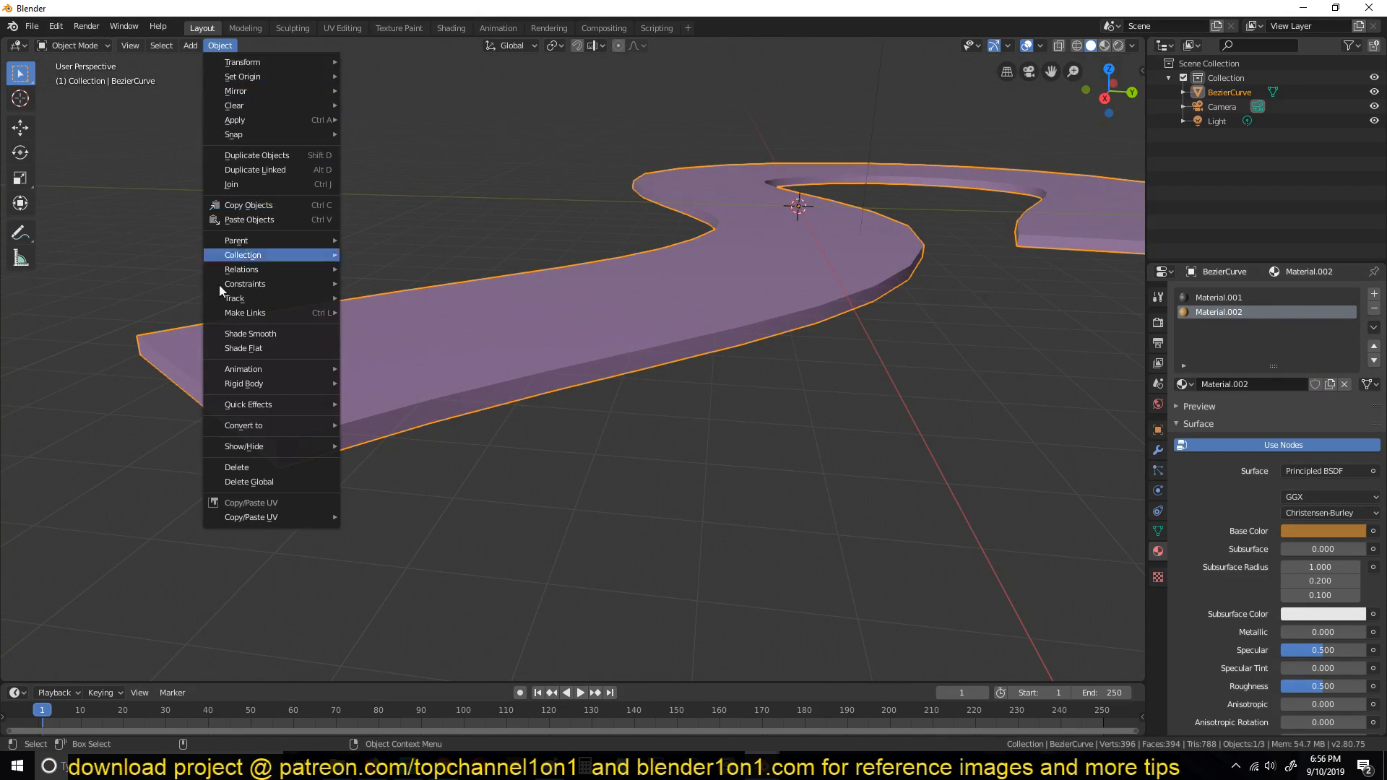
pyautogui.moveTo(270, 402)
pyautogui.click(370, 467)
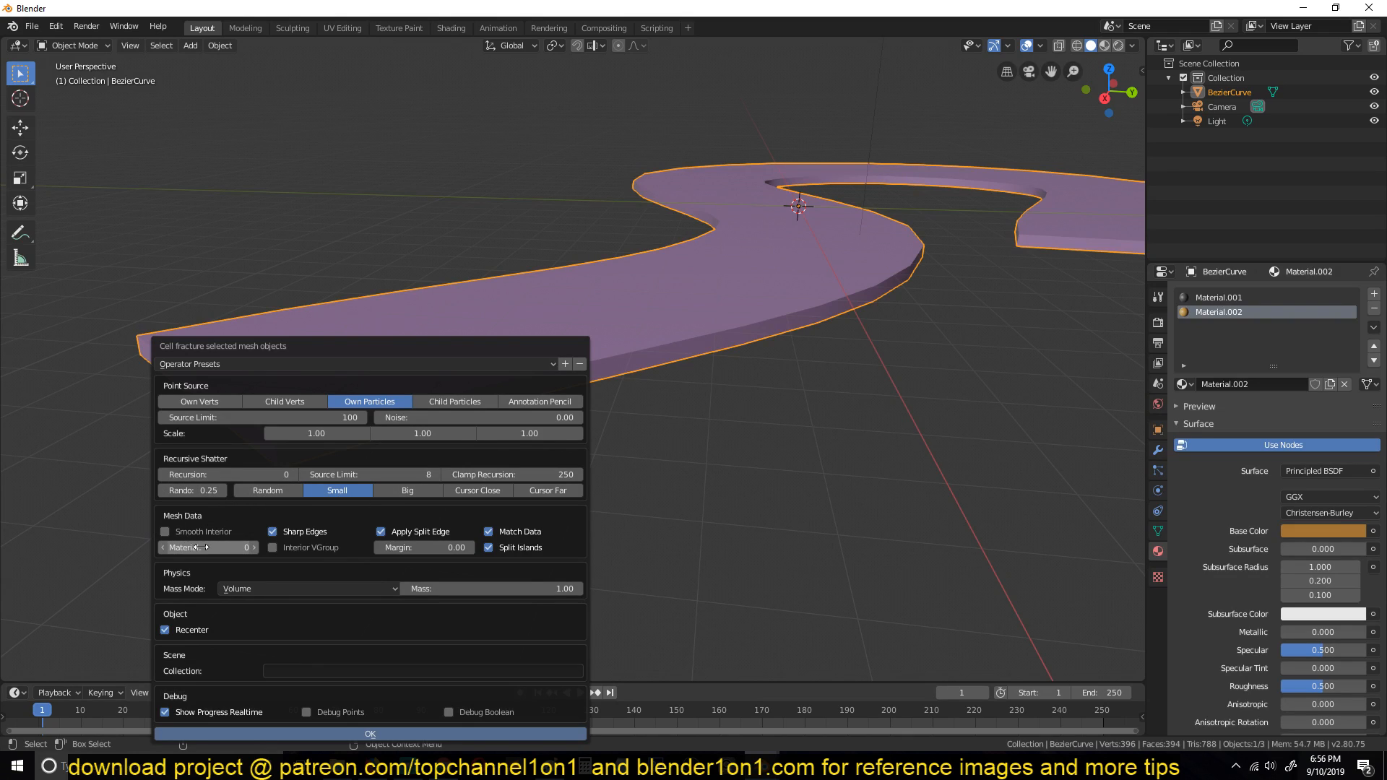
pyautogui.click(252, 548)
pyautogui.click(333, 672)
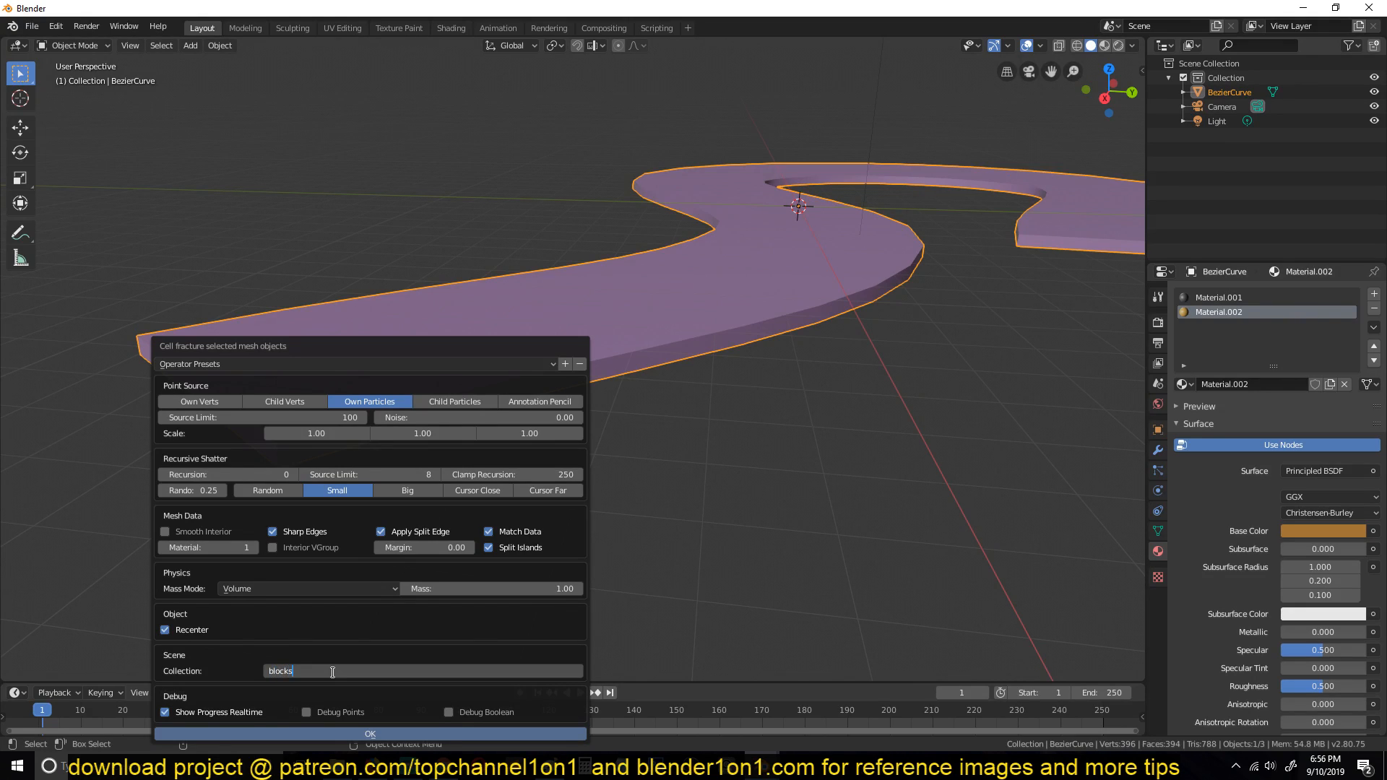
pyautogui.press('Return')
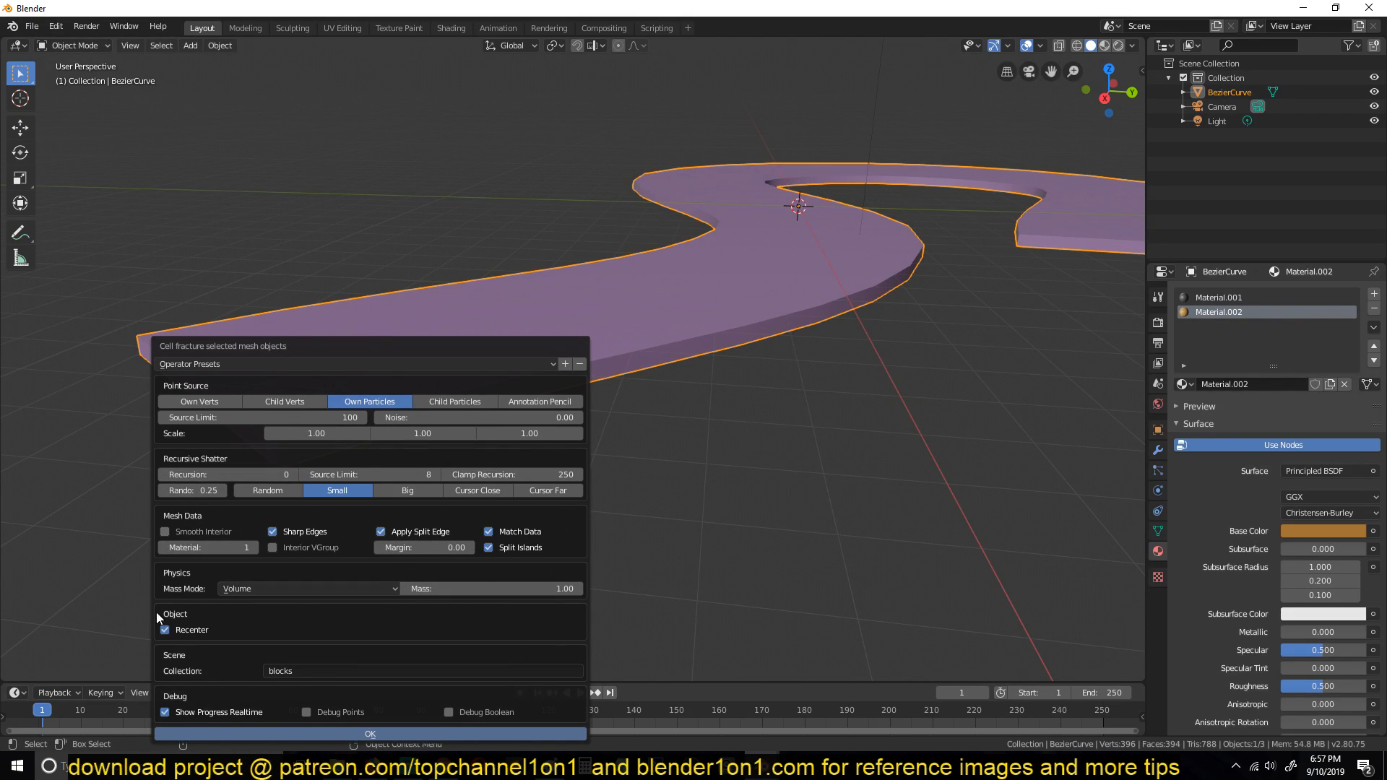
pyautogui.click(474, 735)
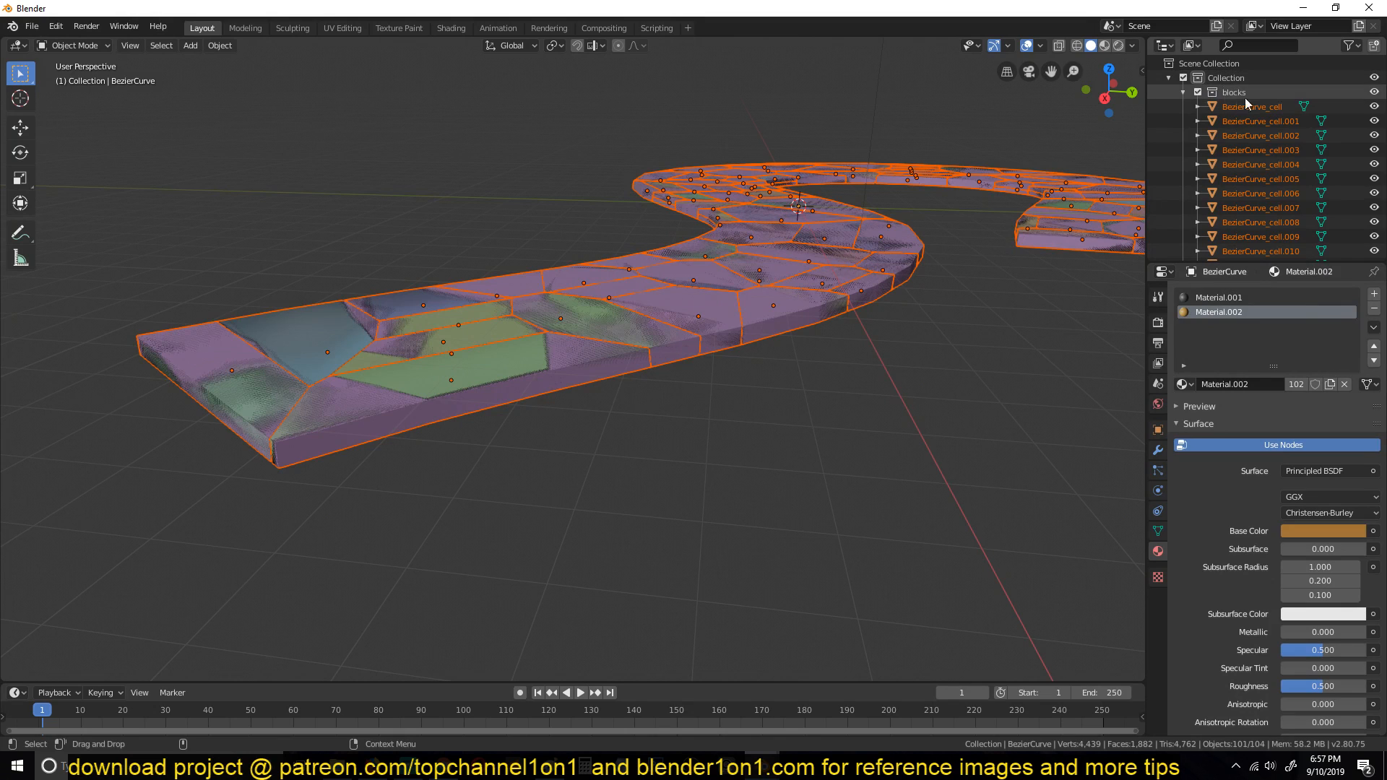
# - Collapse the blocks collection's list of cells and make that collection active
pyautogui.click(1184, 92)
pyautogui.click(1257, 94)
pyautogui.moveTo(1134, 238); pyautogui.dragTo(1276, 72, button='middle')
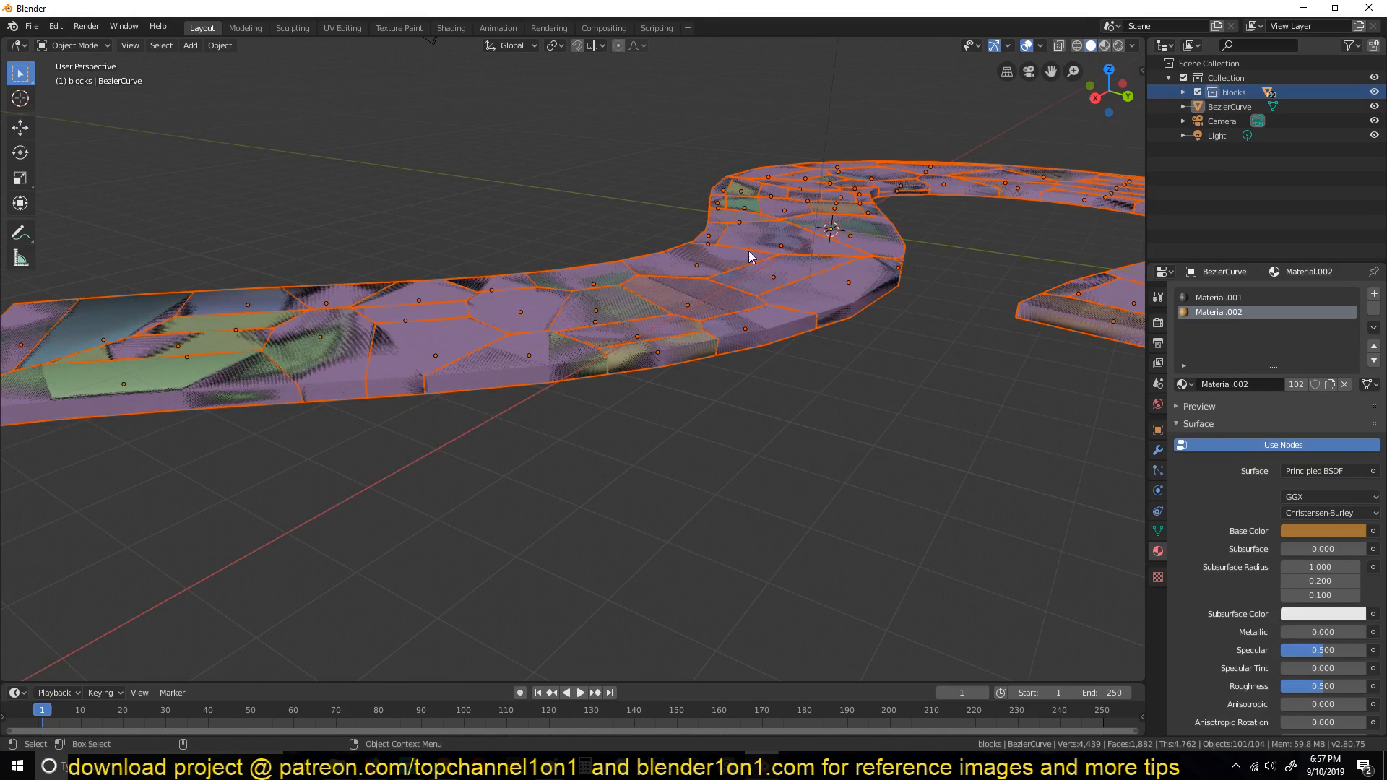
pyautogui.click(559, 318)
pyautogui.scroll(-5, 699, 284)
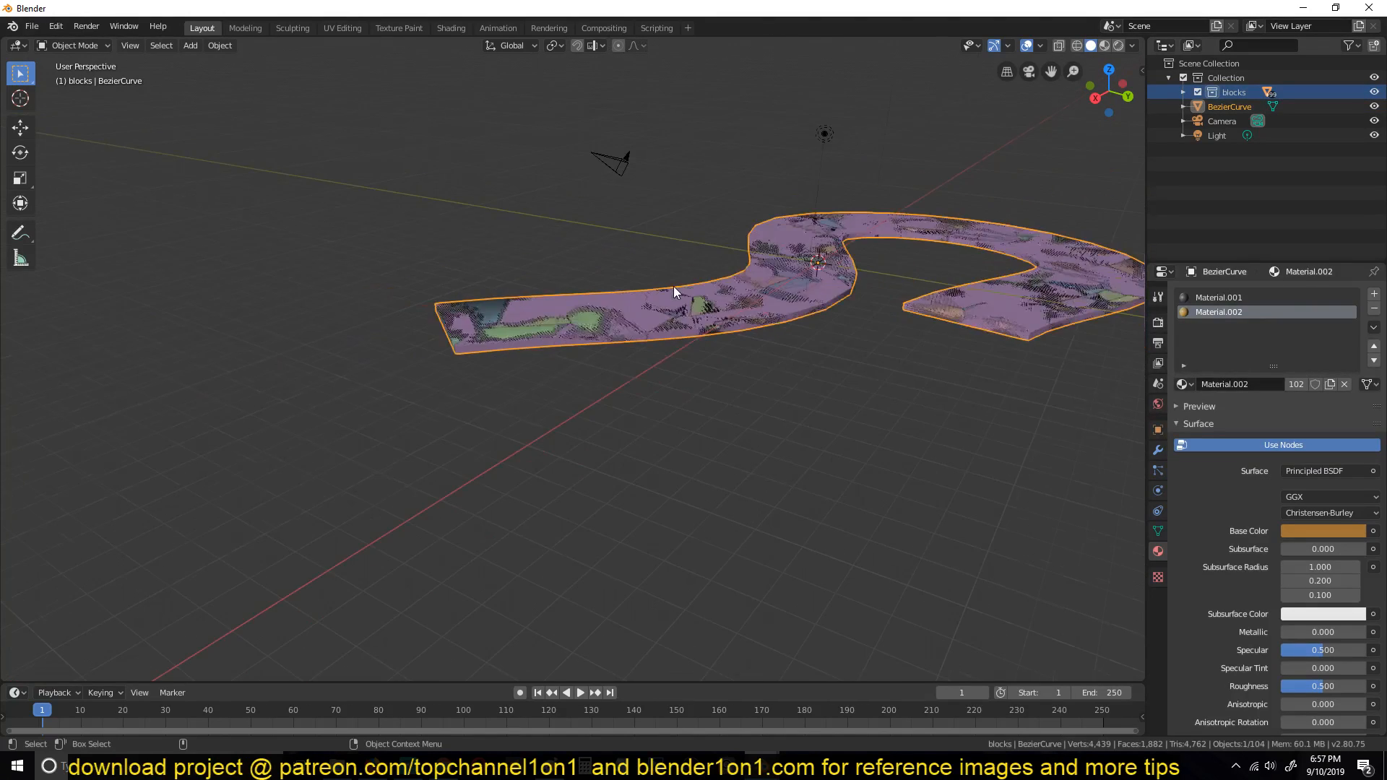
pyautogui.press('g')
pyautogui.press('Escape')
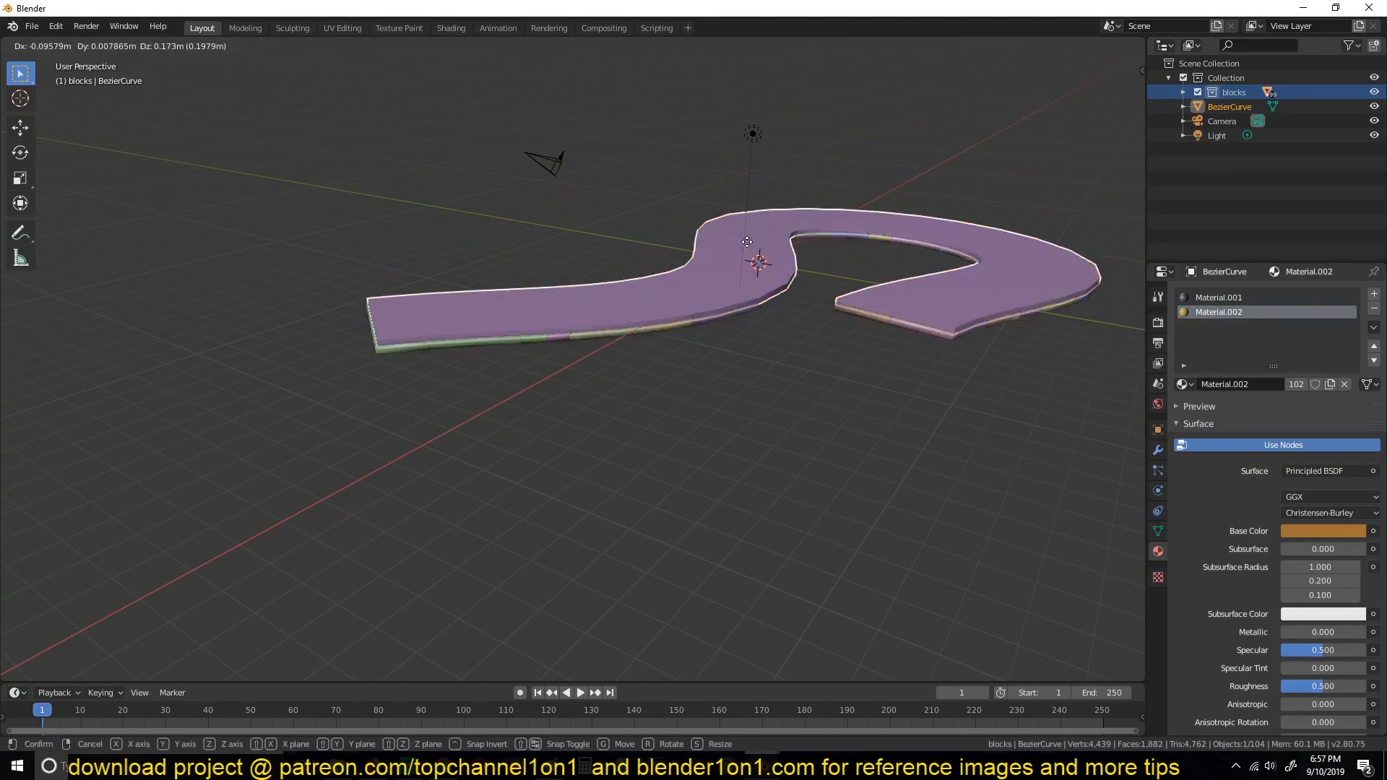
pyautogui.press(',')
pyautogui.press('Escape')
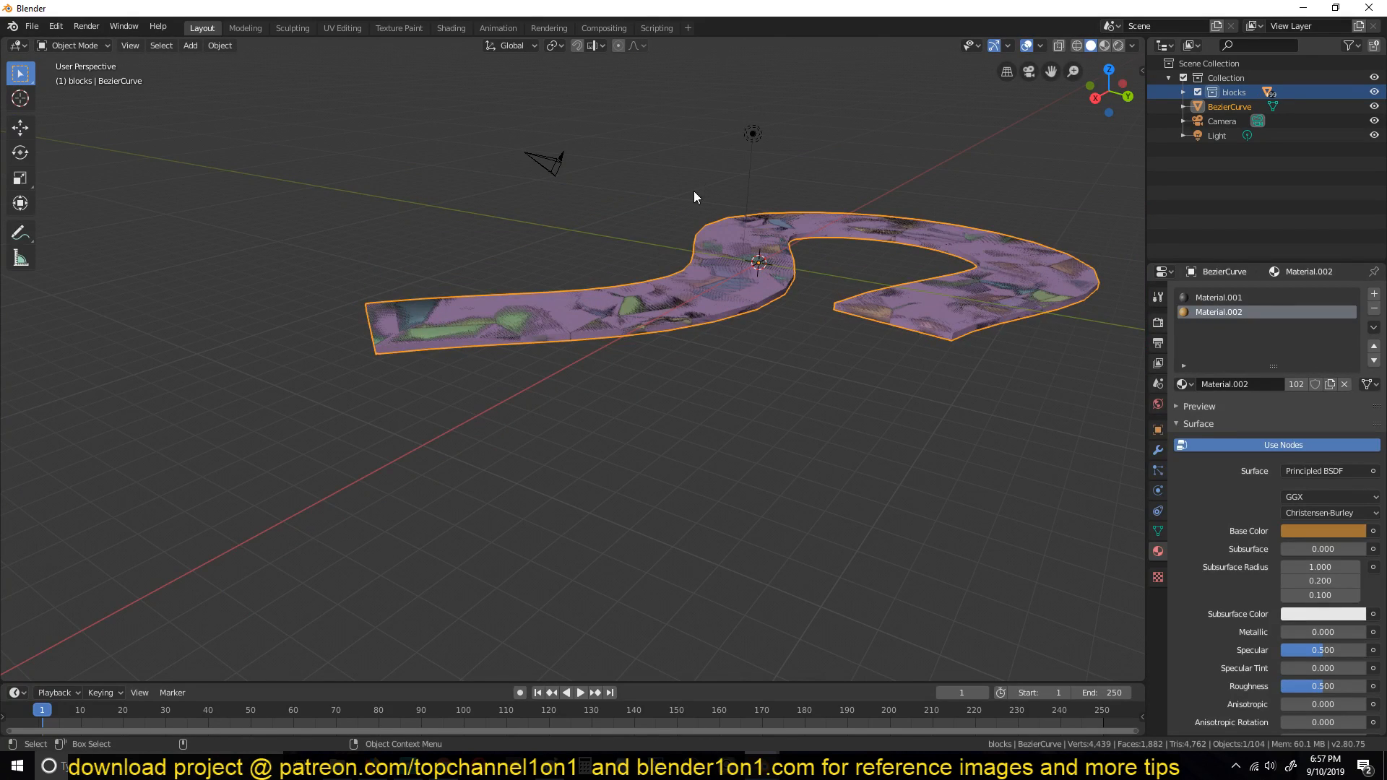
# - Hide the original BezierCurve slab in the viewport so that only the fractured cells show
pyautogui.click(1224, 107)
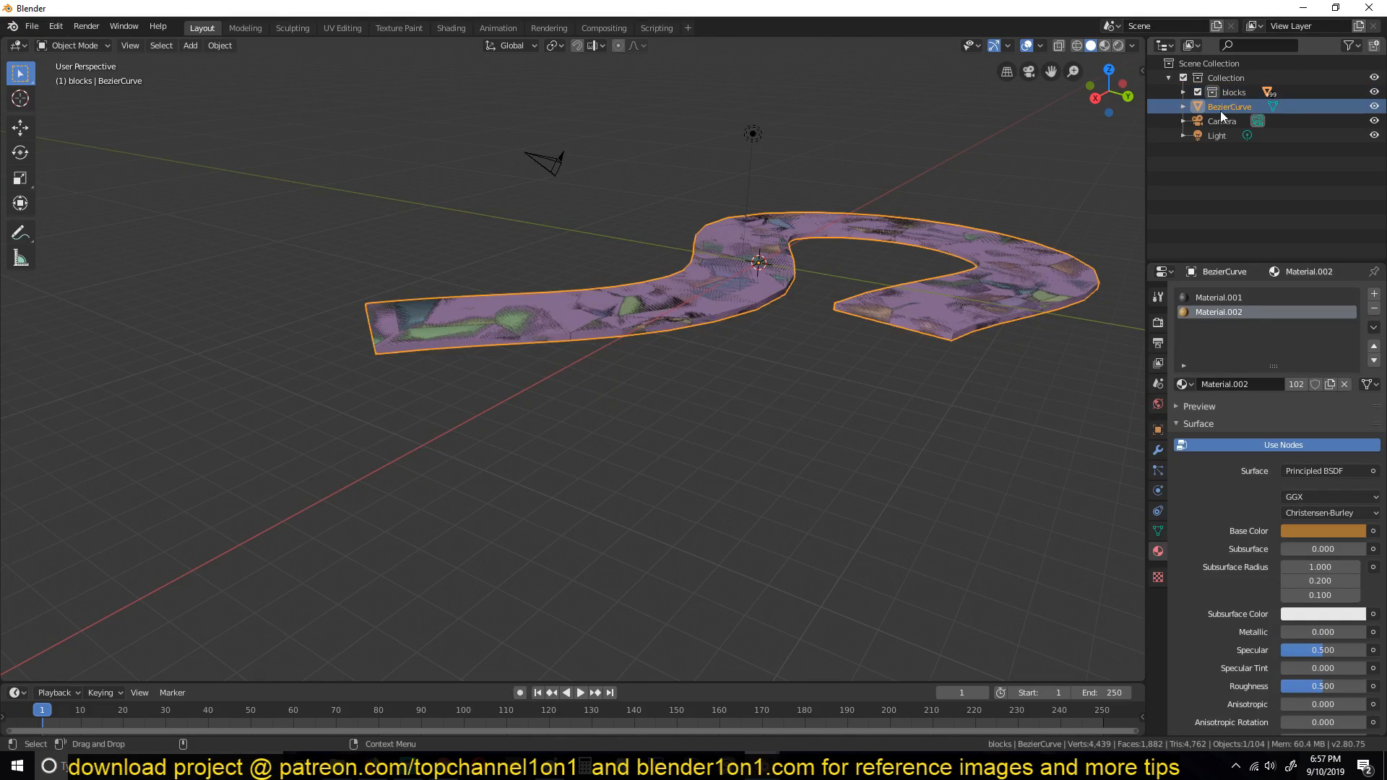
pyautogui.click(1224, 97)
pyautogui.moveTo(844, 153)
pyautogui.keyDown('shift'); pyautogui.mouseDown(button='middle')
pyautogui.moveTo(818, 157)
pyautogui.moveTo(852, 178)
pyautogui.mouseUp(button='middle'); pyautogui.keyUp('shift')
pyautogui.scroll(4, 851, 178)
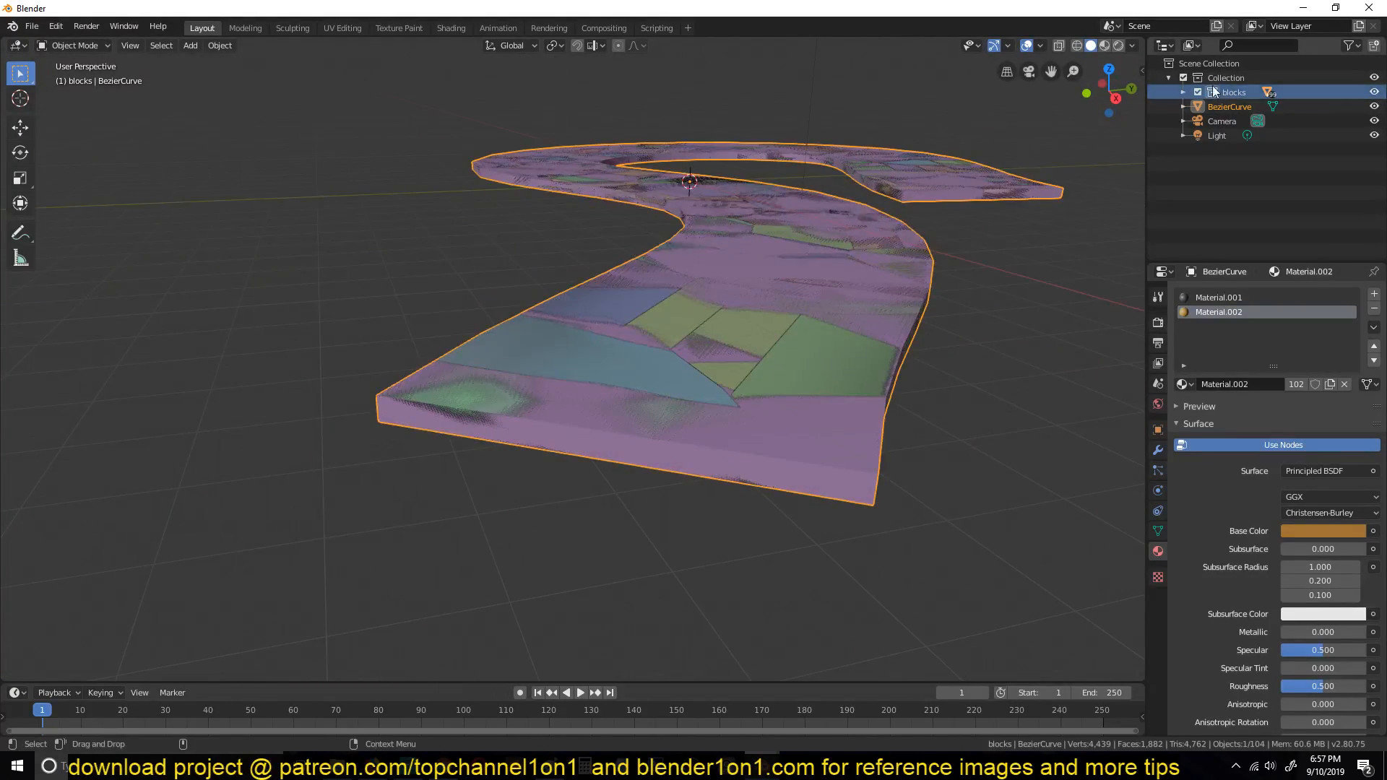
pyautogui.moveTo(975, 289); pyautogui.dragTo(449, 229, button='middle')
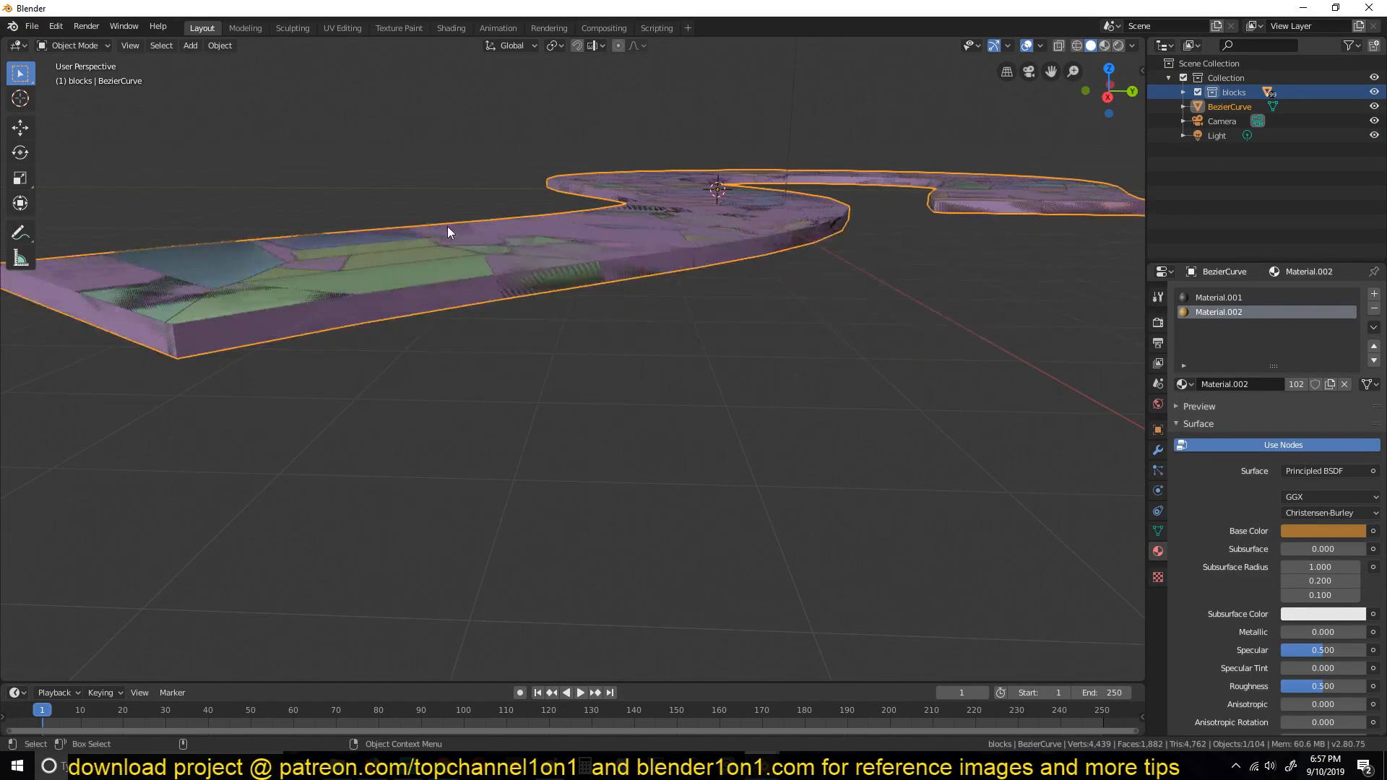
pyautogui.click(1375, 107)
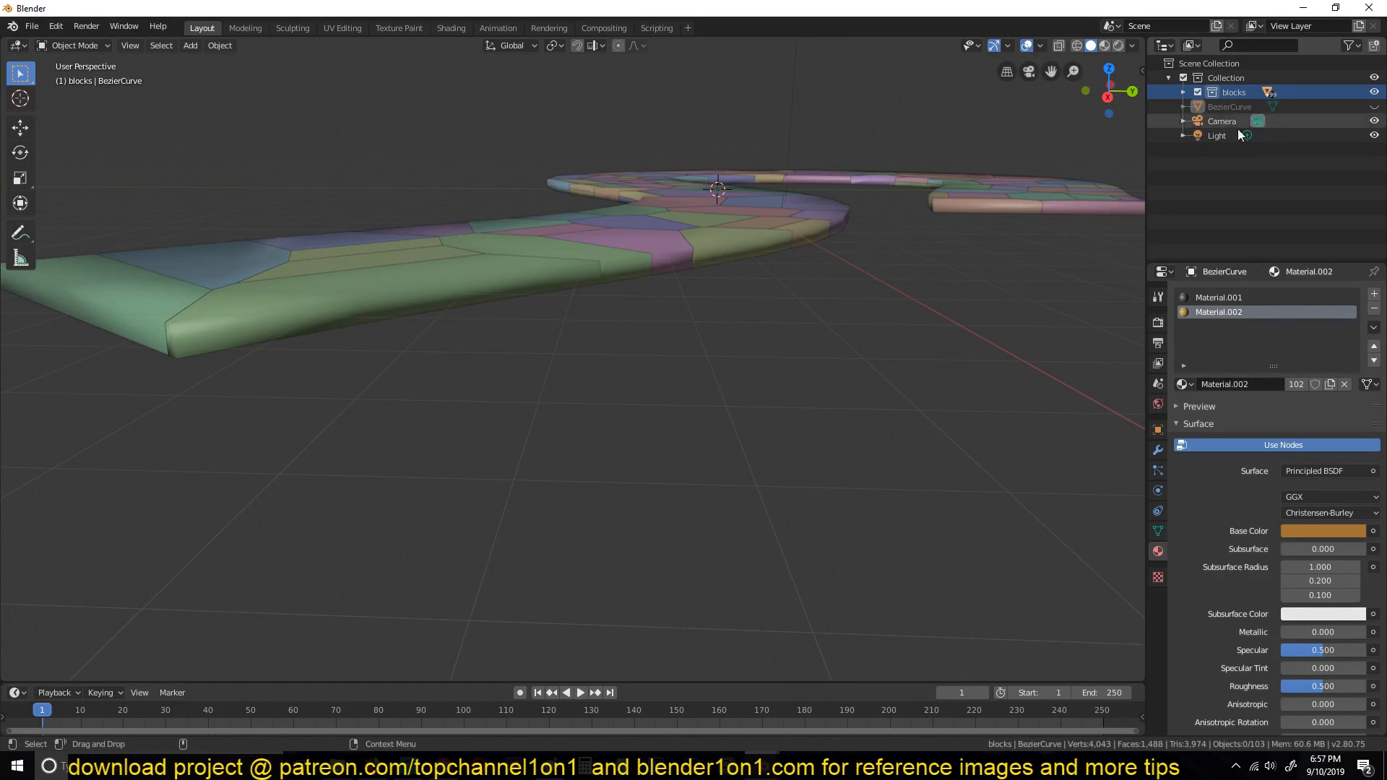
# - Compare the fractured cells with the original slab by showing it, viewing both from several angles, and hiding it again
pyautogui.click(523, 259)
pyautogui.moveTo(522, 257); pyautogui.dragTo(629, 285, button='middle')
pyautogui.click(456, 463)
pyautogui.click(1221, 106)
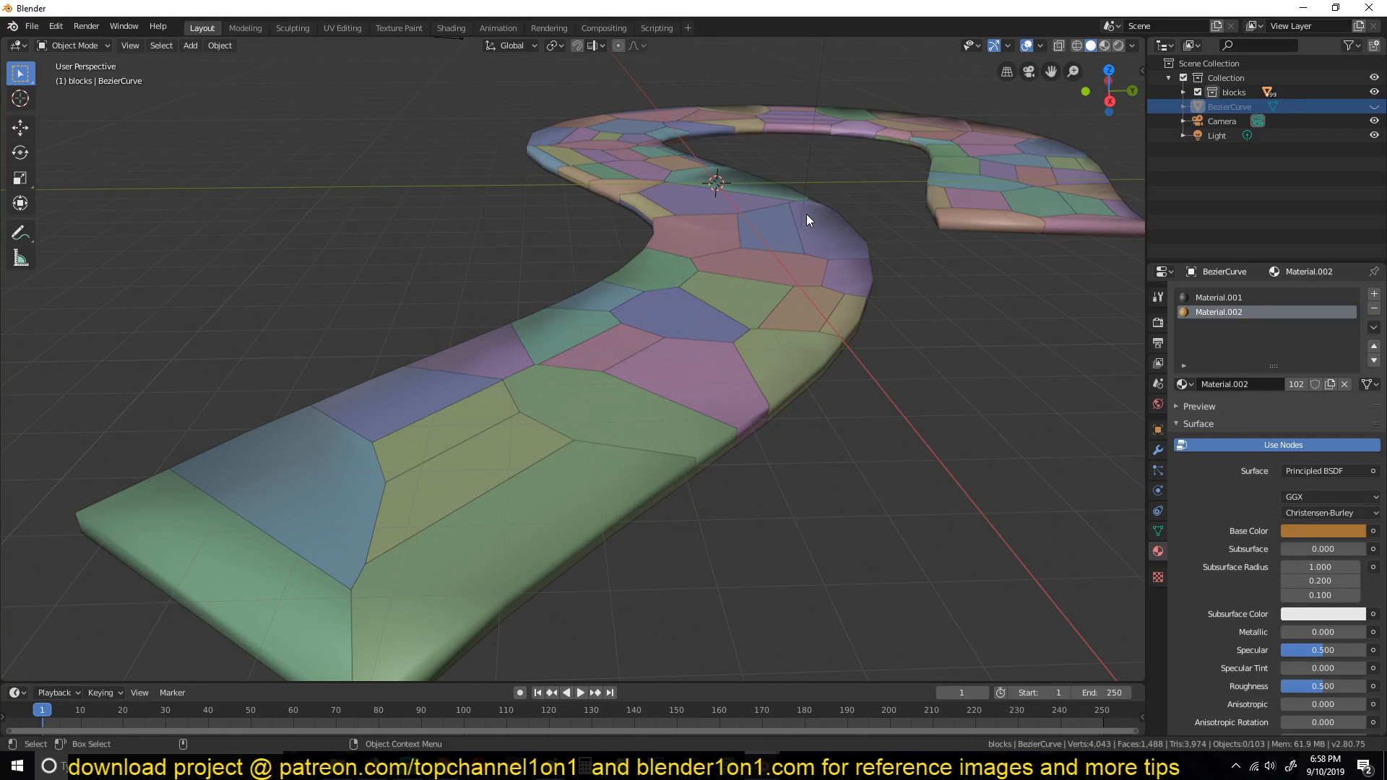
pyautogui.click(1375, 107)
pyautogui.moveTo(776, 327); pyautogui.dragTo(774, 313, button='middle')
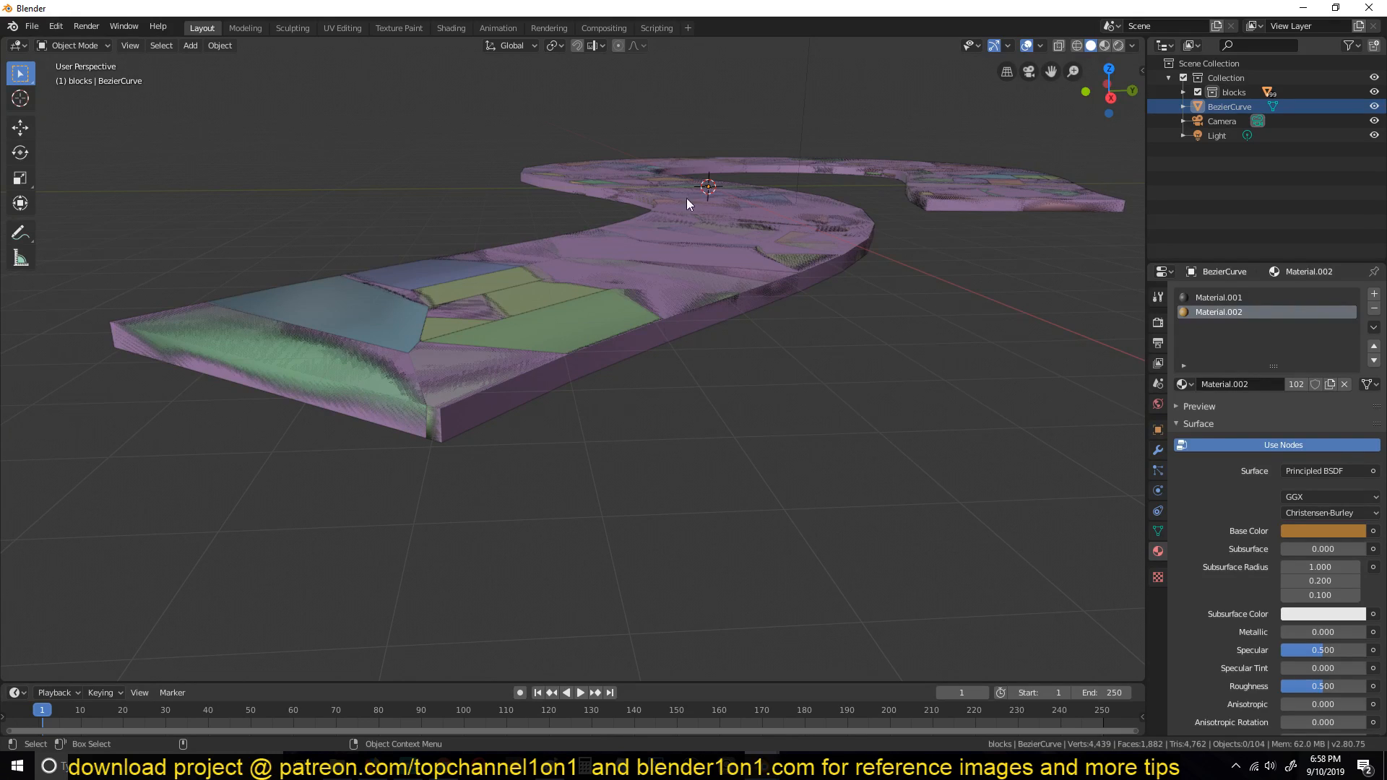
pyautogui.moveTo(688, 198); pyautogui.dragTo(687, 192, button='middle')
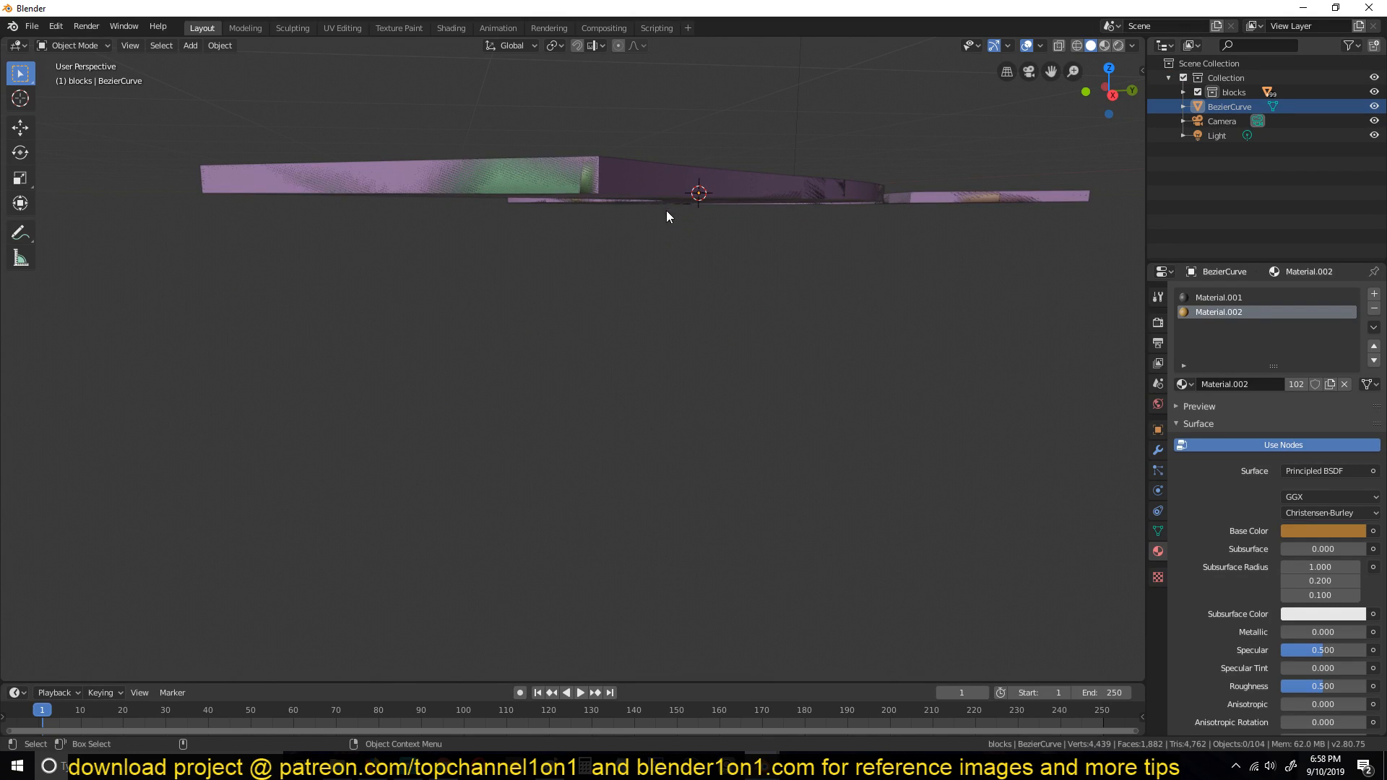
pyautogui.click(1374, 107)
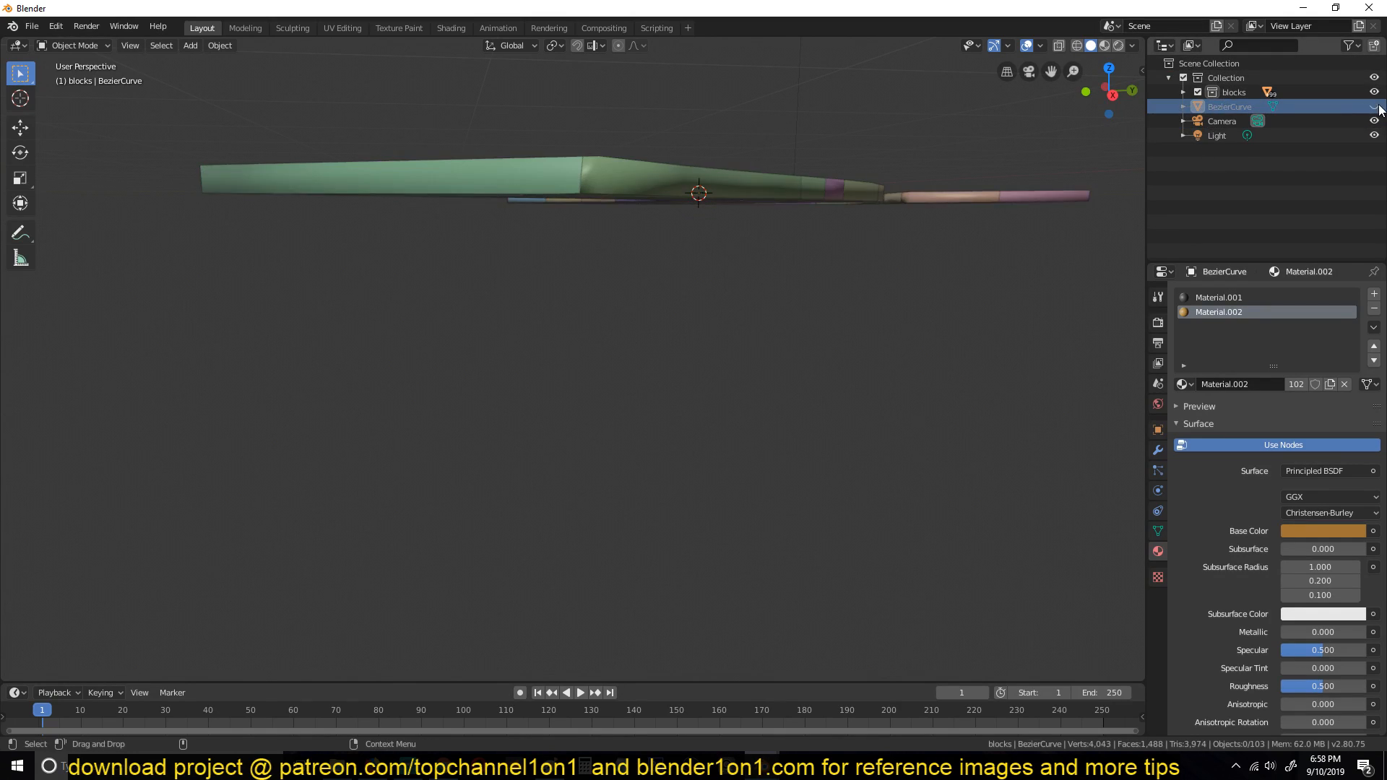
pyautogui.moveTo(1059, 144); pyautogui.dragTo(880, 236, button='middle')
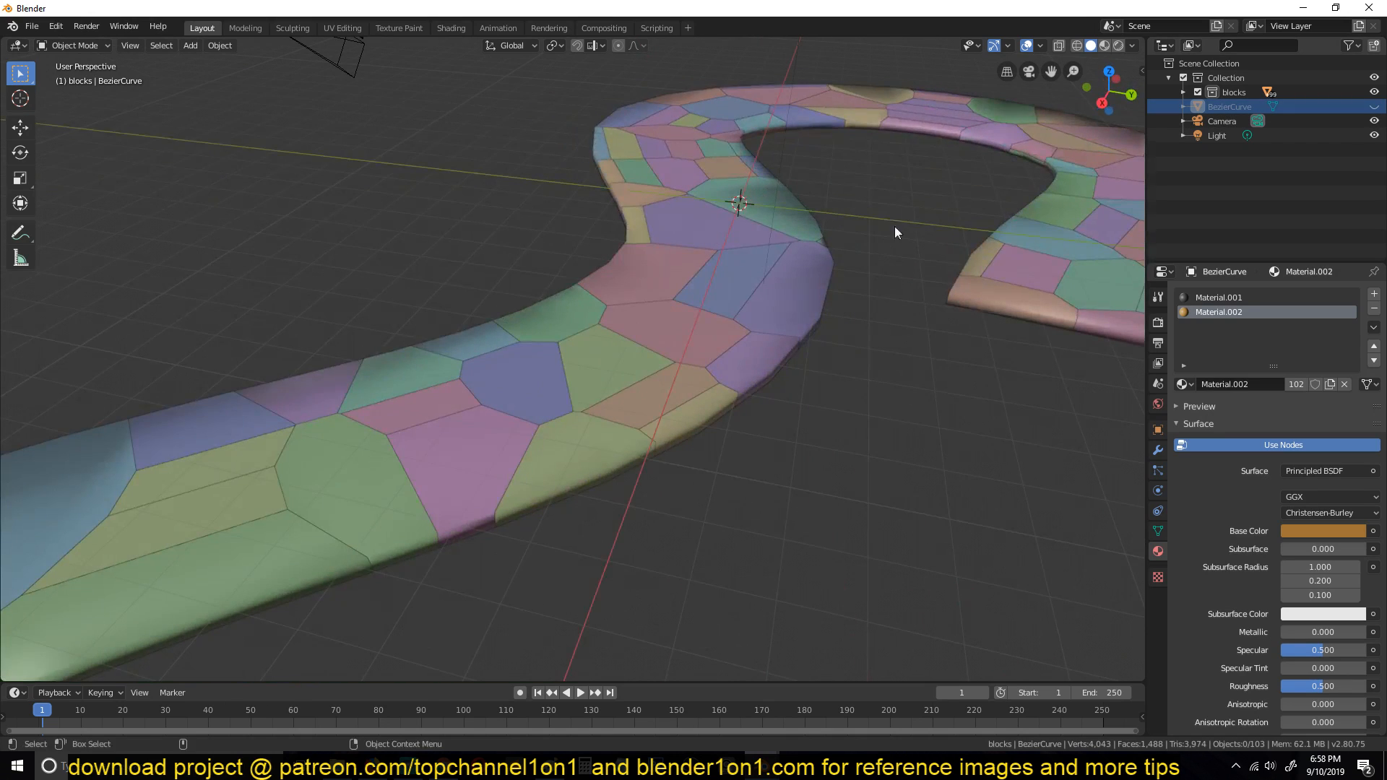
# - Add a sphere-shaped empty at the 3D cursor and scale it up by about 1.93
pyautogui.keyDown('shift'); pyautogui.moveTo(877, 488); pyautogui.dragTo(797, 351, button='middle'); pyautogui.keyUp('shift')
pyautogui.hotkey('shift', 'a')
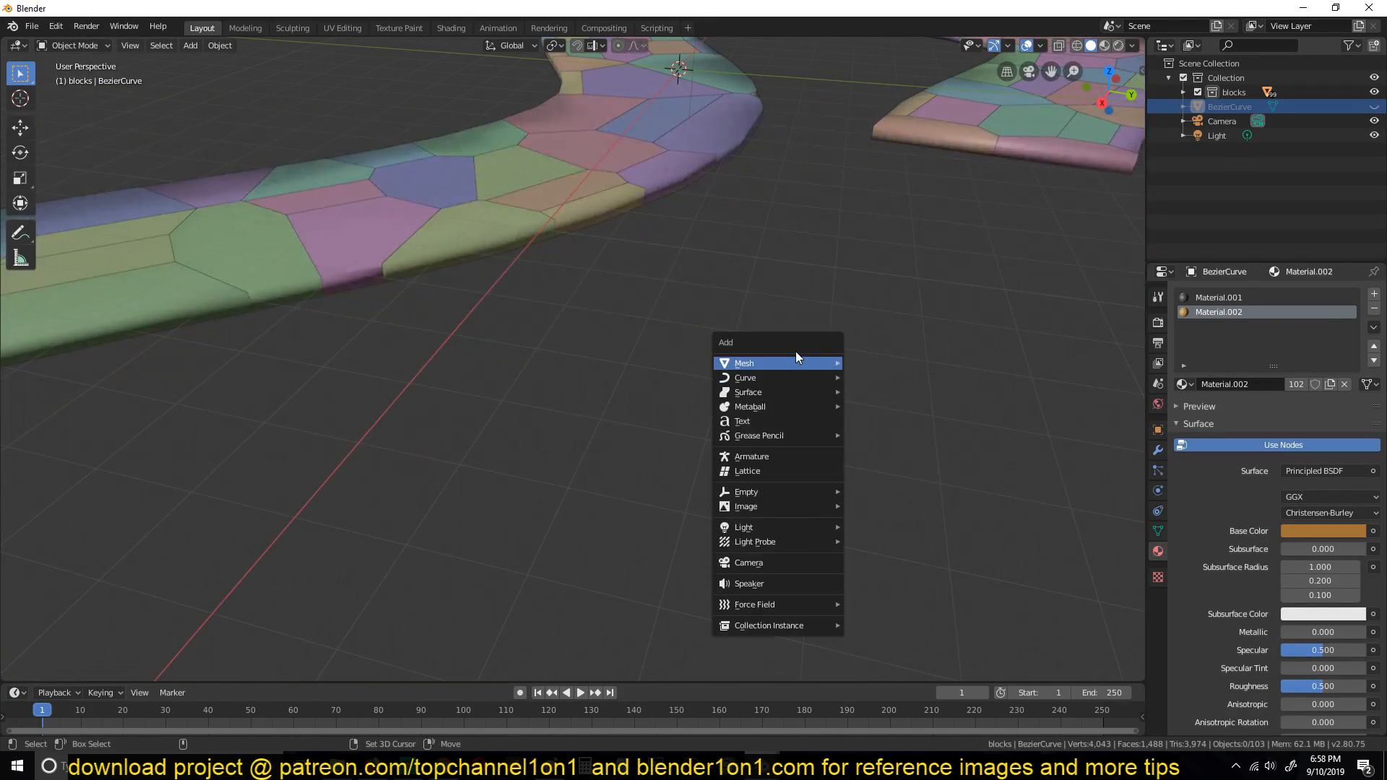
pyautogui.moveTo(765, 358)
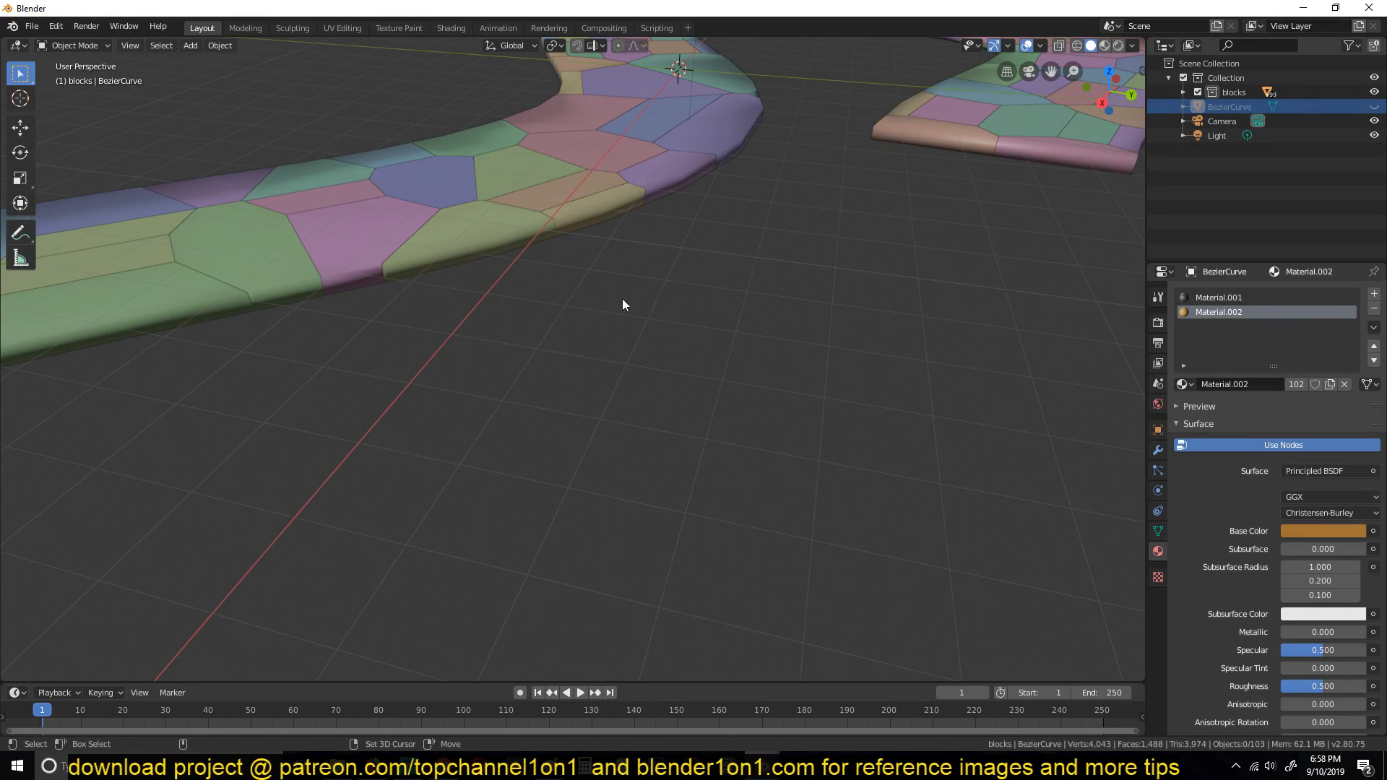
pyautogui.hotkey('shift', 'a')
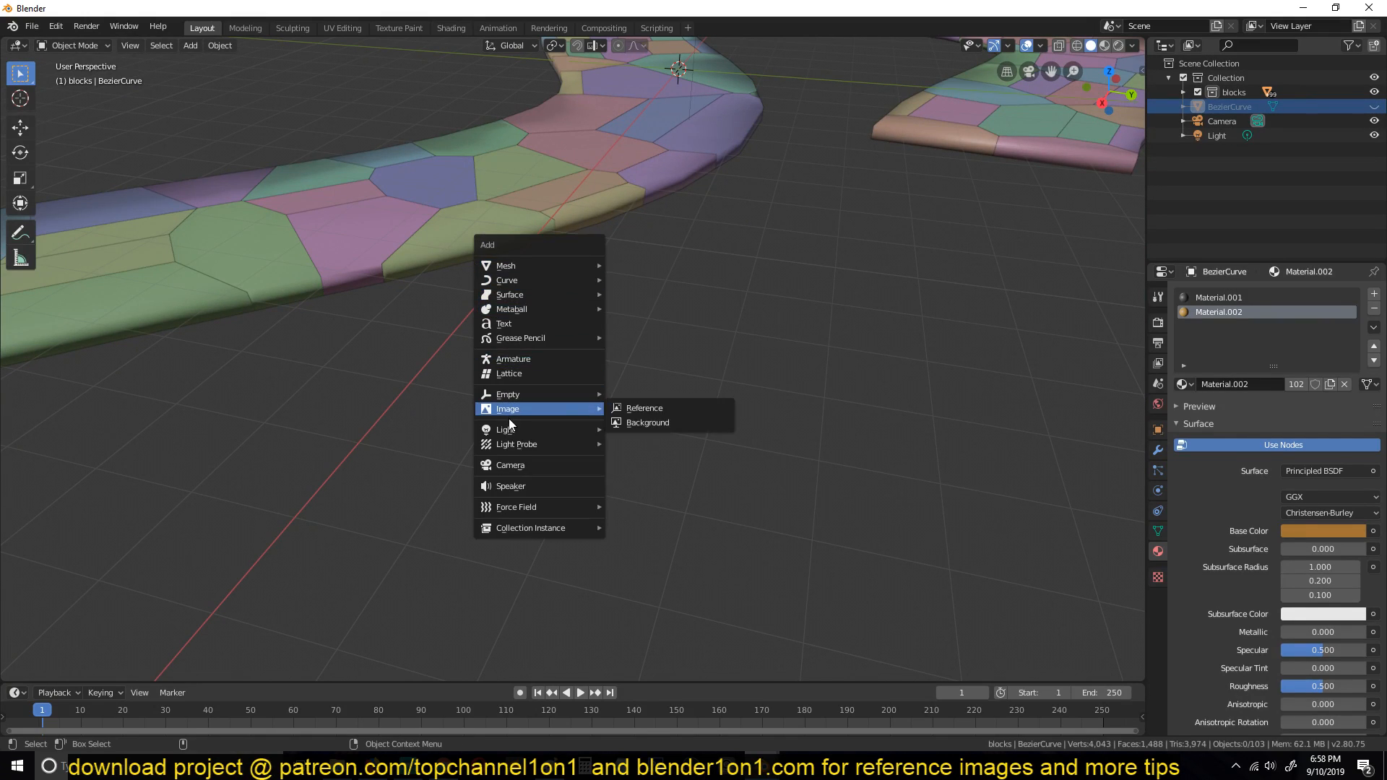
pyautogui.moveTo(538, 394)
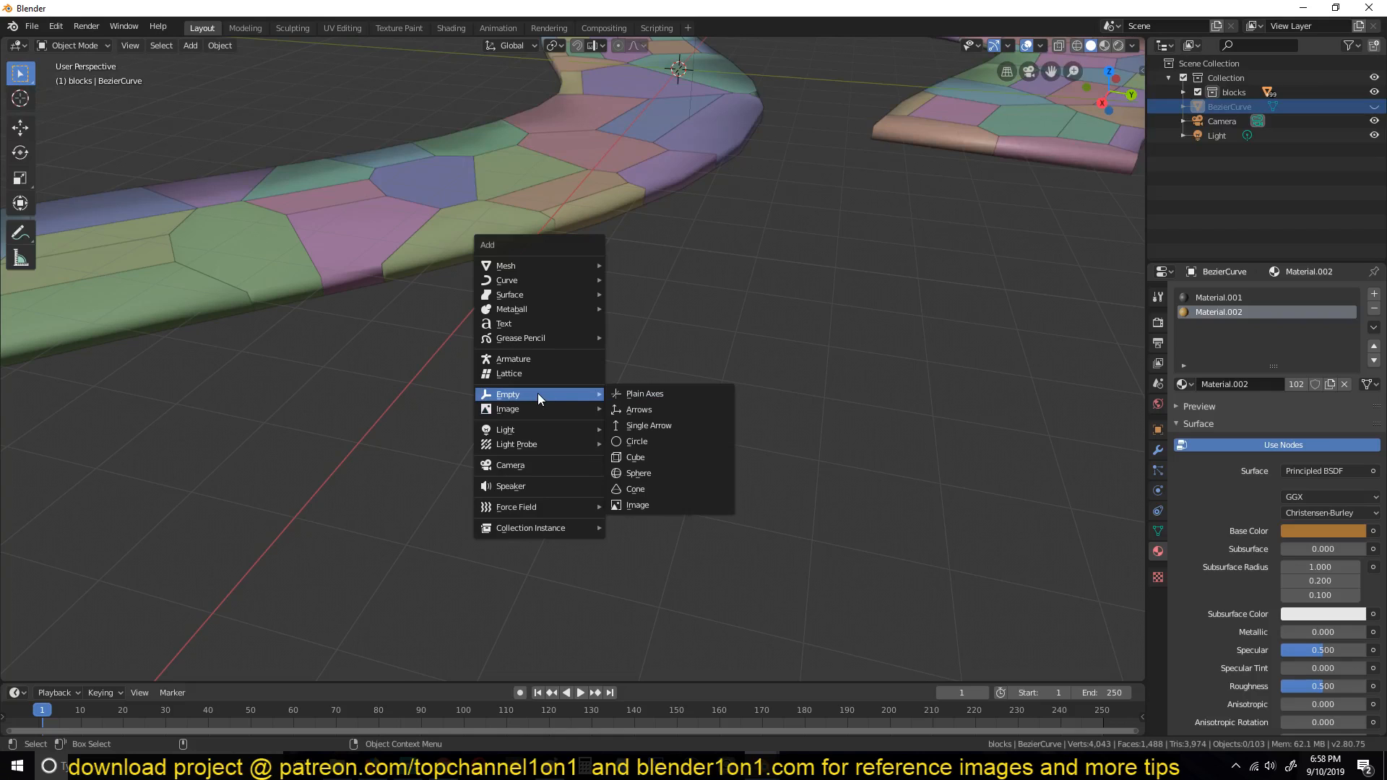
pyautogui.click(639, 473)
pyautogui.scroll(-5, 630, 439)
pyautogui.press('s')
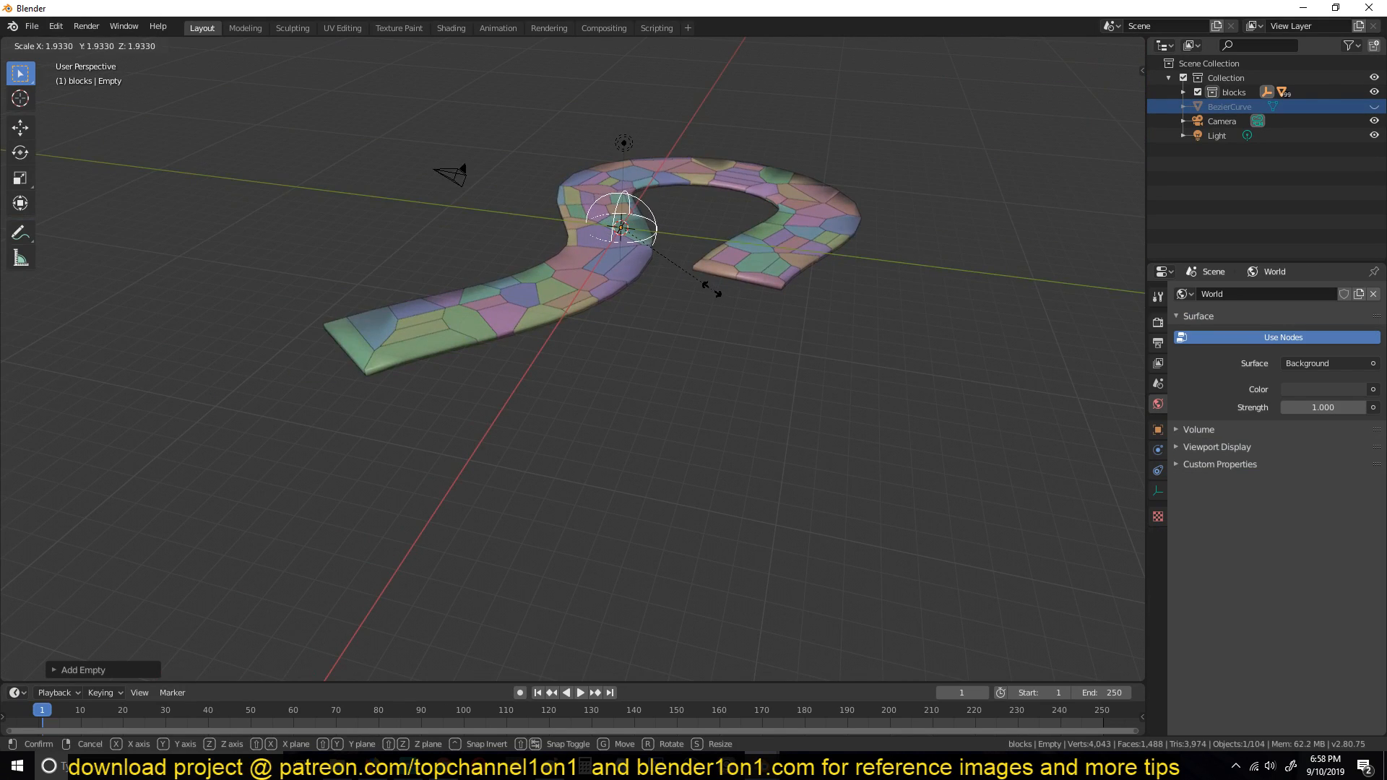
pyautogui.click(706, 276)
# - Move the sphere empty with Z locked to about X 13.5 m and Y 0.28 m, beside the fractured slab
pyautogui.moveTo(709, 215); pyautogui.dragTo(730, 257, button='middle')
pyautogui.press('g')
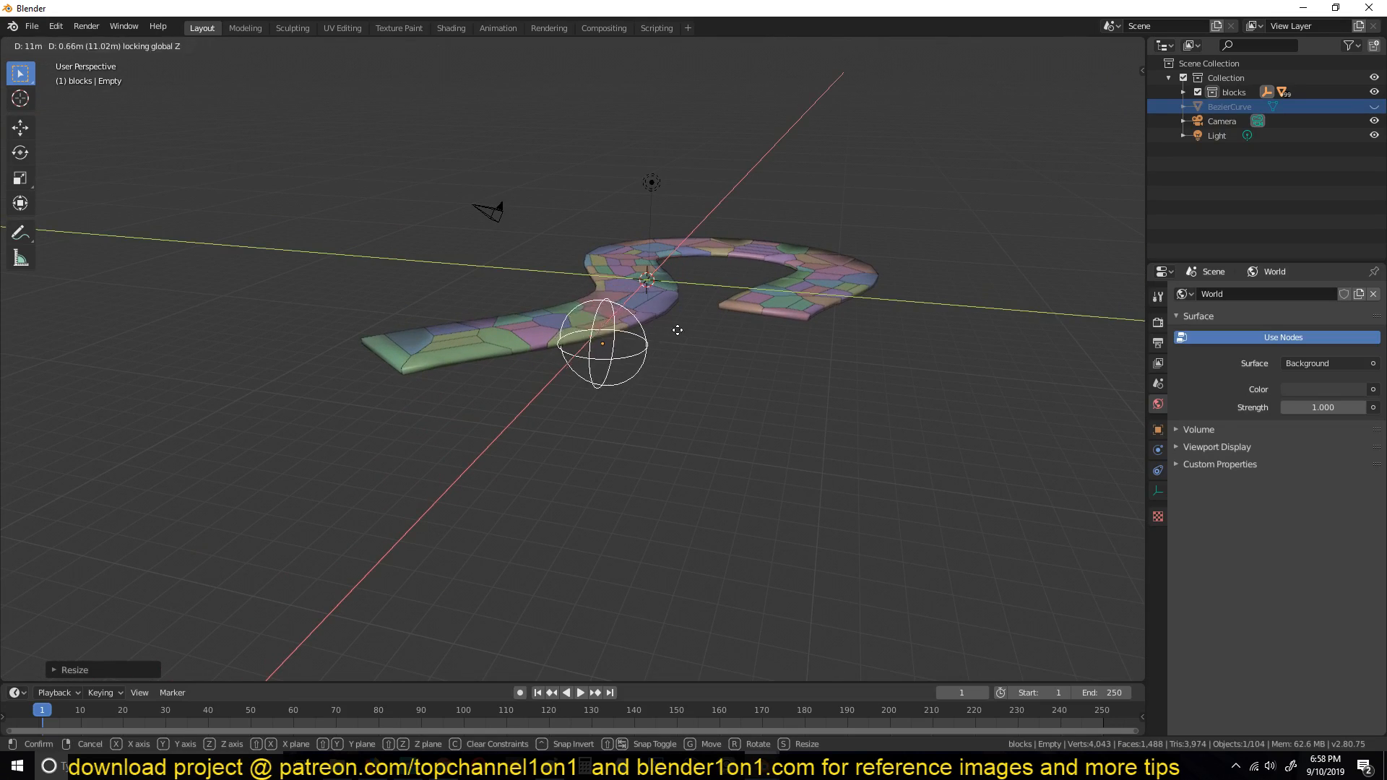
pyautogui.click(657, 347)
pyautogui.moveTo(657, 347); pyautogui.dragTo(756, 387, button='middle')
pyautogui.scroll(3, 756, 388)
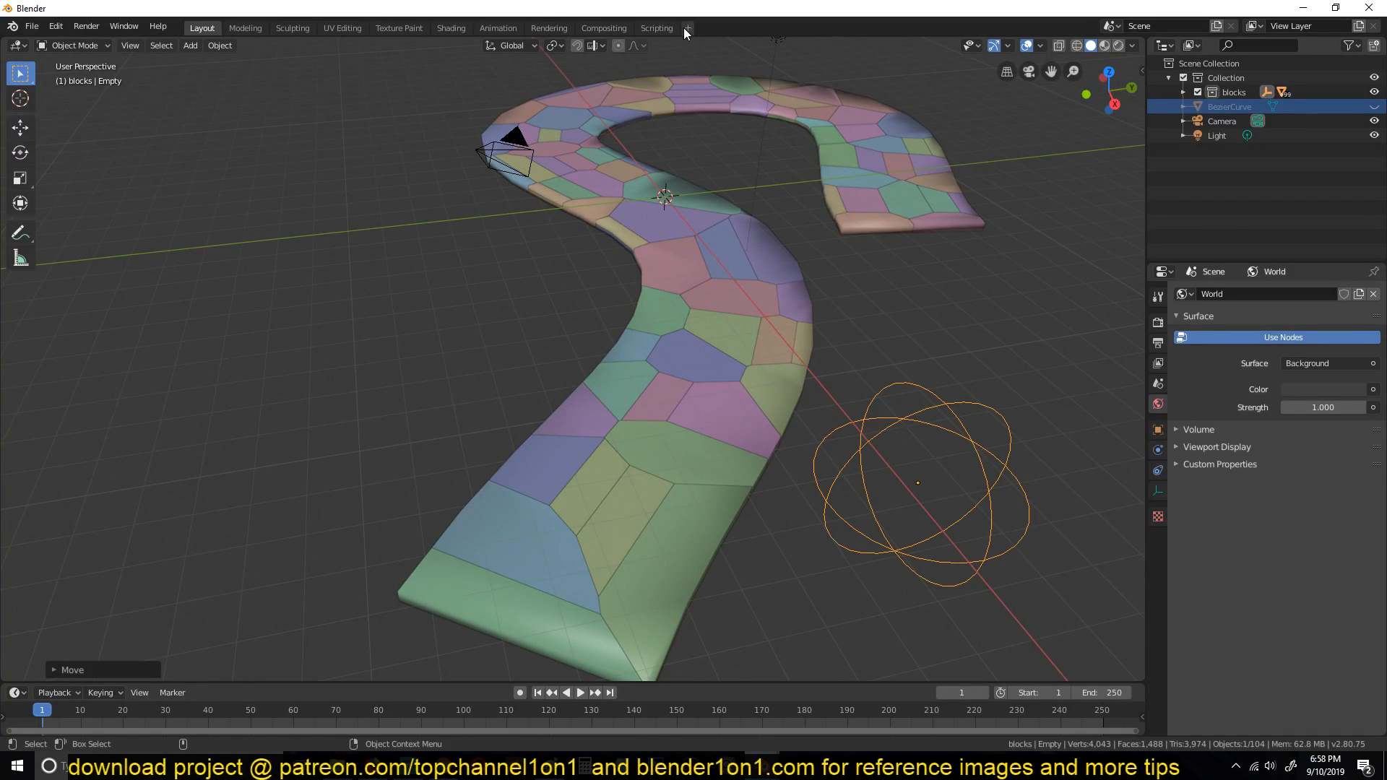
pyautogui.moveTo(969, 455); pyautogui.dragTo(887, 428, button='middle')
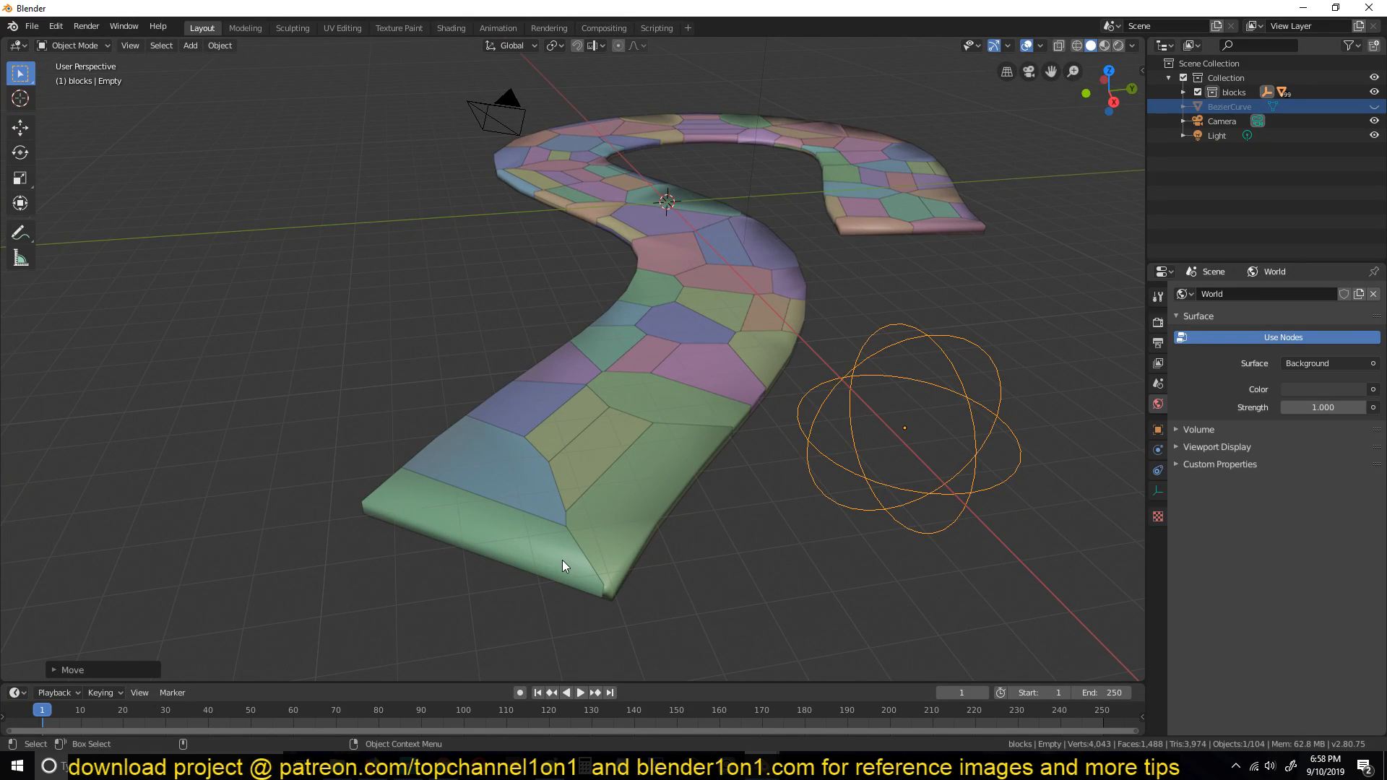
pyautogui.moveTo(562, 561); pyautogui.dragTo(610, 450, button='middle')
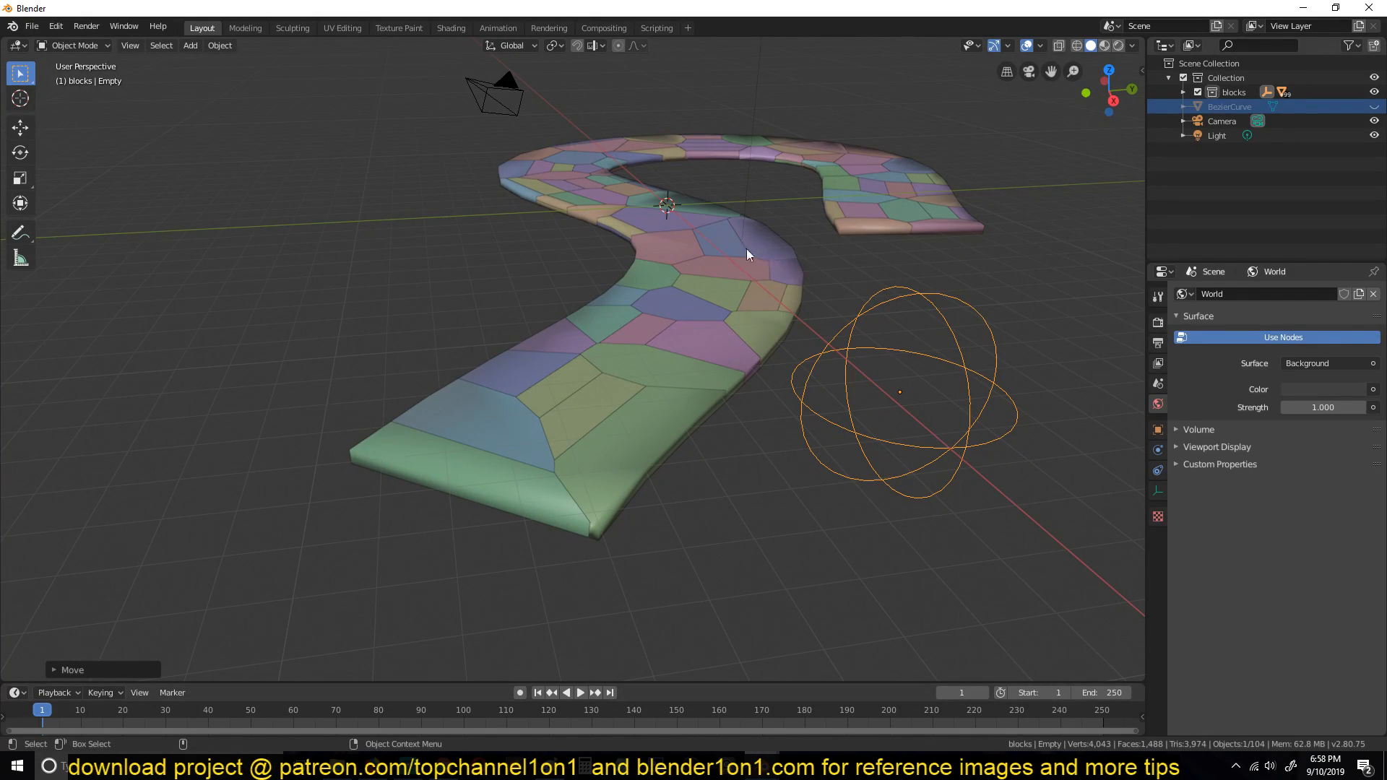
# - Rename the sphere empty as block_target in its object properties
pyautogui.click(897, 393)
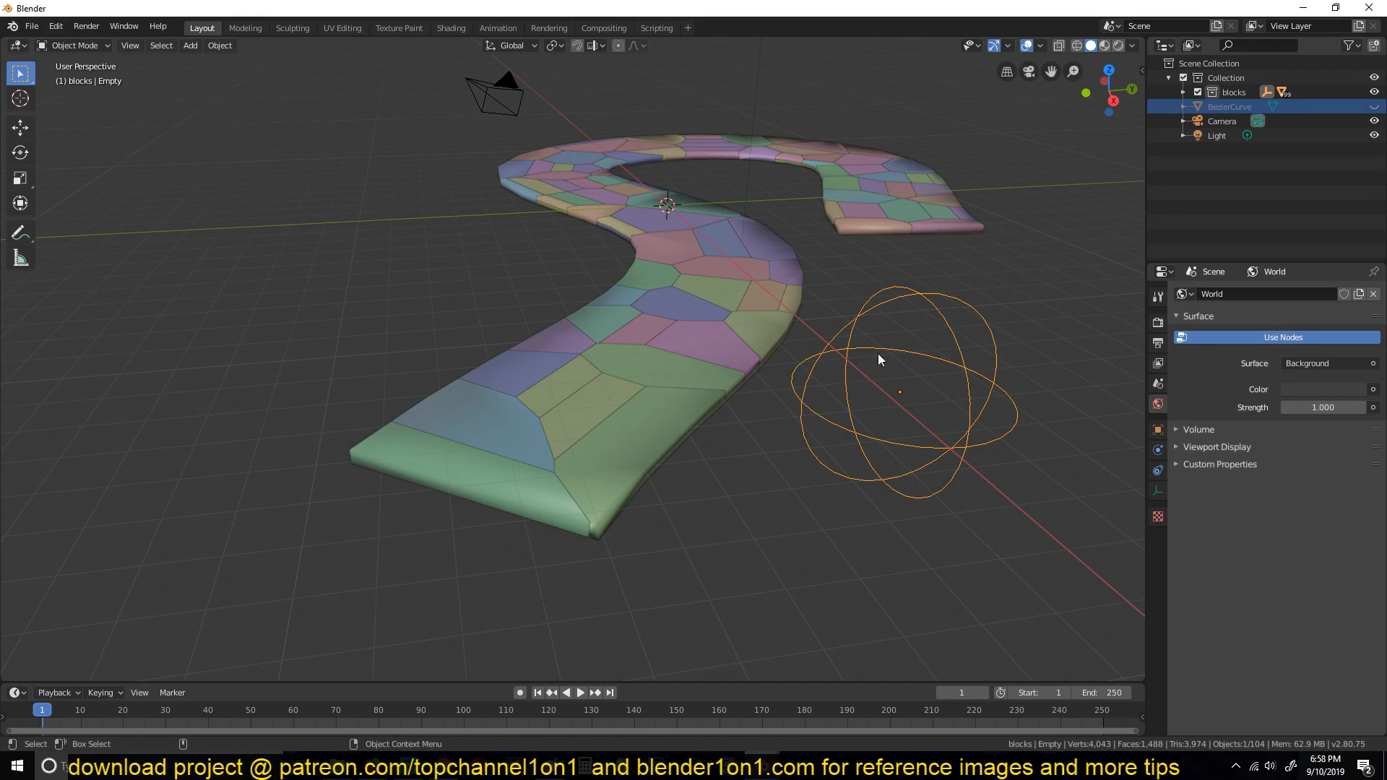
pyautogui.click(1156, 451)
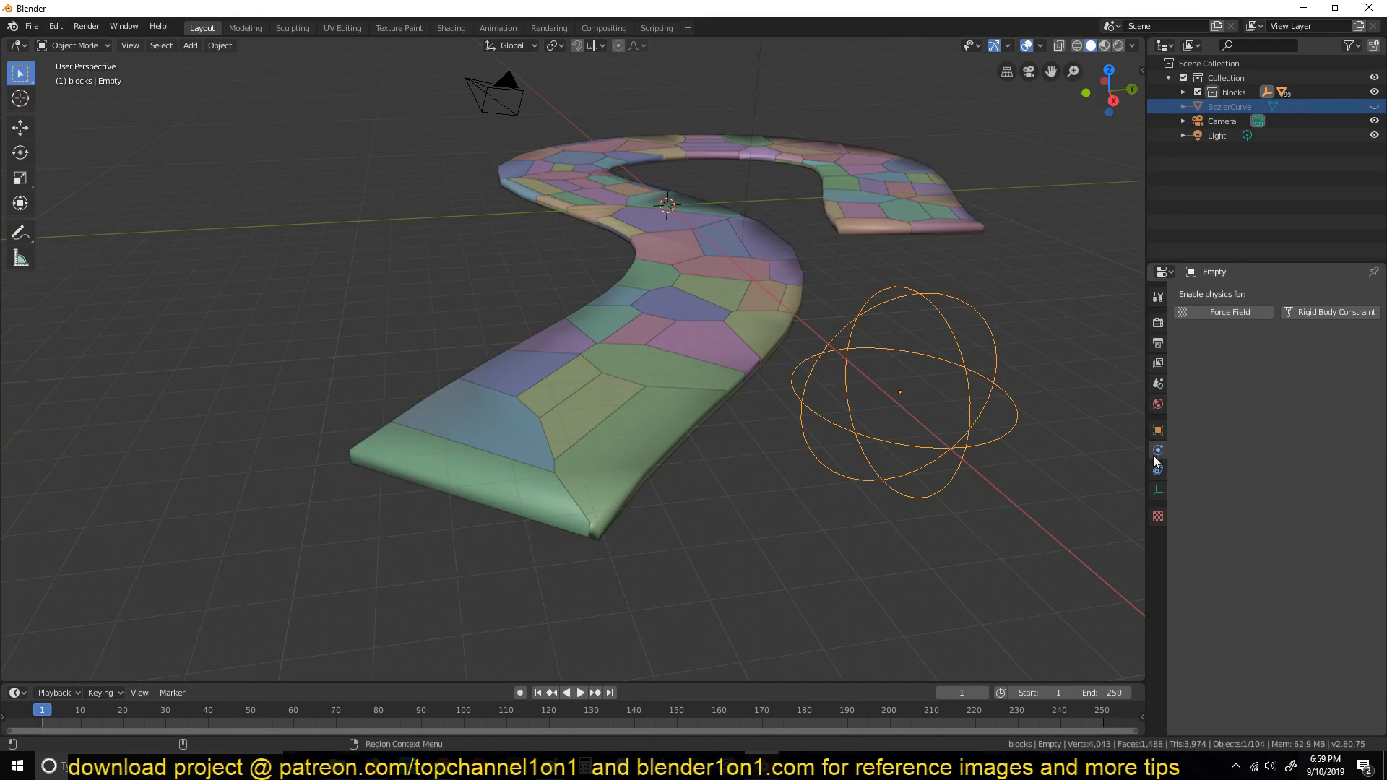
pyautogui.click(1156, 488)
pyautogui.click(1158, 471)
pyautogui.click(1159, 430)
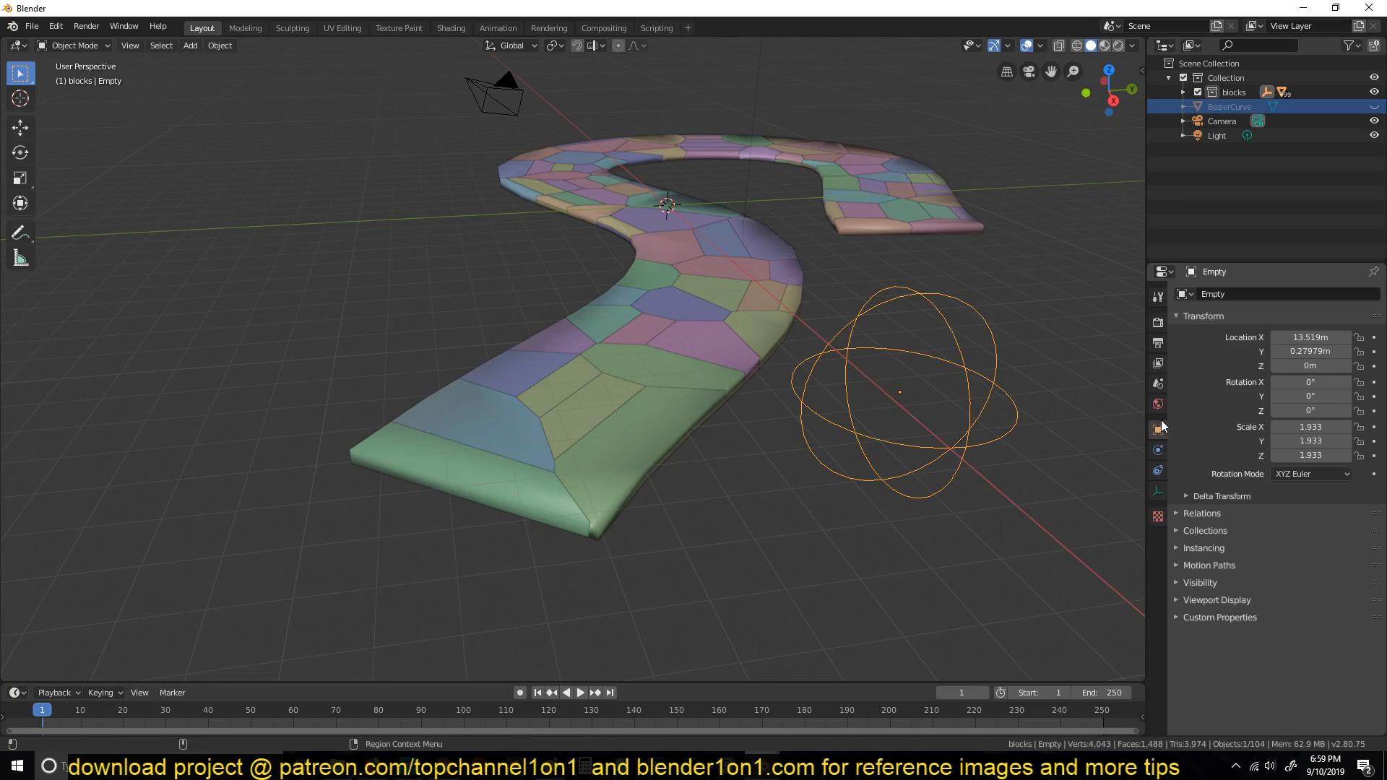
pyautogui.click(1258, 300)
pyautogui.write('bl')
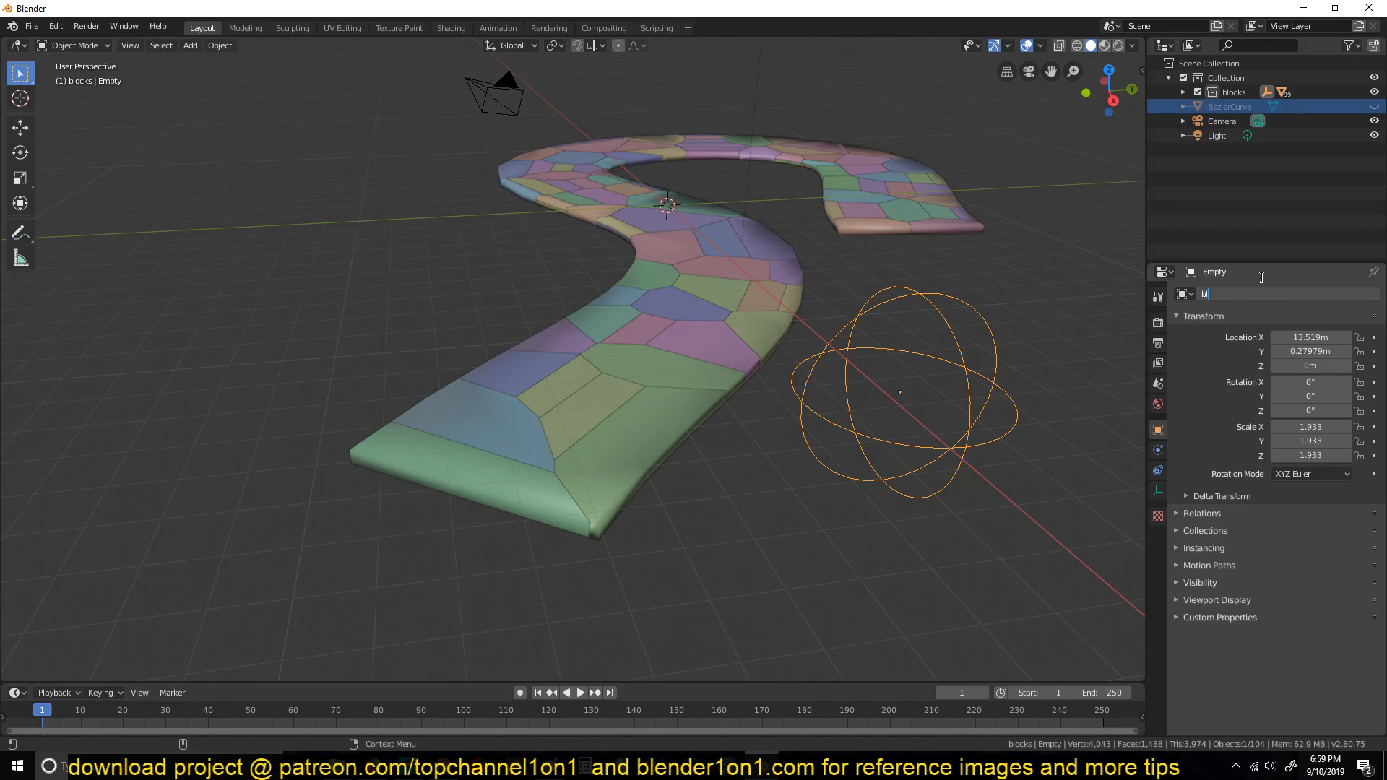
pyautogui.write('ock_target')
pyautogui.press('Return')
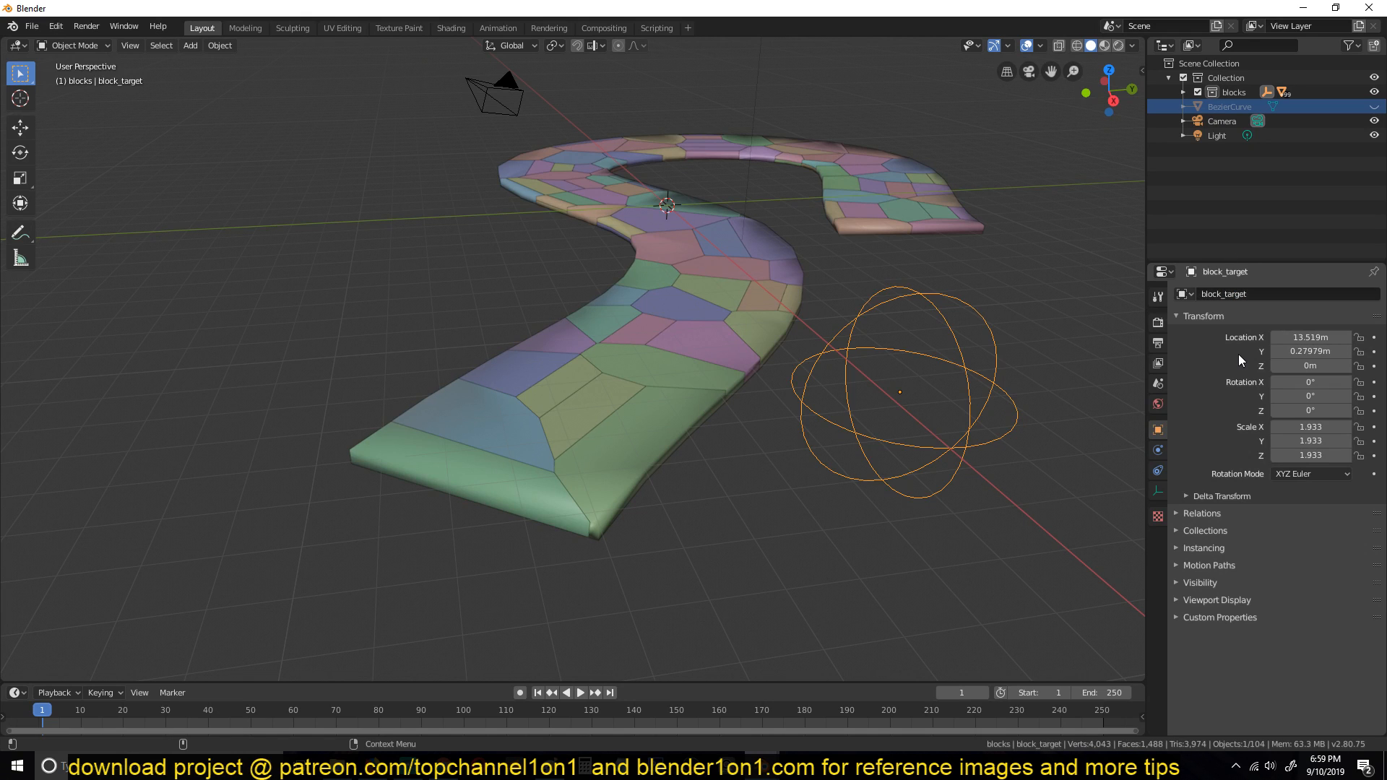
# - Open the Scripting workspace, and switch to the other Blender window containing collapsing1.blend
pyautogui.moveTo(850, 240); pyautogui.dragTo(639, 217, button='middle')
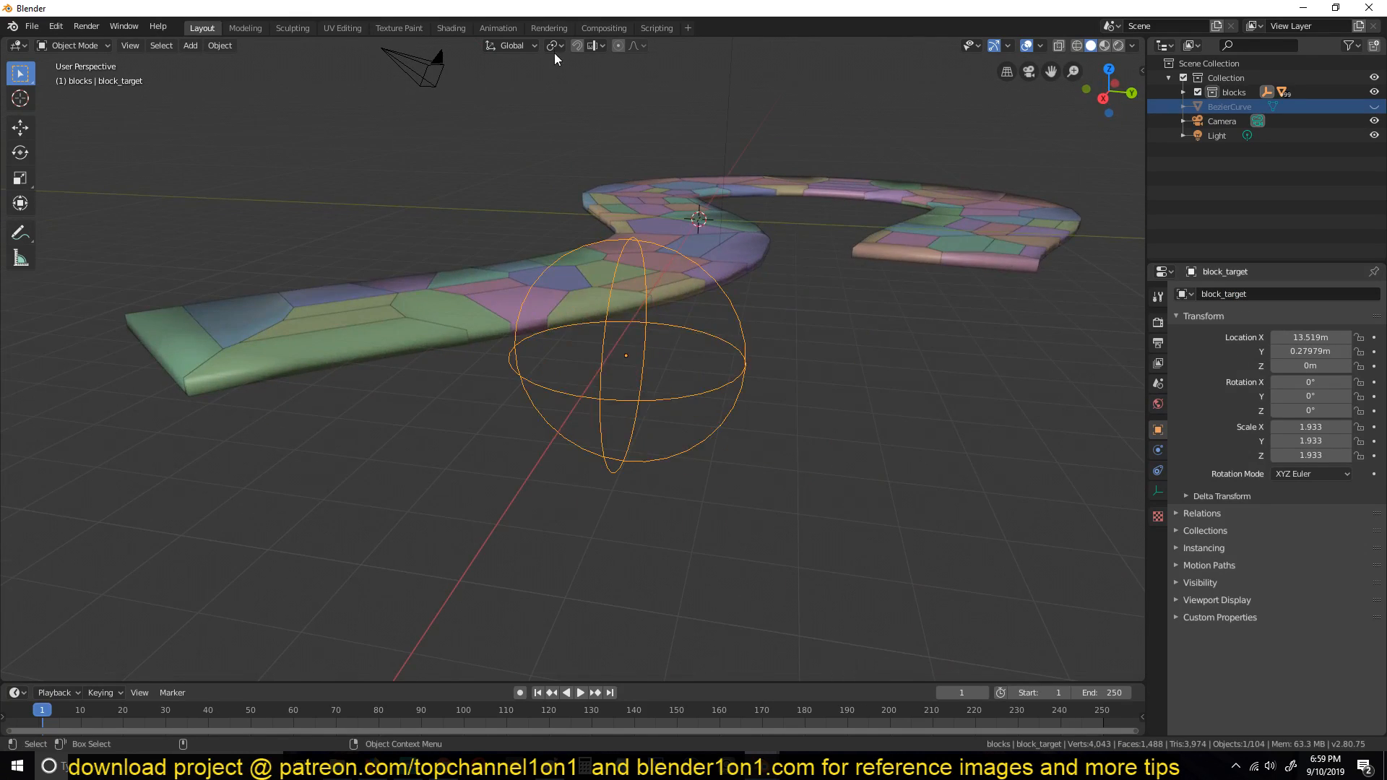
pyautogui.click(656, 27)
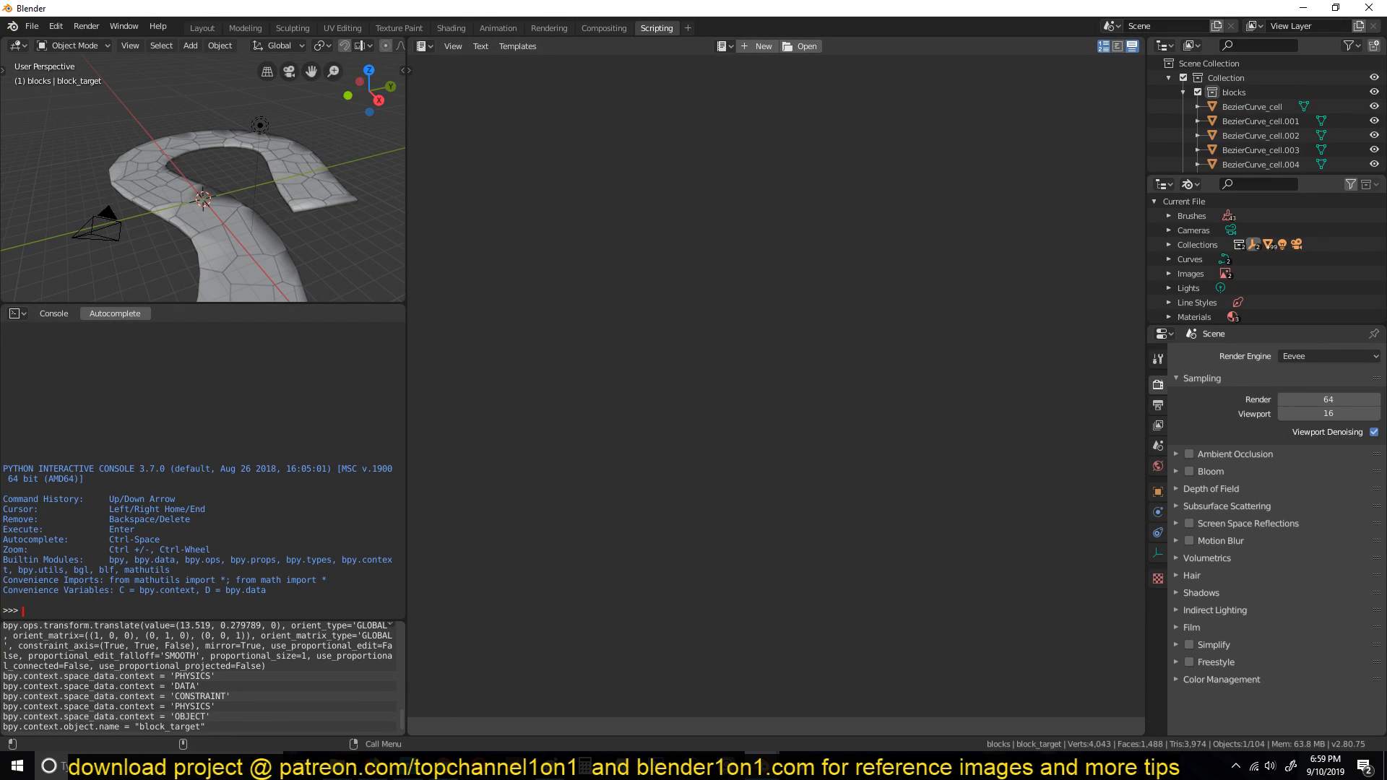
pyautogui.moveTo(761, 766)
pyautogui.click(713, 739)
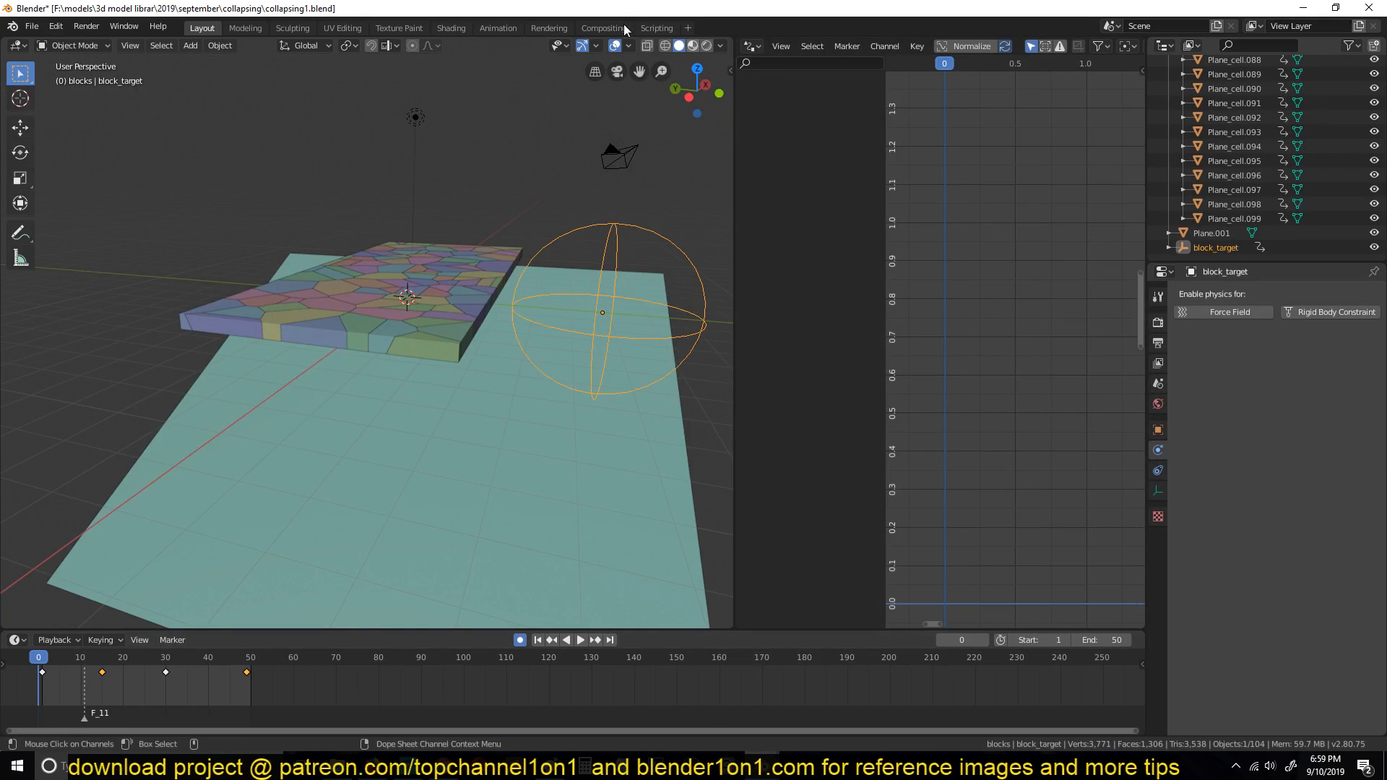
# - Copy the entire collapsing flow script from the Scripting workspace of collapsing1.blend and return to the curved path's Blender window
pyautogui.click(665, 26)
pyautogui.click(708, 388)
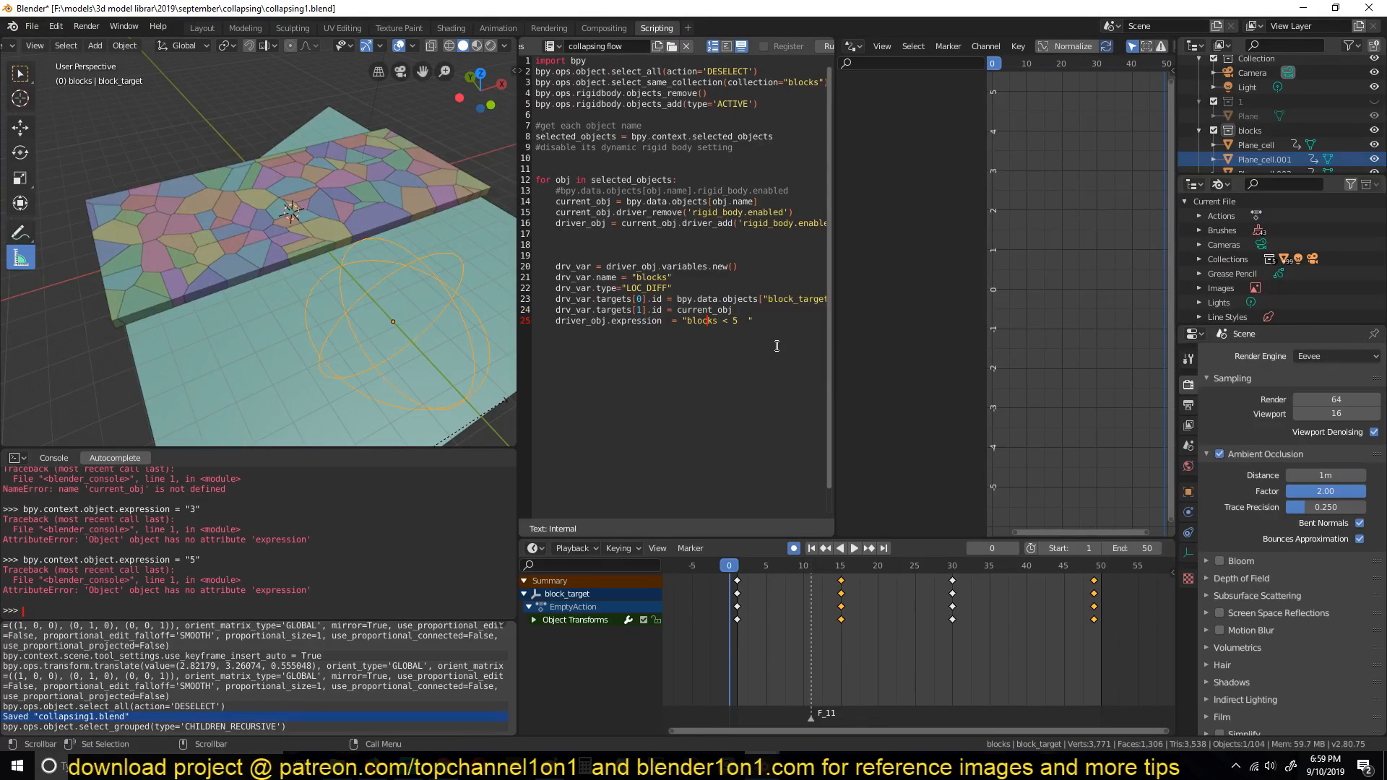
pyautogui.moveTo(781, 332); pyautogui.dragTo(514, 57)
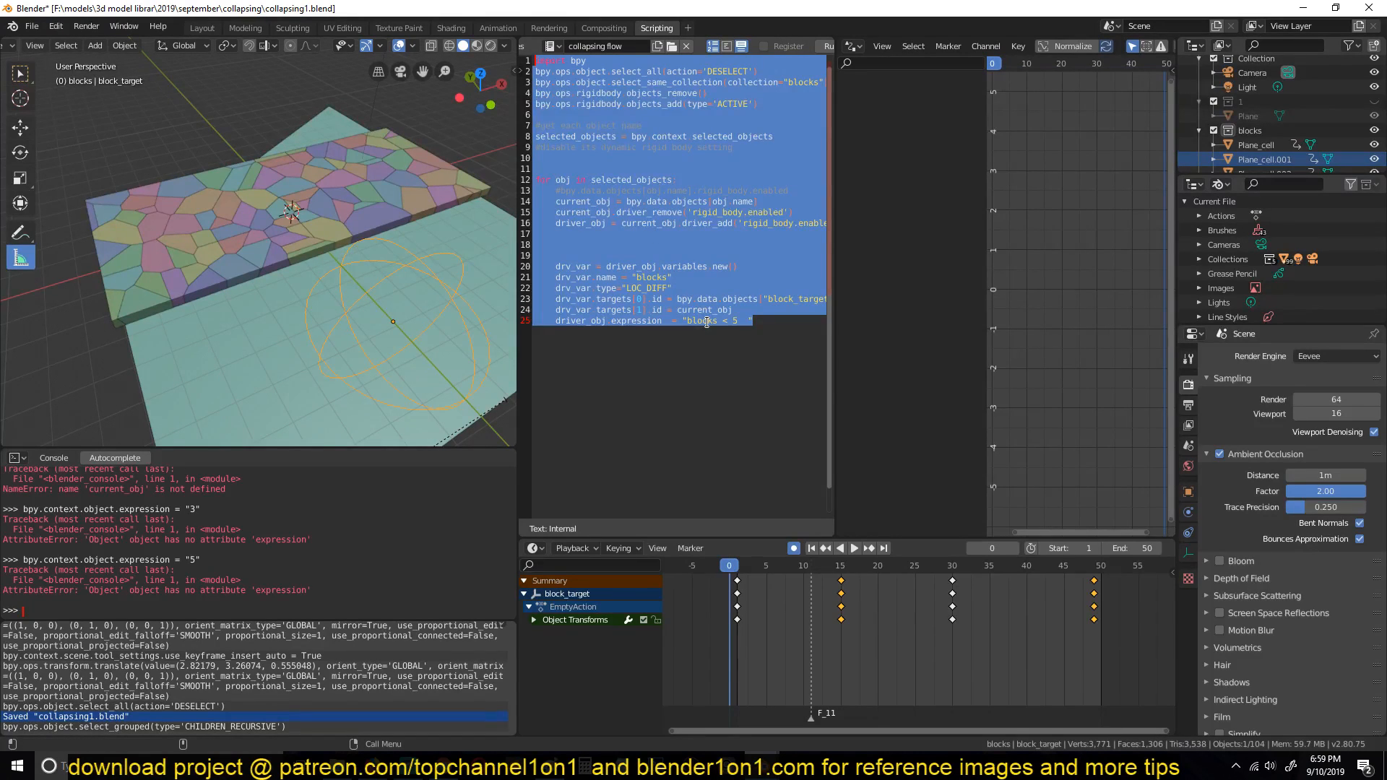
pyautogui.click(778, 712)
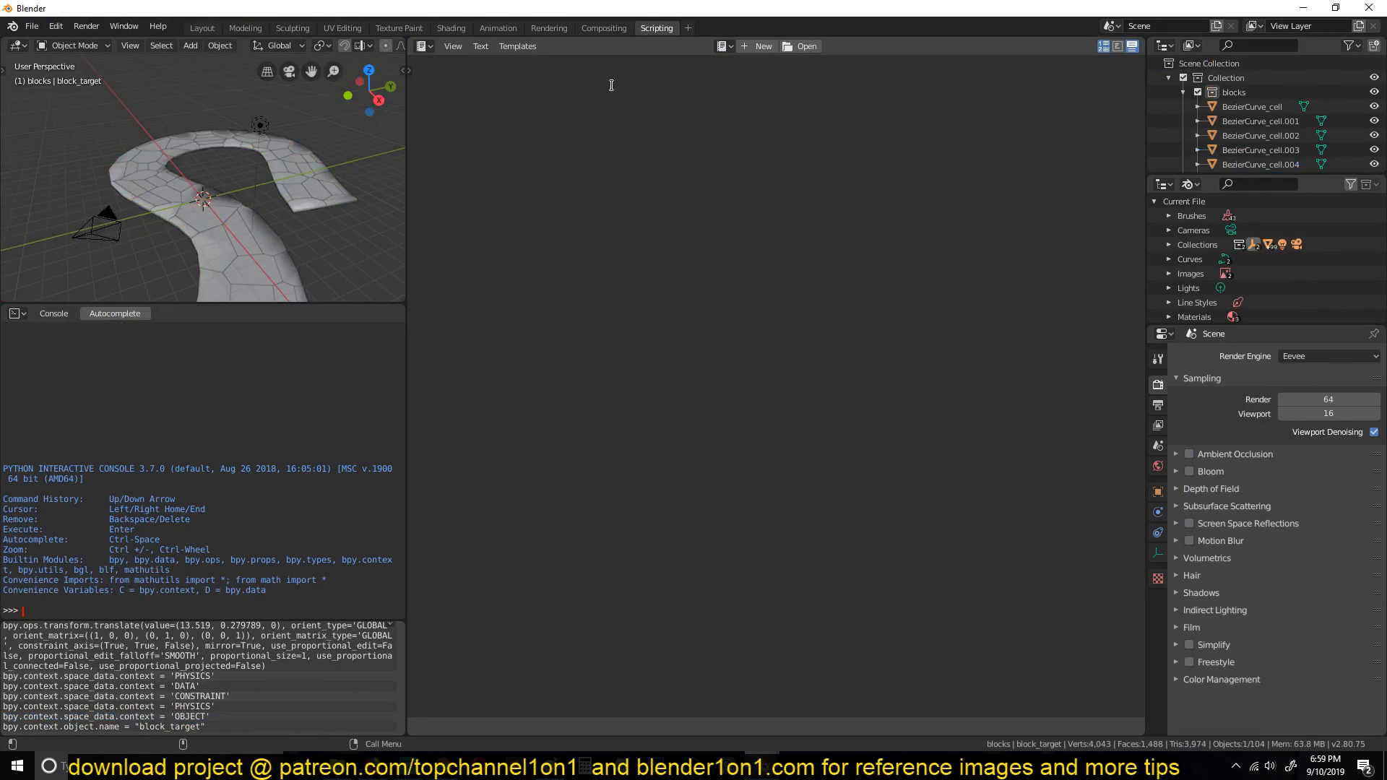
# - Create a new text block in the curved path file and paste the copied collapsing script into it
pyautogui.click(1369, 8)
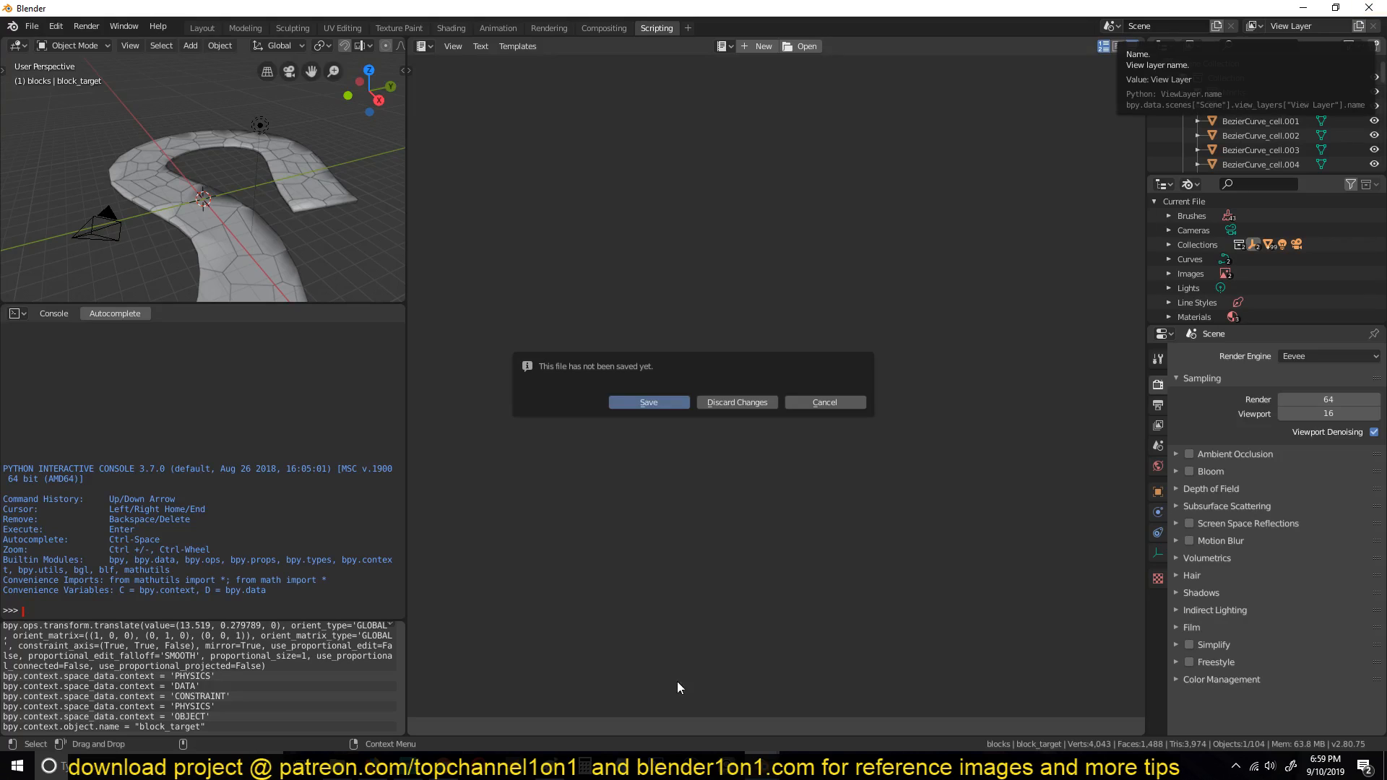
pyautogui.click(804, 403)
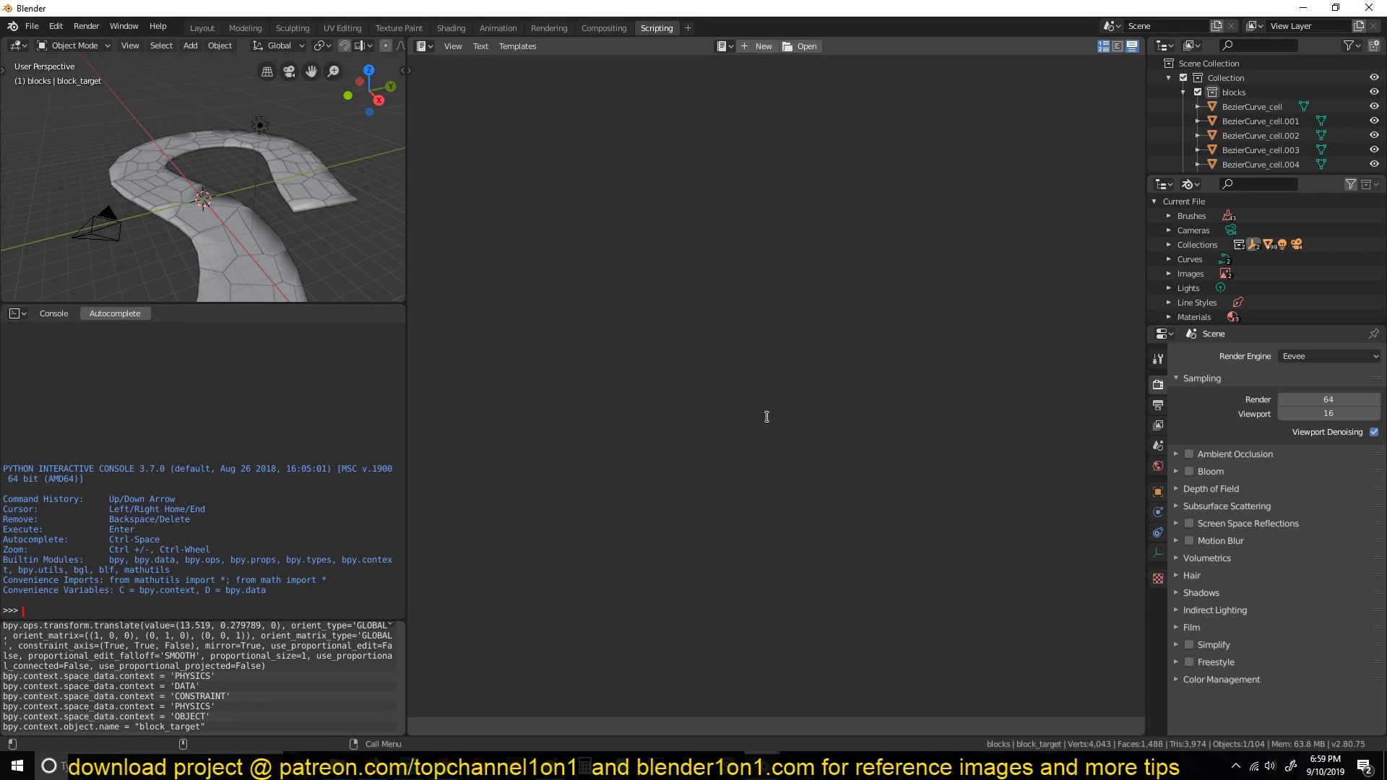
pyautogui.moveTo(24, 205); pyautogui.dragTo(383, 188, button='middle')
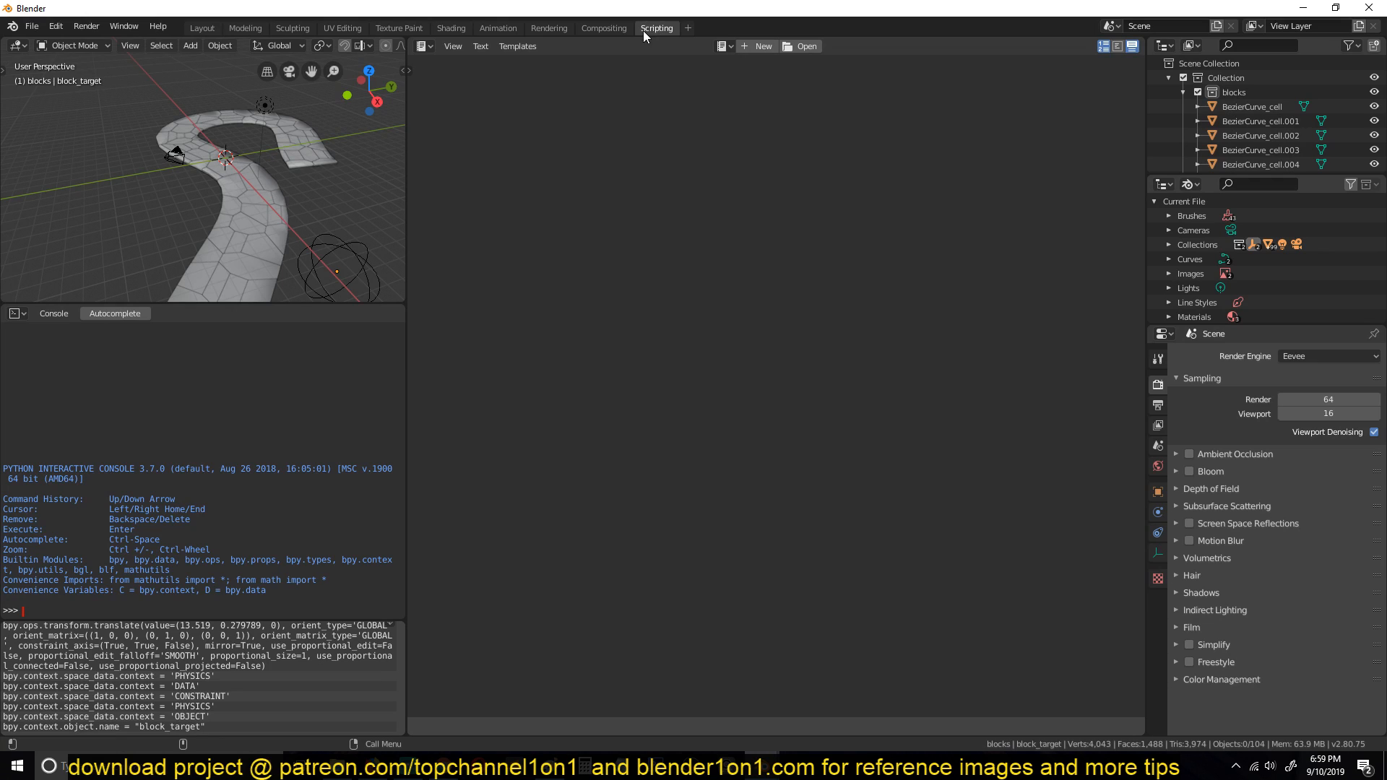
pyautogui.click(759, 46)
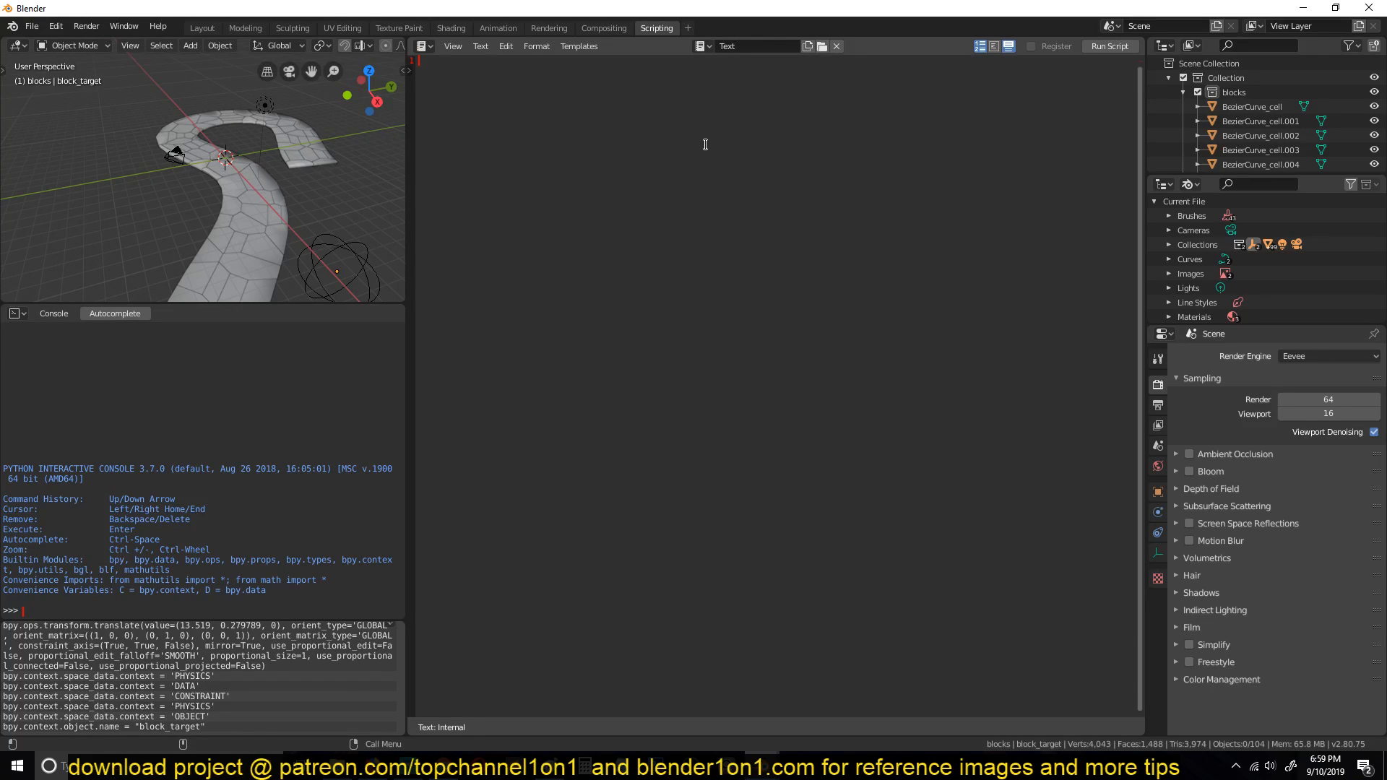
pyautogui.write('import bpy bpy.ops.object.select_all(action=\'DESELECT\') bpy.ops.object.select_same_collection(collection="blocks") bpy.ops.rigidbody.objects_remove() bpy.ops.rigidbody.objects_add(type=\'ACTIVE\')  #get each object name selected_objects = bpy.context.selected_objects #disable its dynamic rigid body setting   for obj in selected_objects:     #bpy.data.objects[obj.name].rigid_body.enabled     current_obj = bpy.data.objects[obj.name]     current_obj.driver_remove(\'rigid_body.enabled\')     driver_obj = current_obj.driver_add(\'rigid_body.enabled\').driver        drv_var = driver_obj.variables.new()     drv_var.name = "blocks"     drv_var.type="LOC_DIFF"     drv_var.targets[0].id = bpy.data.objects["block_target"]     drv_var.targets[1].id = current_obj     driver_obj.expression  = "blocks < 5  "')
# - Examine individual path cells and the block_target empty from several angles in the viewport
pyautogui.moveTo(332, 210); pyautogui.dragTo(214, 144, button='middle')
pyautogui.click(239, 190)
pyautogui.moveTo(219, 239); pyautogui.dragTo(186, 161, button='middle')
pyautogui.click(123, 184)
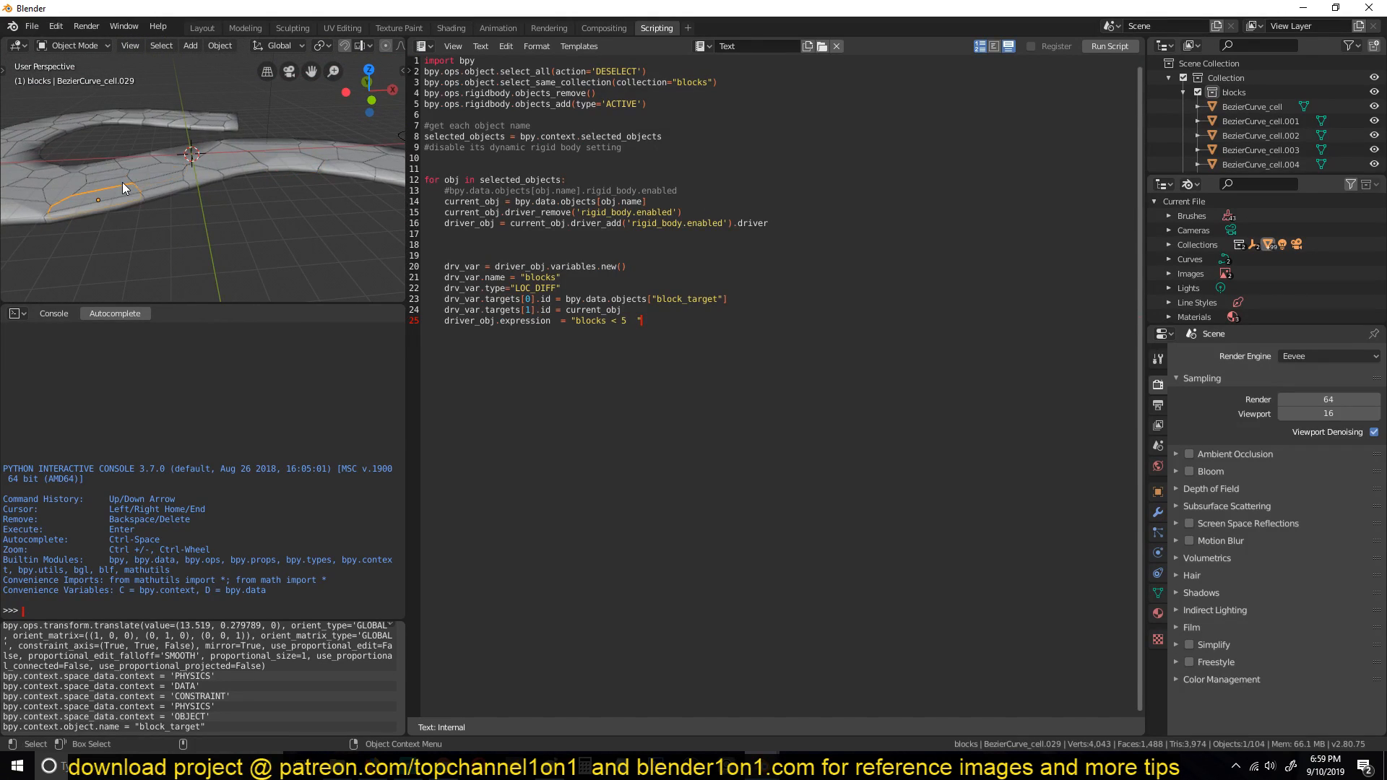
pyautogui.click(253, 165)
pyautogui.moveTo(261, 190); pyautogui.dragTo(264, 177, button='middle')
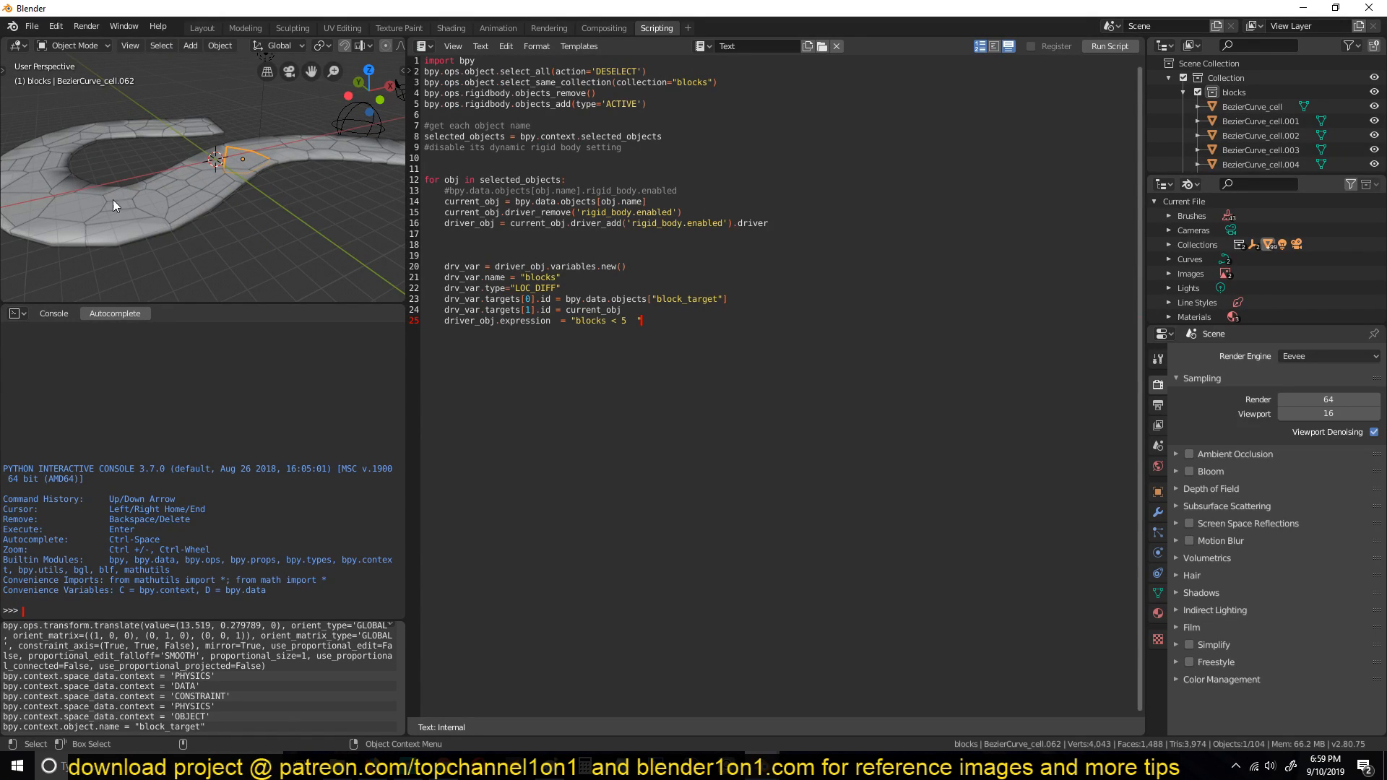
pyautogui.scroll(-2, 143, 169)
pyautogui.scroll(5, 227, 195)
pyautogui.keyDown('shift'); pyautogui.moveTo(372, 144); pyautogui.dragTo(235, 214, button='middle'); pyautogui.keyUp('shift')
pyautogui.click(281, 175)
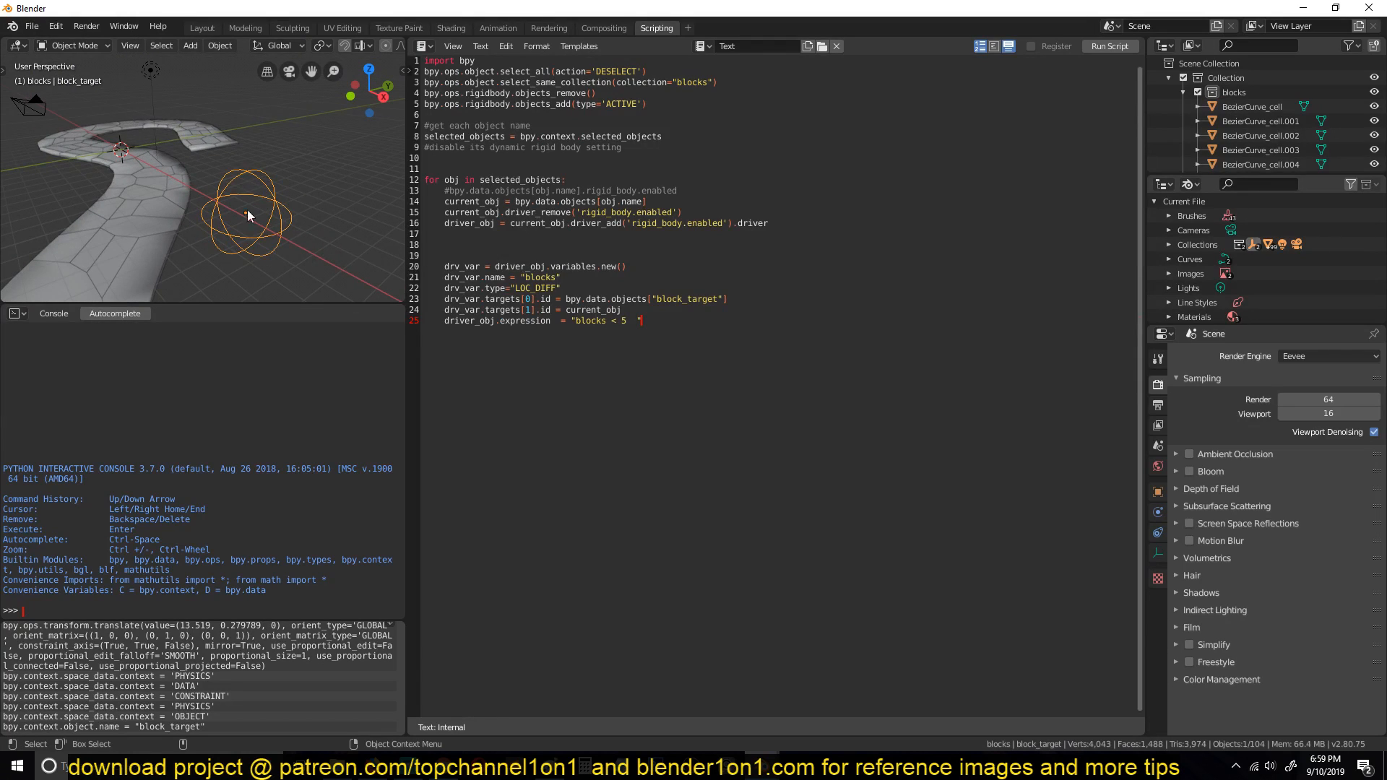
pyautogui.moveTo(262, 214); pyautogui.dragTo(232, 167, button='middle')
pyautogui.scroll(4, 283, 193)
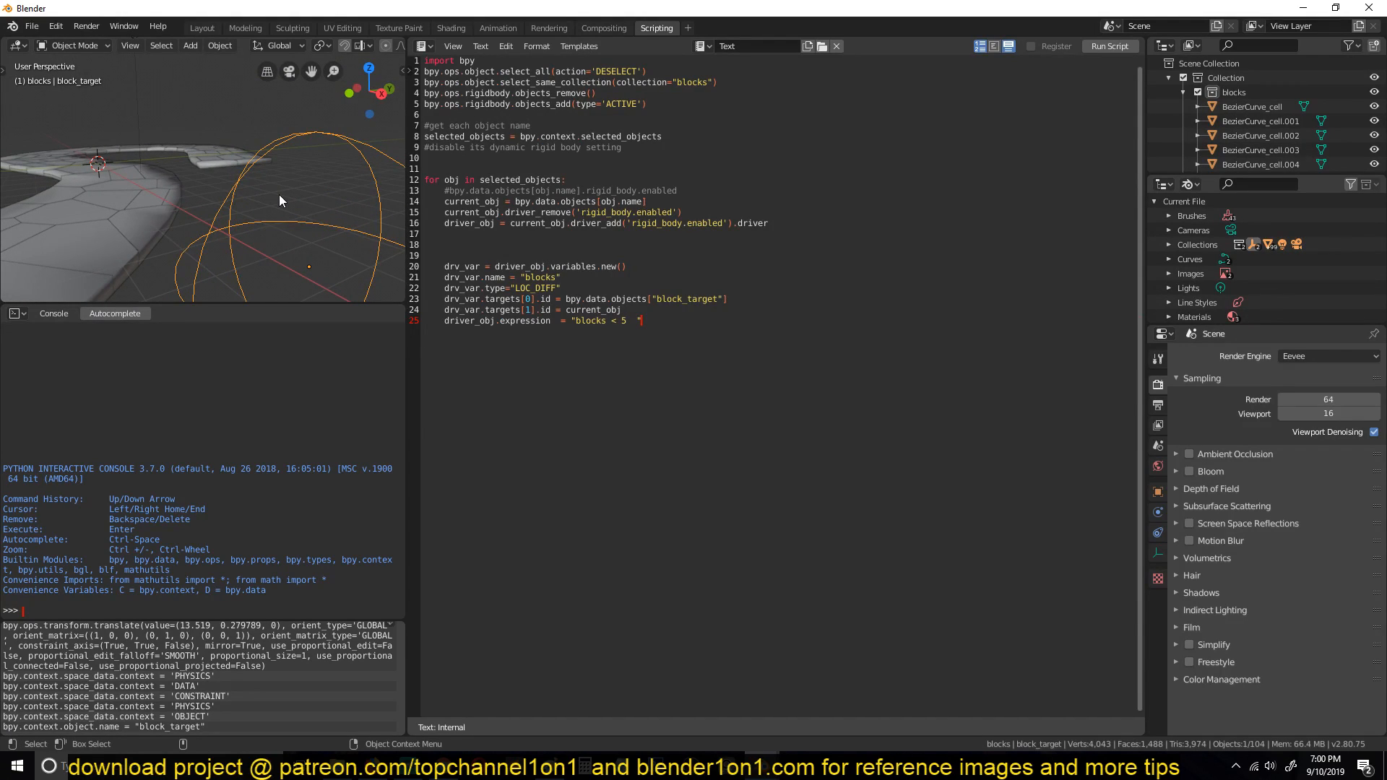
pyautogui.moveTo(279, 193); pyautogui.dragTo(304, 236, button='middle')
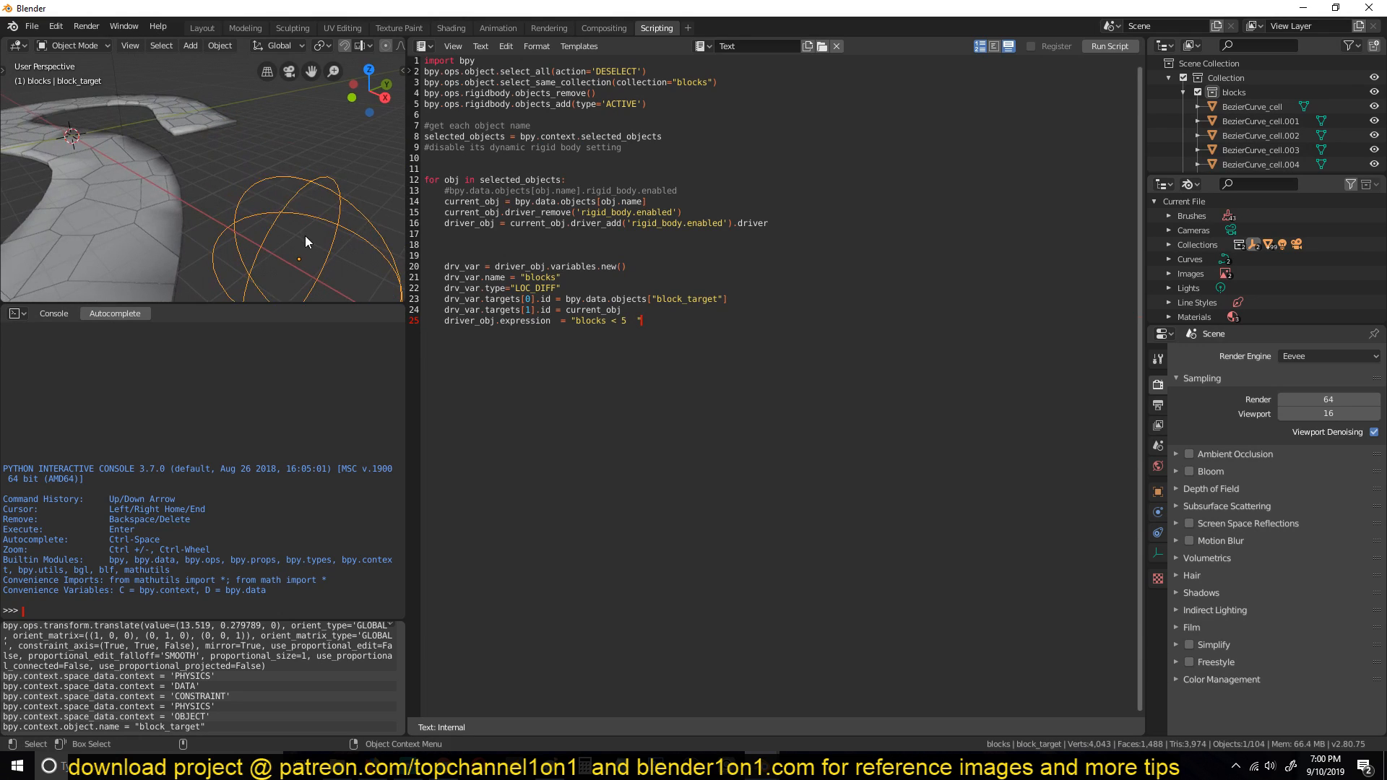
# - Examine the contents of the blocks collection, checking where the path cells and block_target are listed
pyautogui.scroll(-5, 1235, 123)
pyautogui.scroll(-20, 1235, 127)
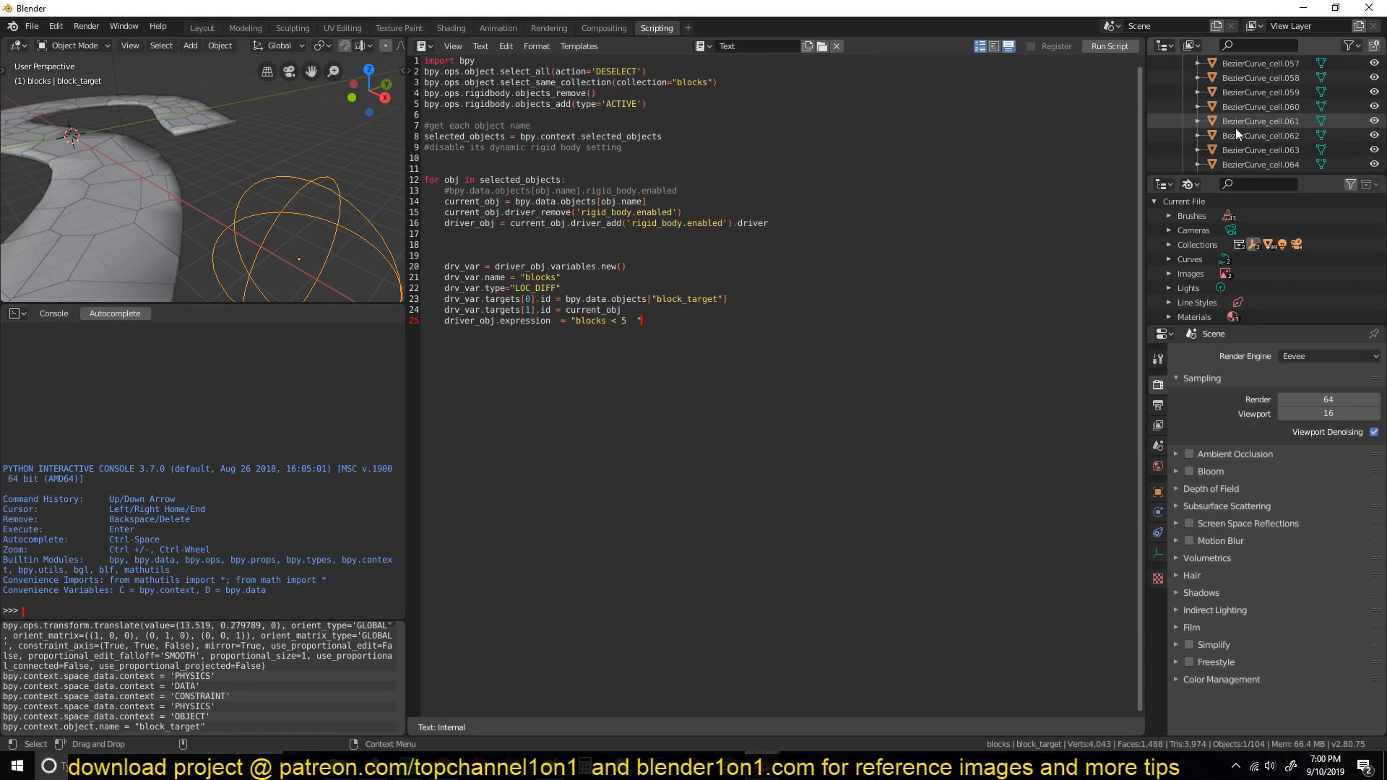
pyautogui.scroll(-2, 168, 229)
pyautogui.scroll(-4, 1274, 140)
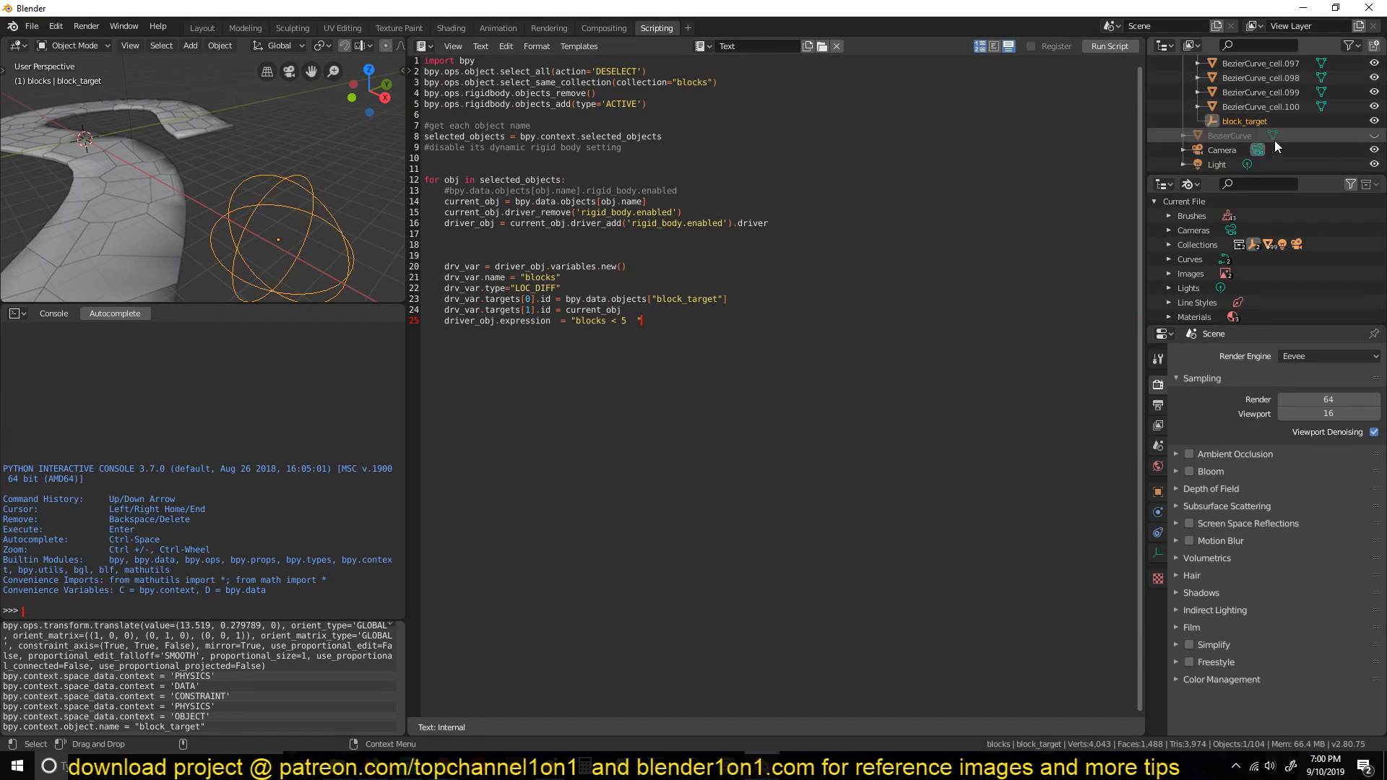
pyautogui.scroll(20, 1223, 119)
pyautogui.scroll(-8, 1234, 108)
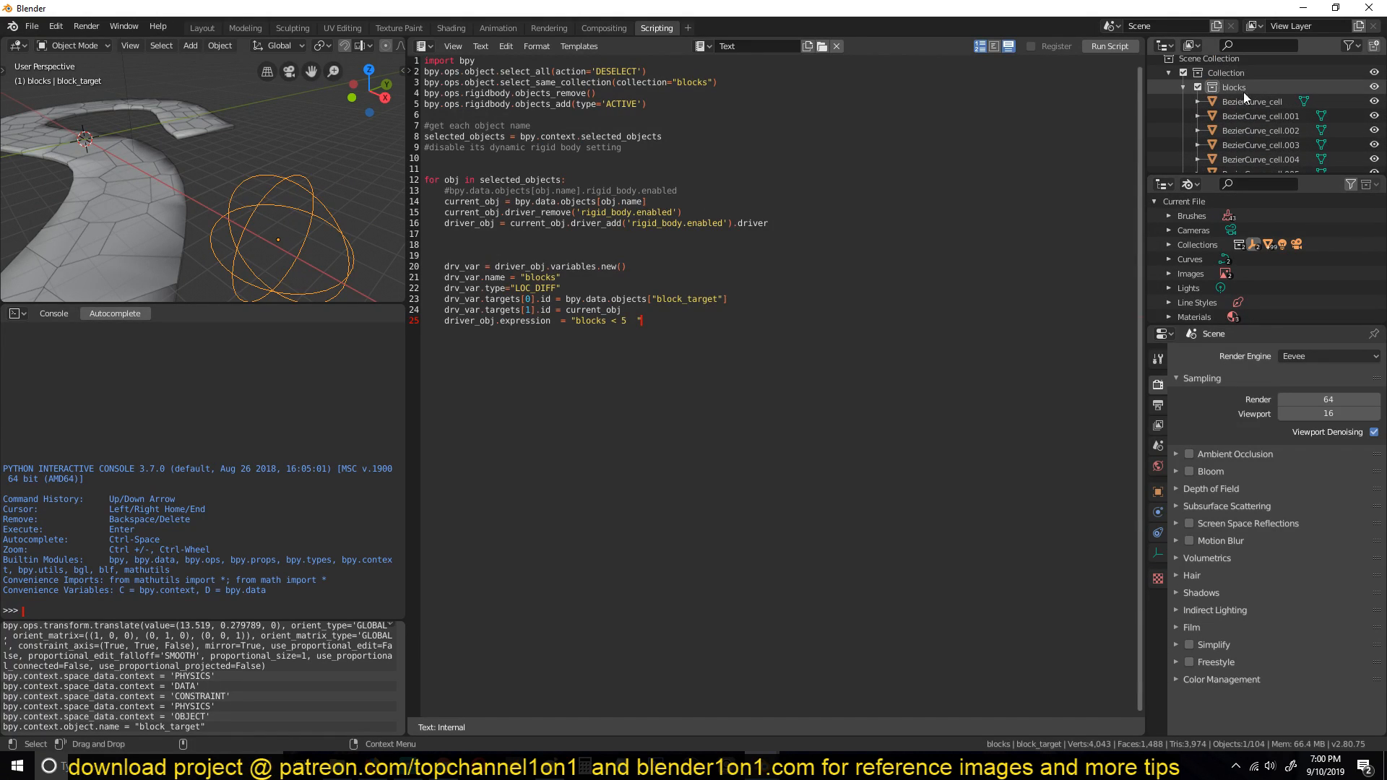
pyautogui.scroll(-6, 1252, 129)
pyautogui.click(148, 176)
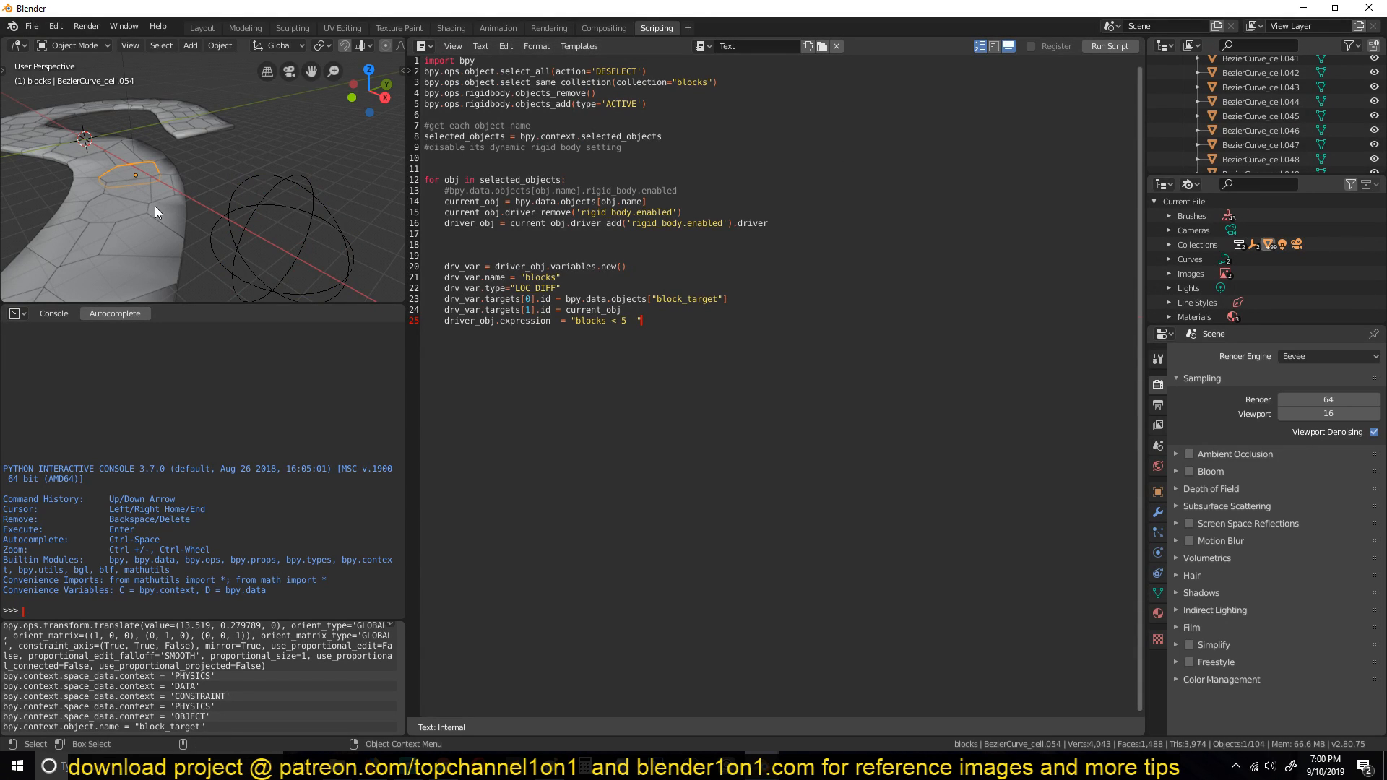
pyautogui.moveTo(155, 205); pyautogui.dragTo(254, 201, button='middle')
pyautogui.scroll(5, 1315, 109)
pyautogui.scroll(2, 1314, 109)
pyautogui.click(1260, 90)
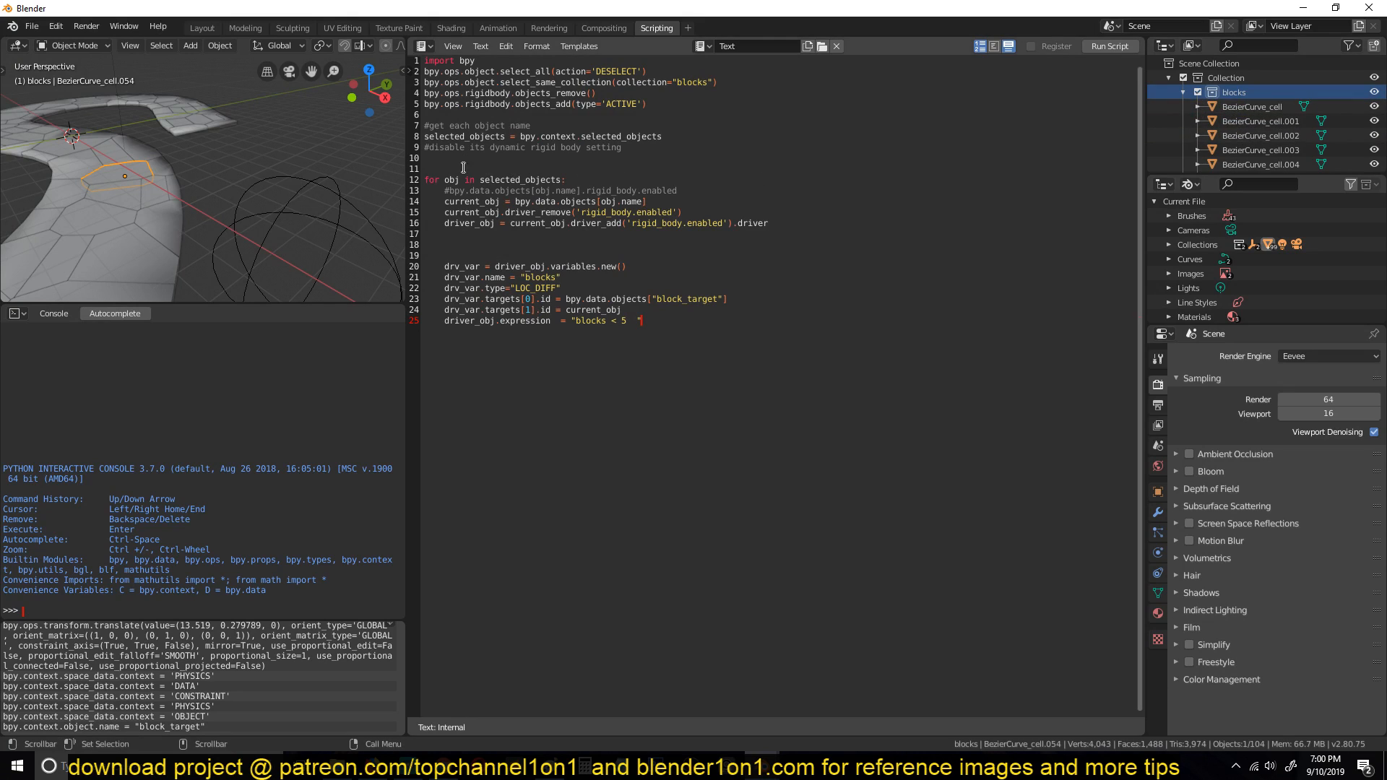
# - Move the block_target empty out of the blocks collection into the parent collection named Collection
pyautogui.click(310, 210)
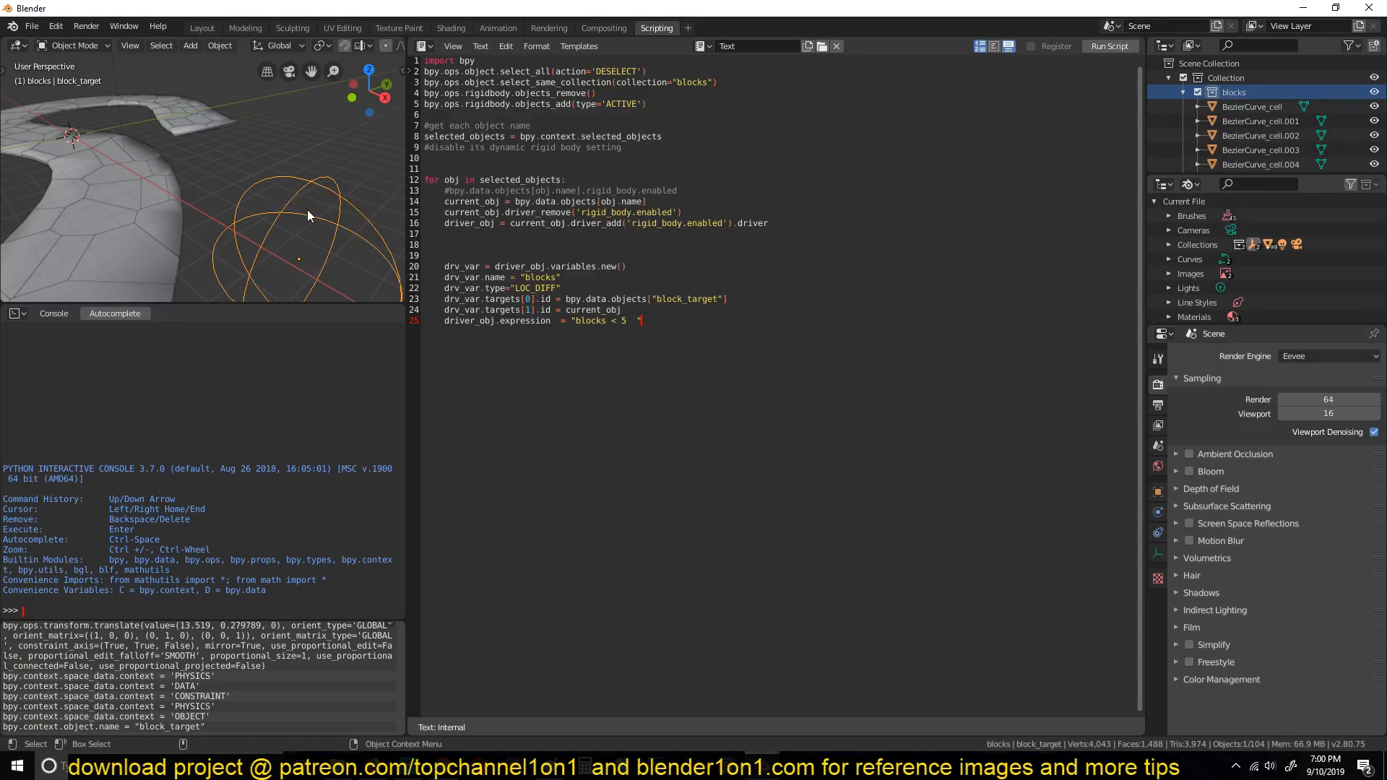
pyautogui.press('m')
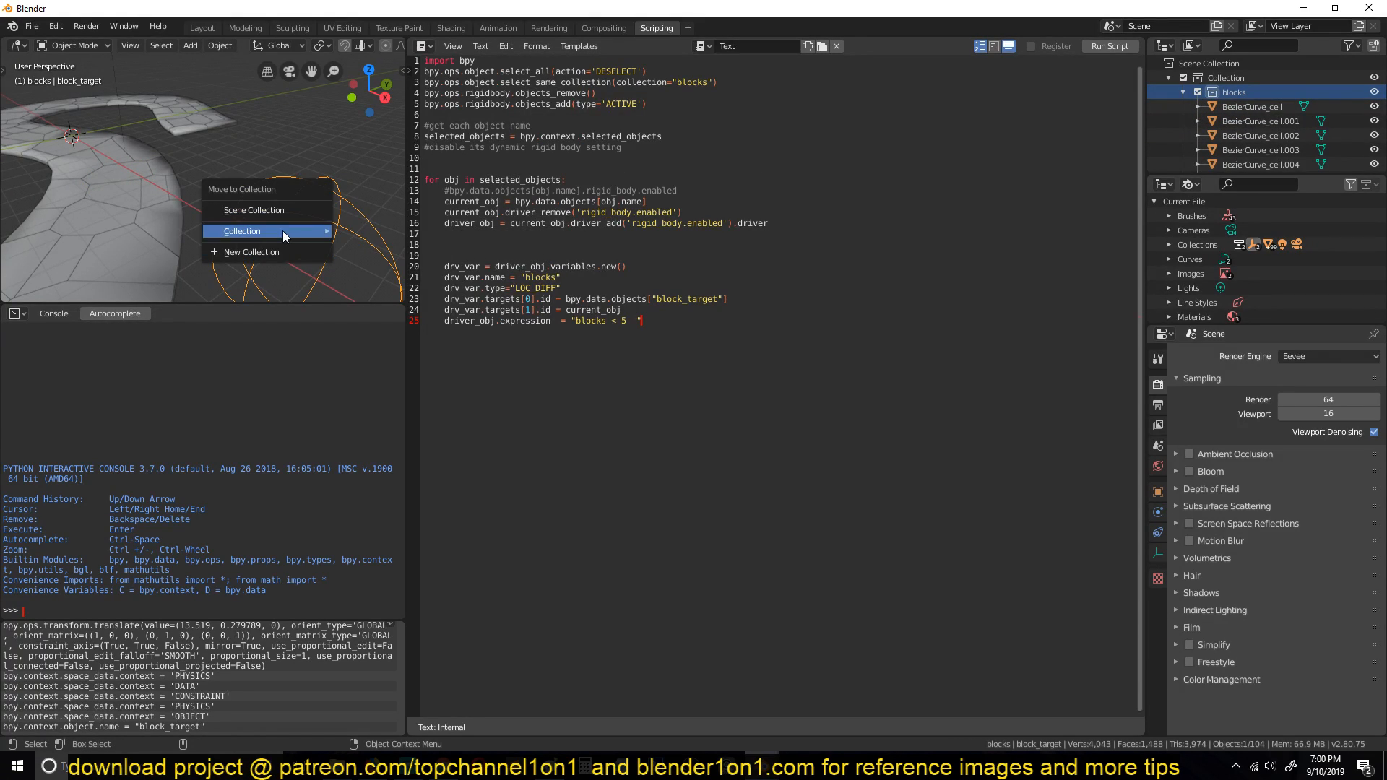
pyautogui.moveTo(284, 231)
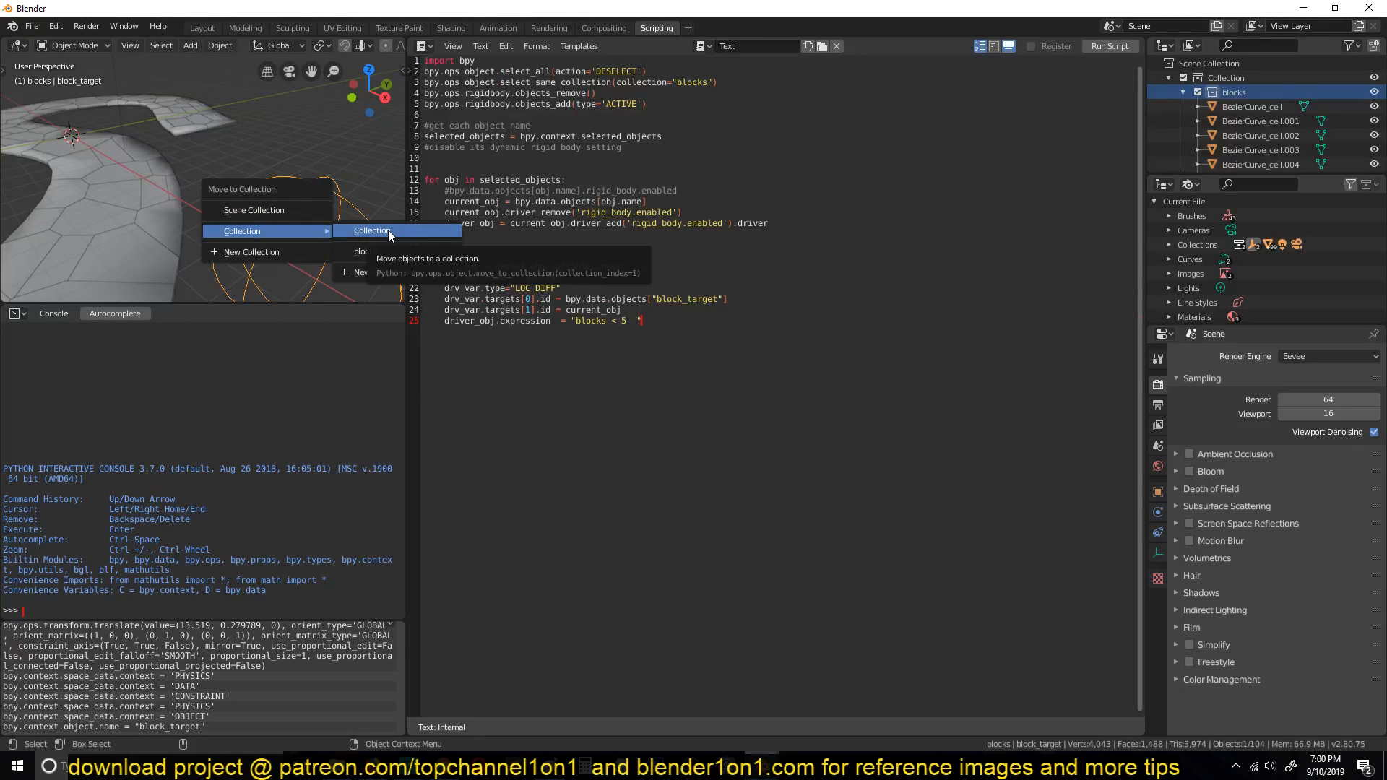
pyautogui.click(388, 230)
pyautogui.scroll(-20, 1226, 124)
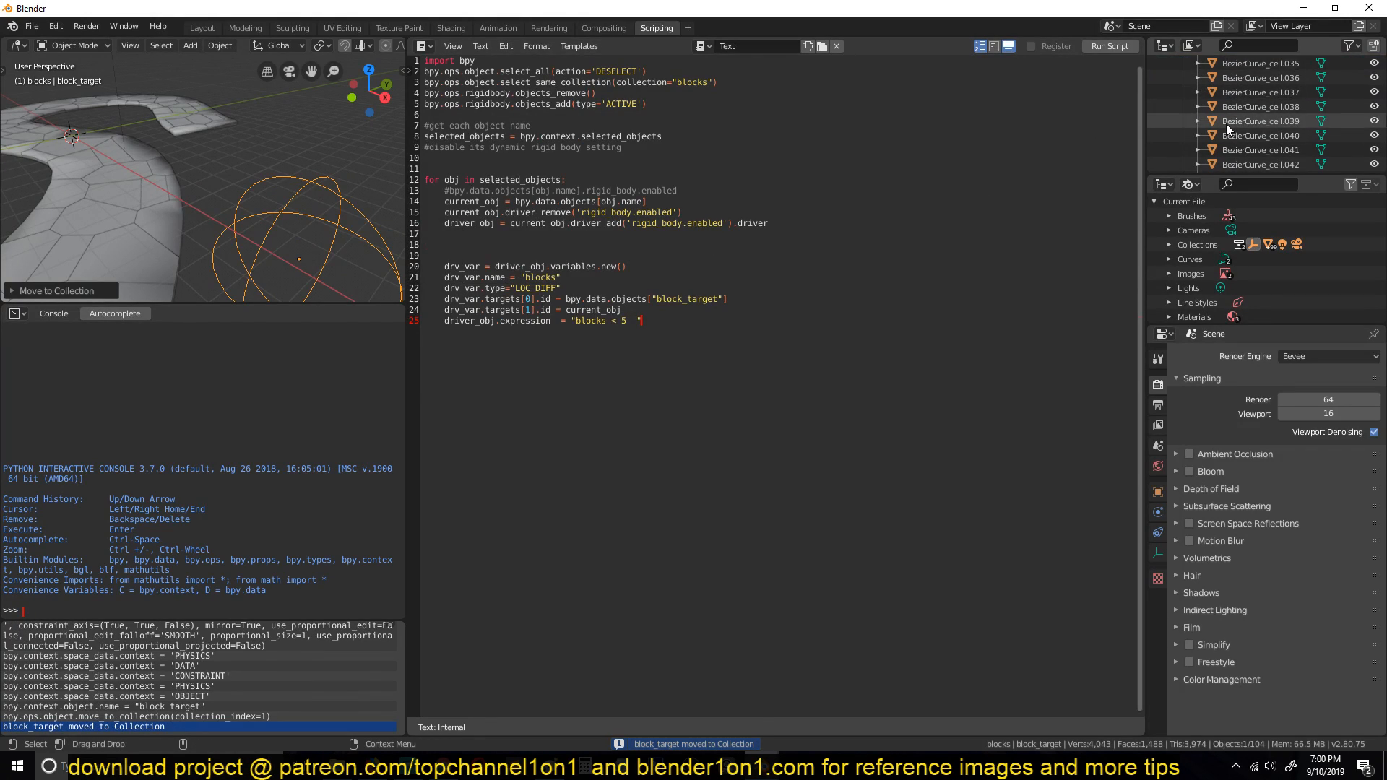
pyautogui.scroll(-5, 1225, 124)
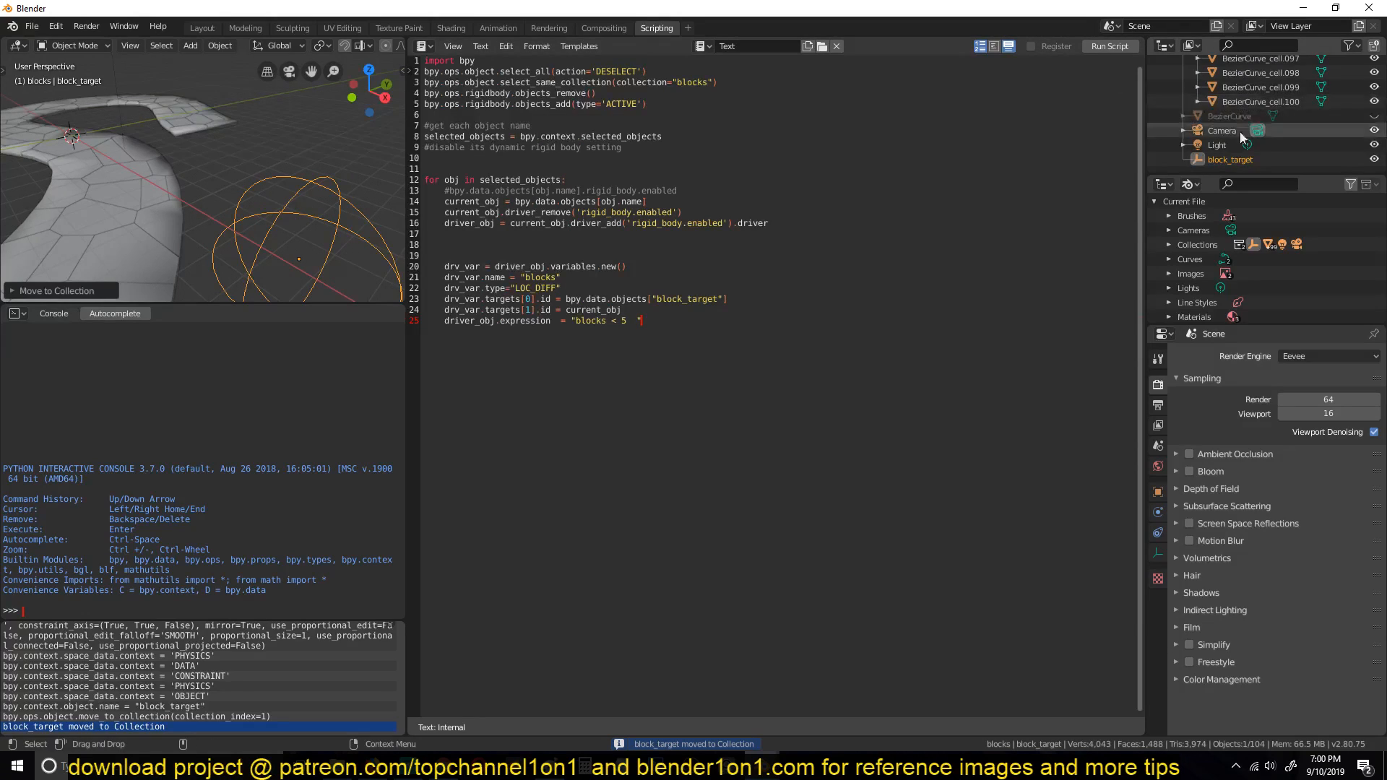
pyautogui.scroll(-4, 119, 217)
# - Check the blocks collection's members by selecting everything grouped by collection with one path cell, and clear the selection
pyautogui.moveTo(116, 171); pyautogui.dragTo(233, 146, button='middle')
pyautogui.hotkey('alt', 'a')
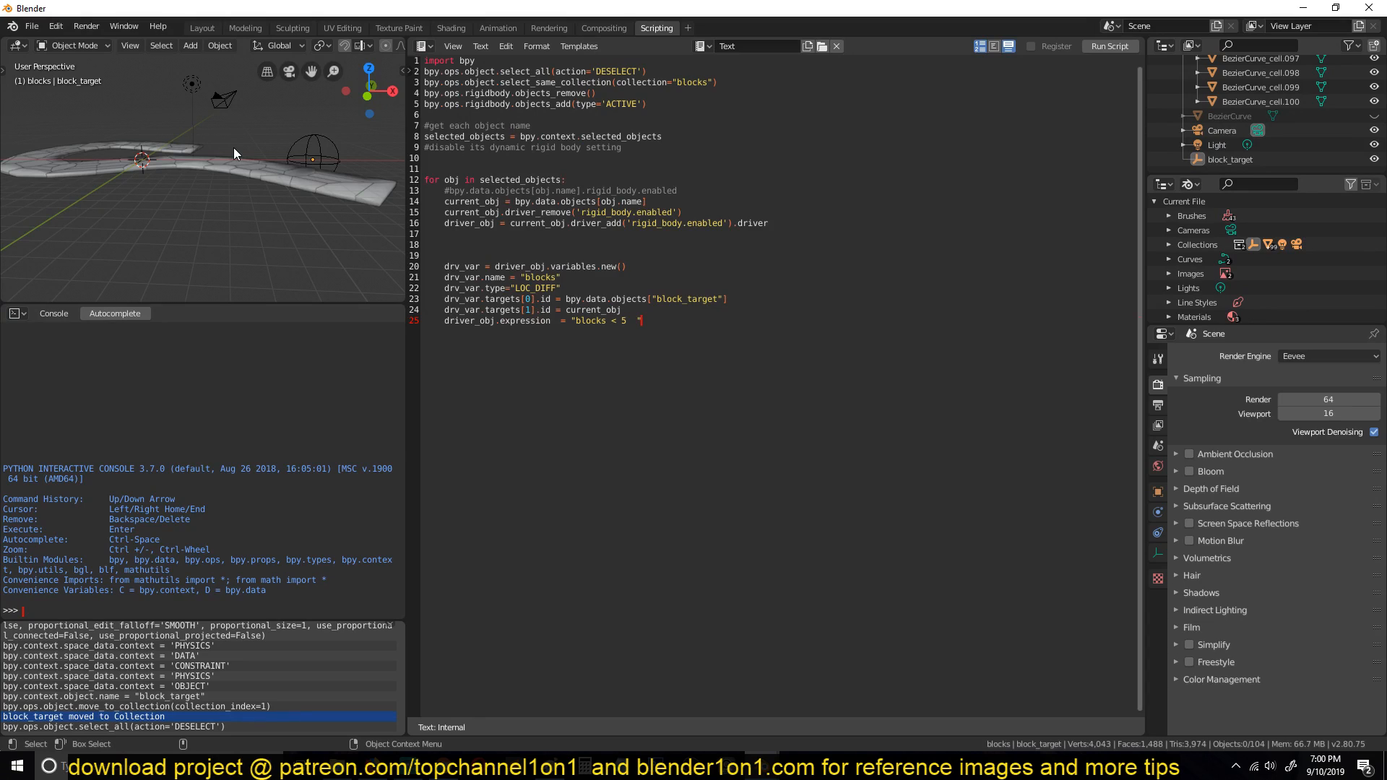
pyautogui.click(265, 172)
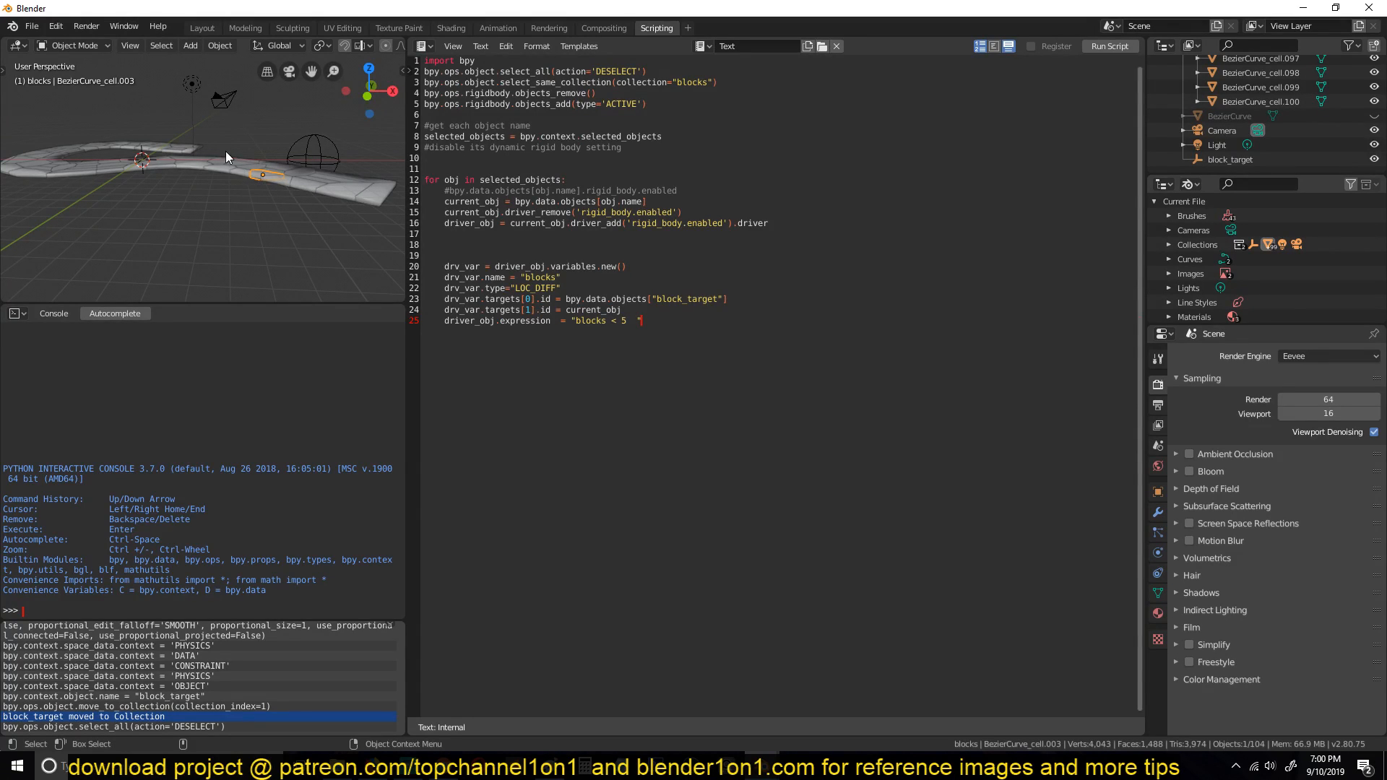
pyautogui.hotkey('shift', 'g')
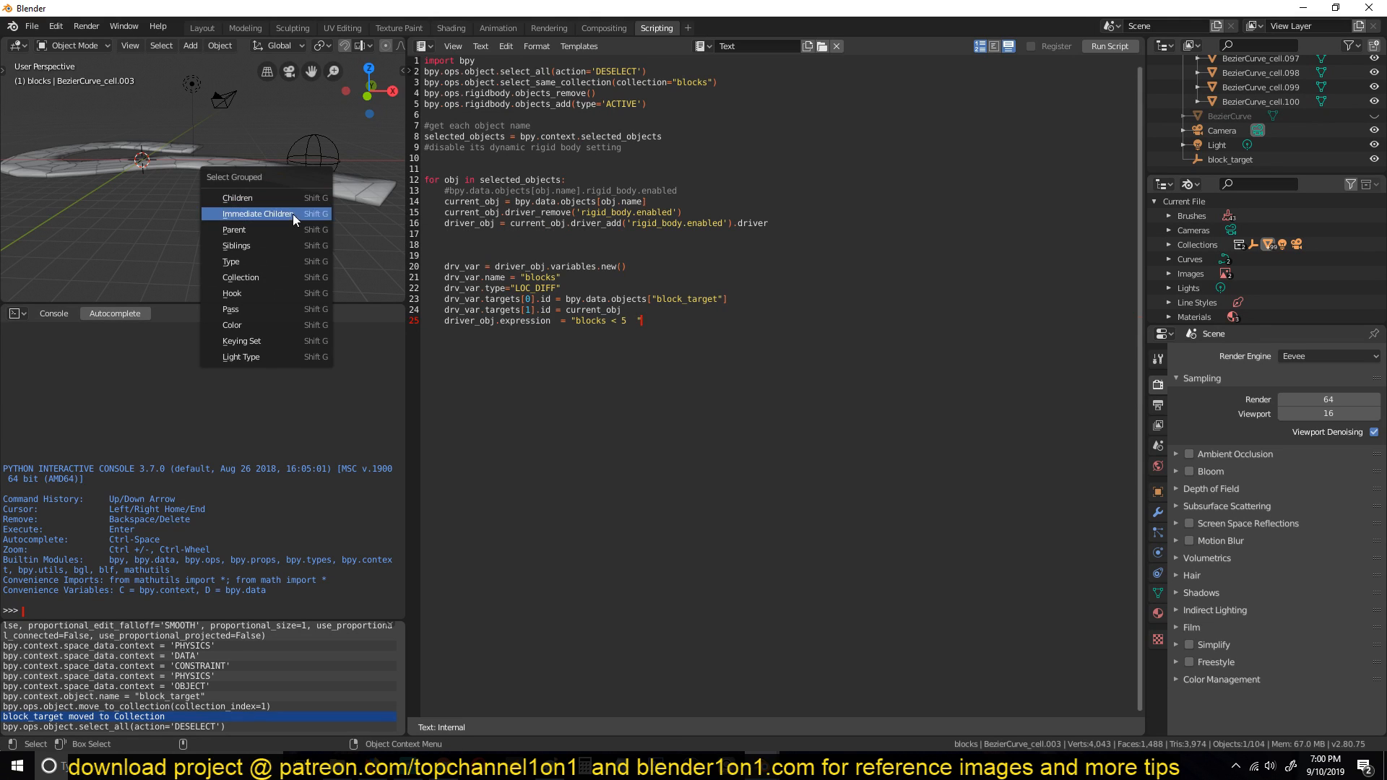
pyautogui.click(270, 276)
pyautogui.moveTo(270, 276); pyautogui.dragTo(142, 188, button='middle')
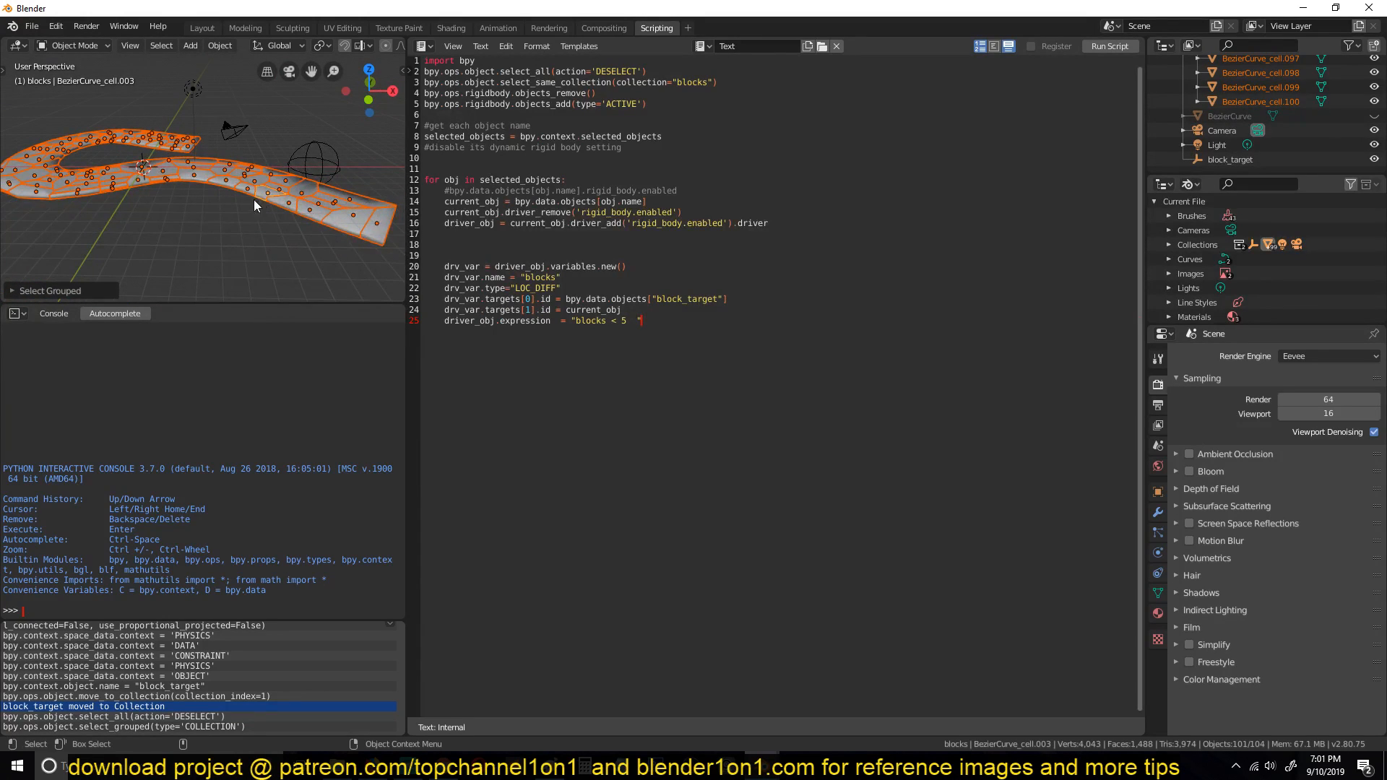
pyautogui.hotkey('alt', 'a')
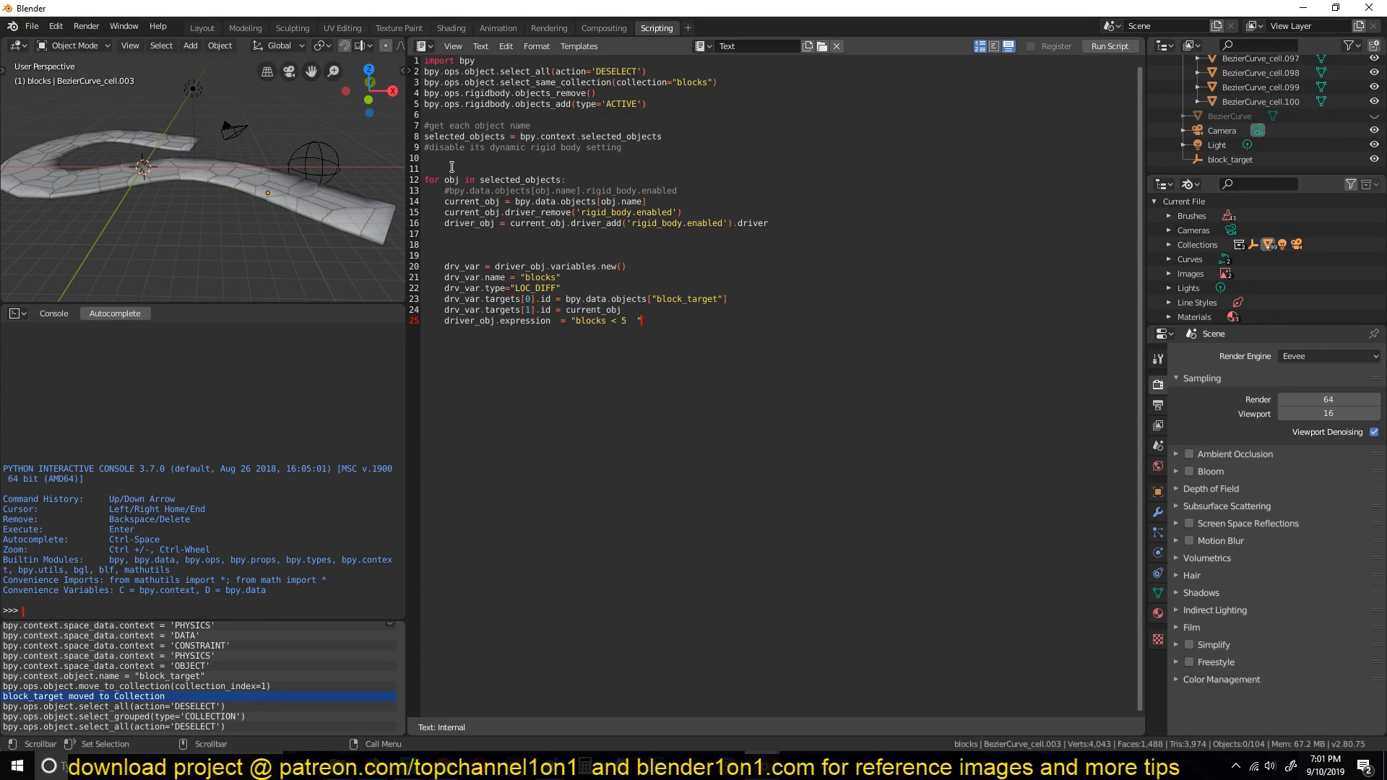
# - Run the script to add driven active rigid bodies to all blocks cells, and select only the block_target empty
pyautogui.click(1113, 46)
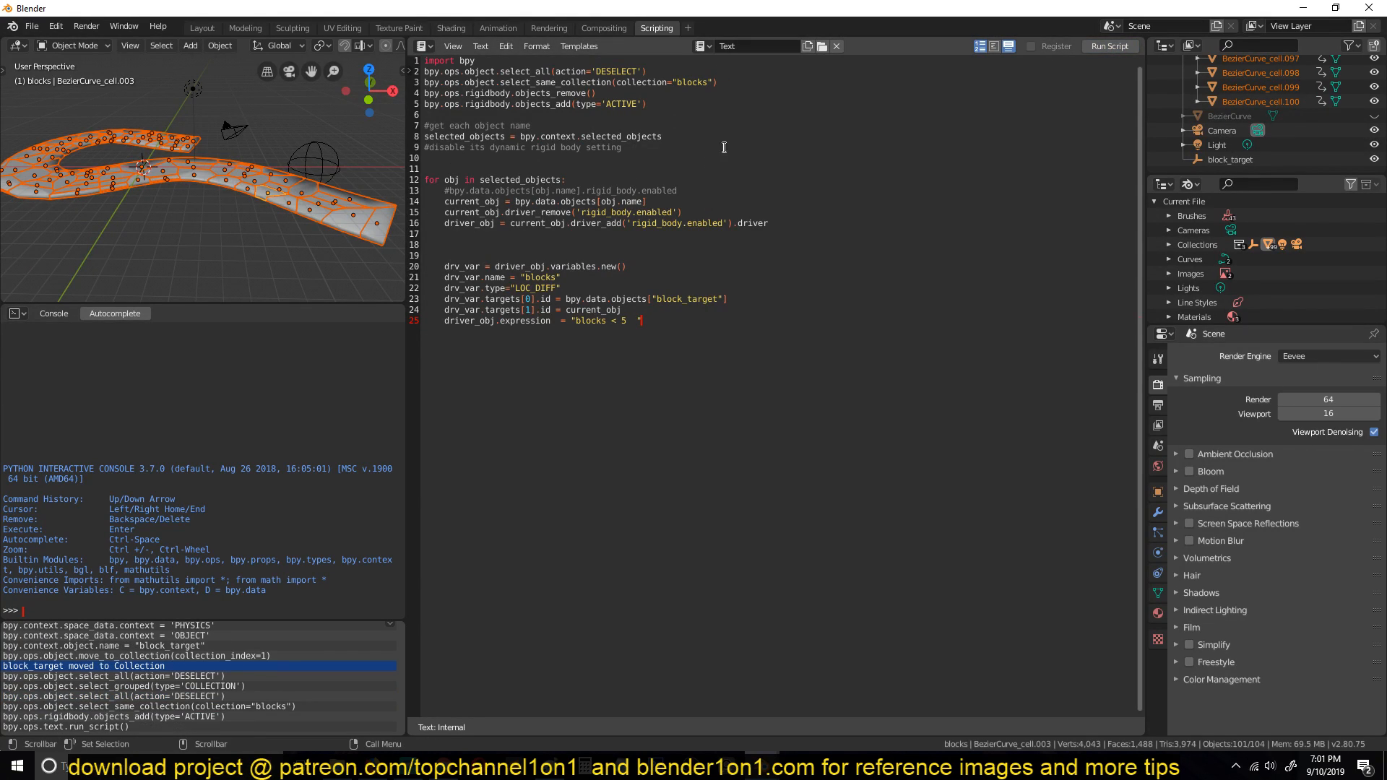
pyautogui.moveTo(239, 188); pyautogui.dragTo(130, 119, button='middle')
pyautogui.hotkey('alt', 'a')
pyautogui.click(276, 153)
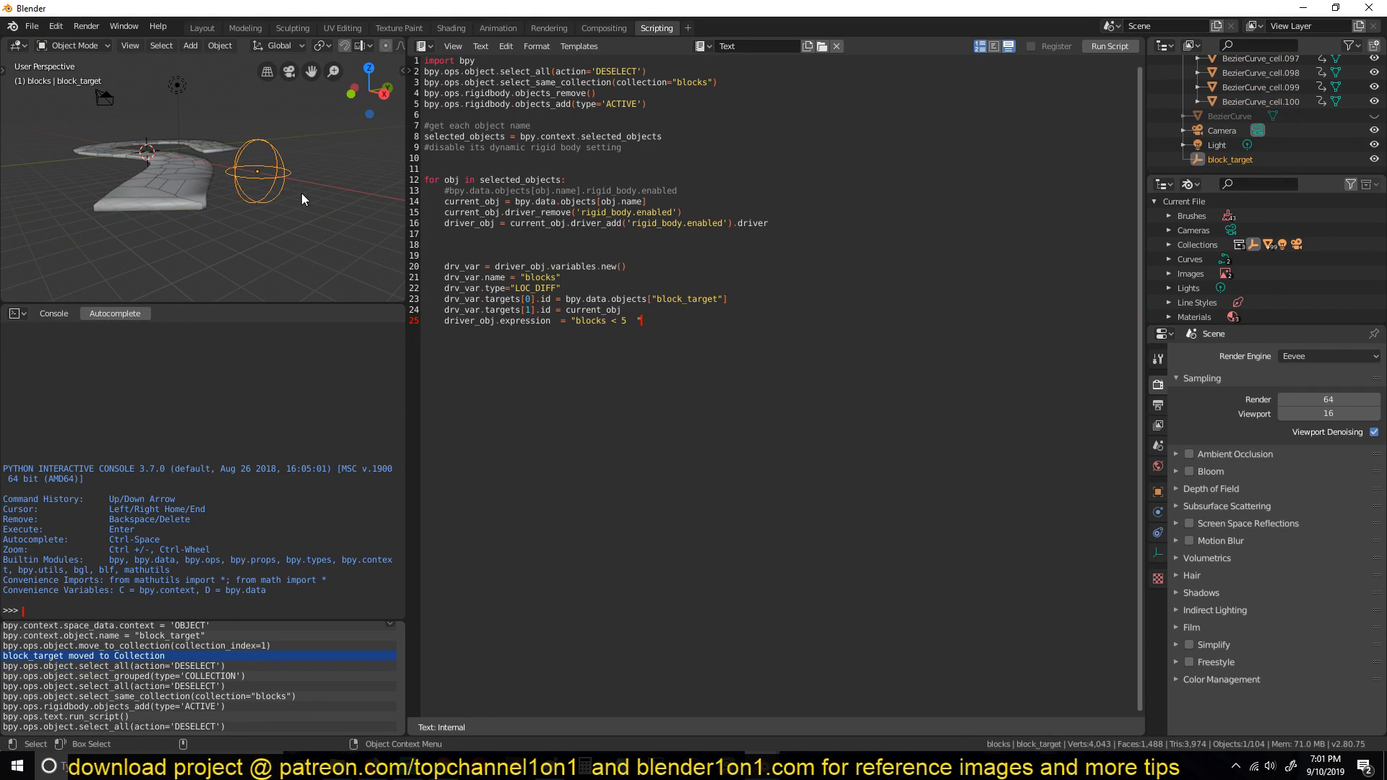
pyautogui.moveTo(301, 192); pyautogui.dragTo(427, 282, button='middle')
# - Open the Layout workspace, enlarge the timeline, and play the animation to test the path's collapse around block_target
pyautogui.click(202, 27)
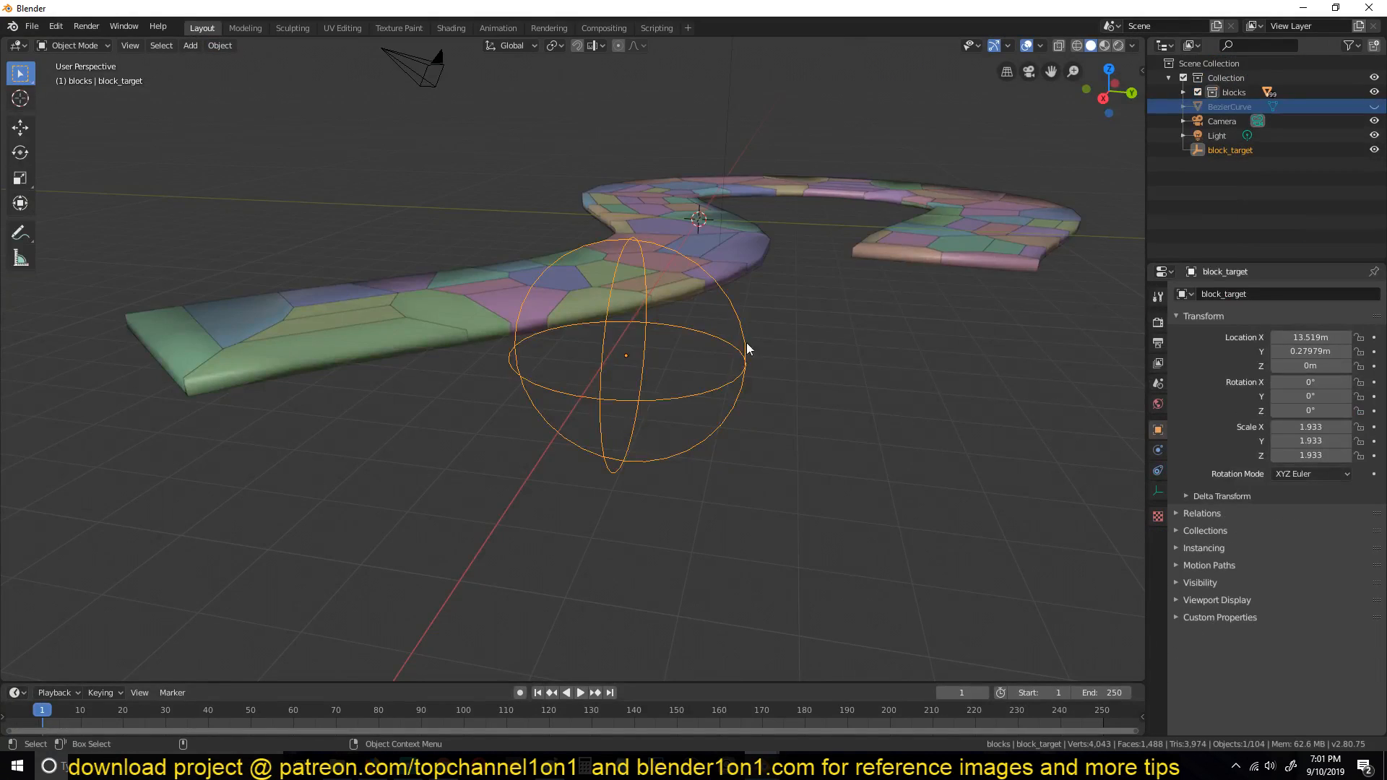
pyautogui.moveTo(683, 682); pyautogui.dragTo(703, 607)
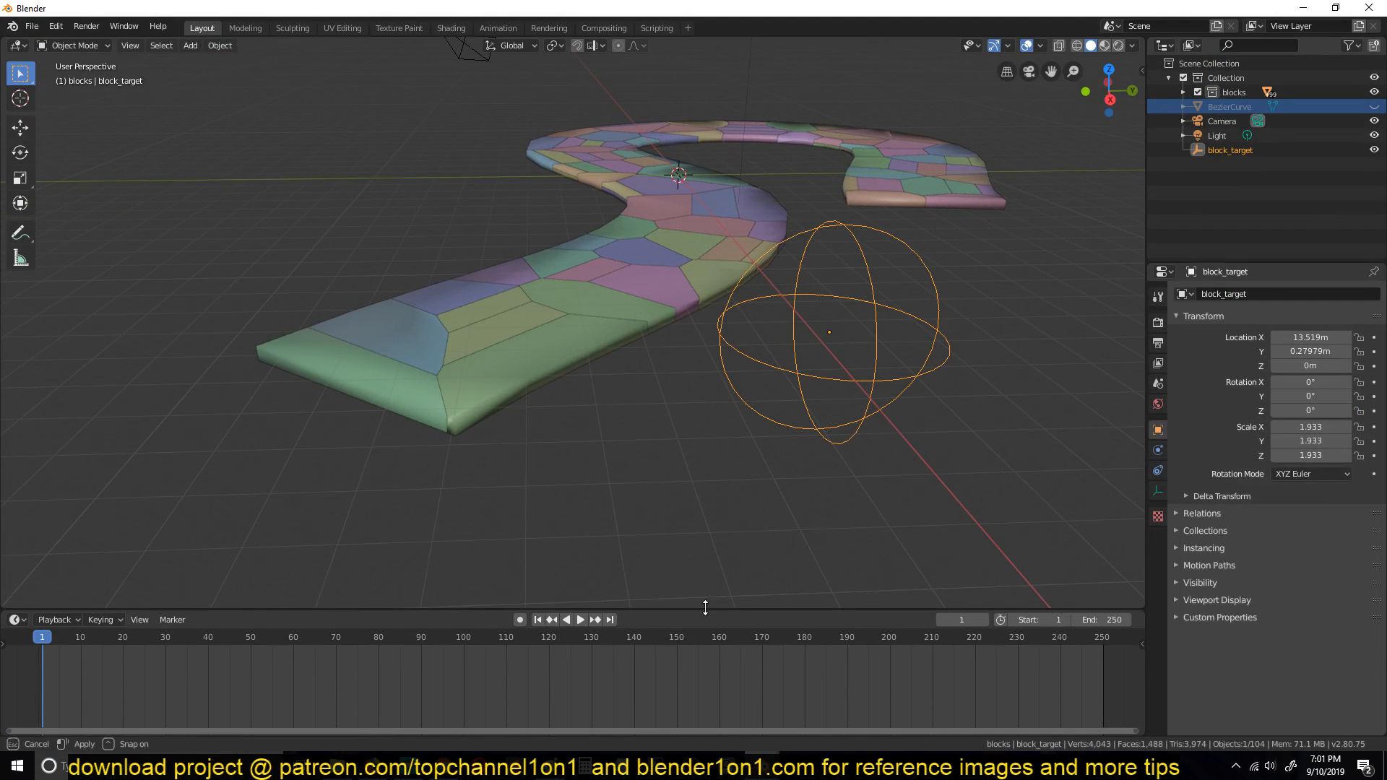
pyautogui.press('space')
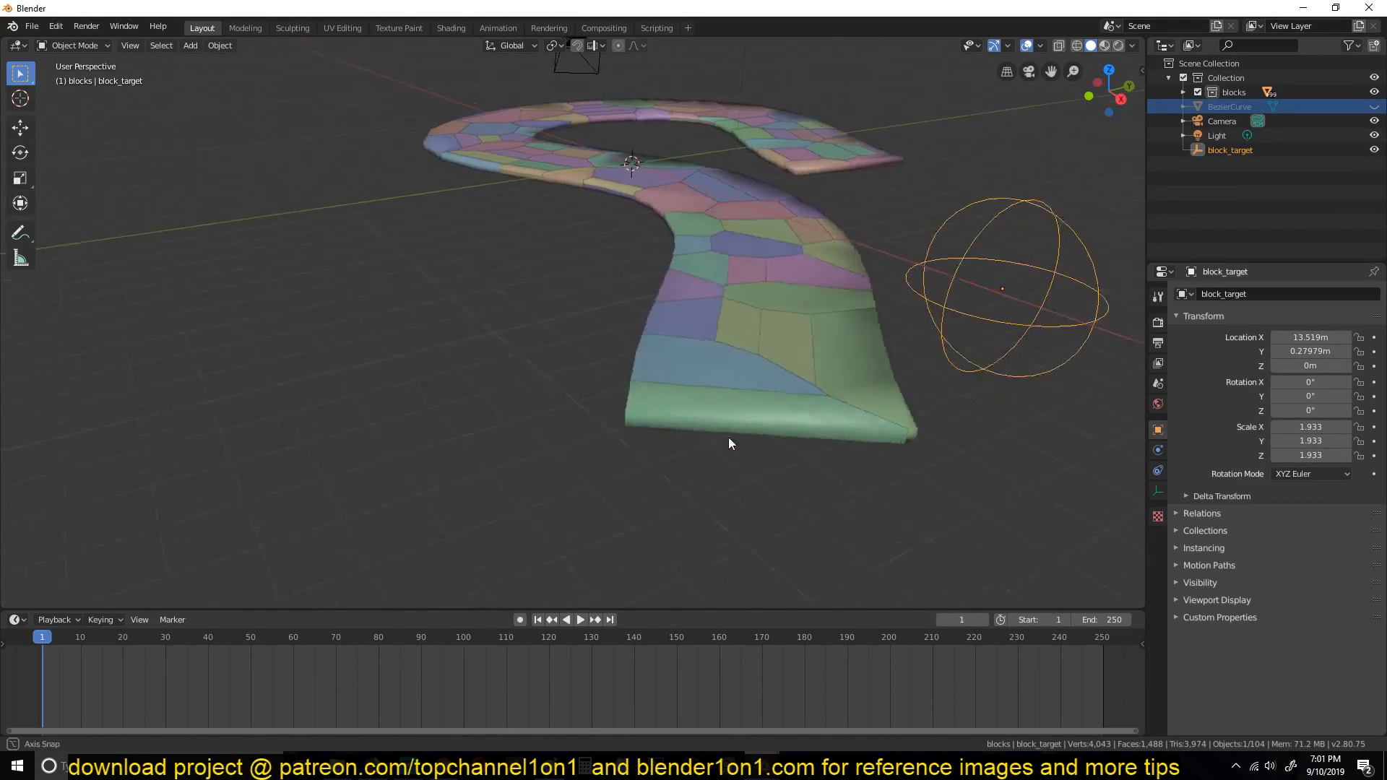
pyautogui.hotkey('ctrl', 's')
pyautogui.click(1317, 81)
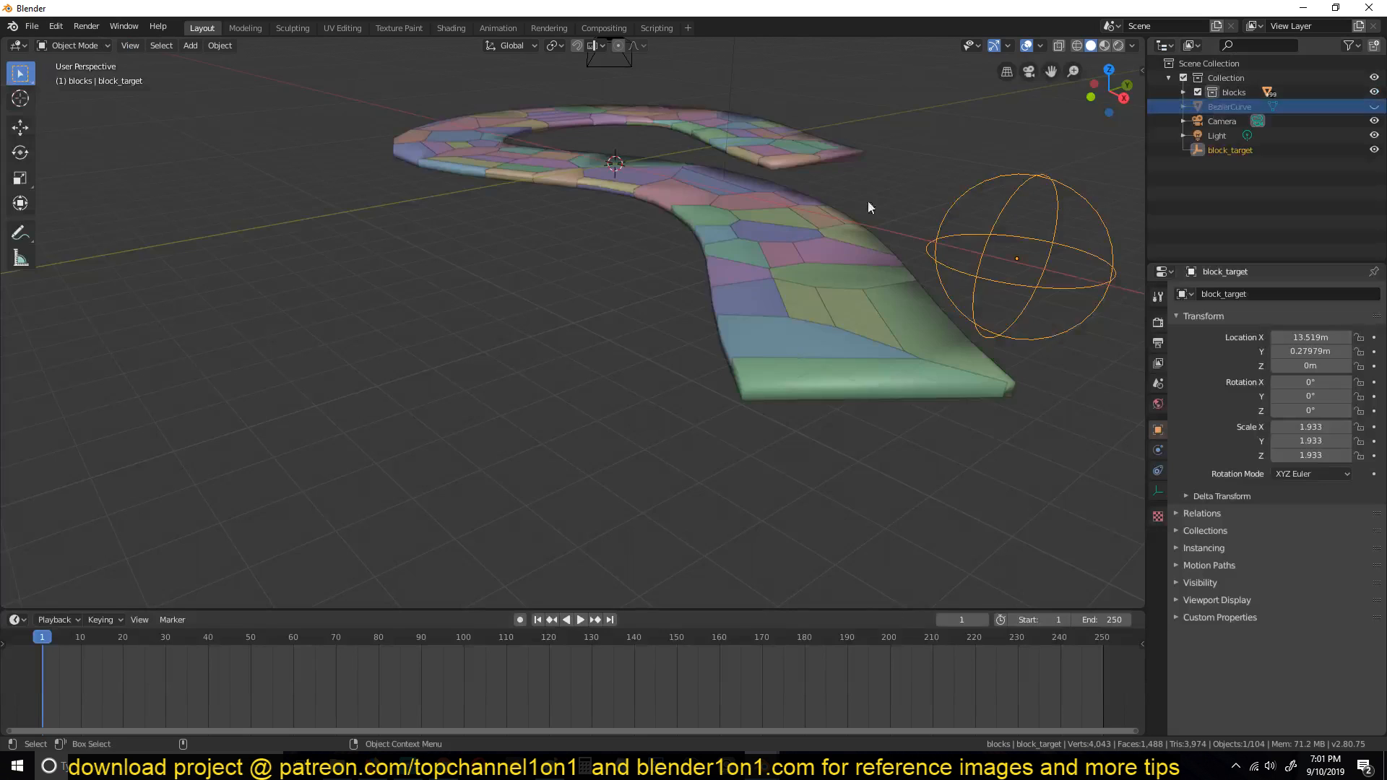
pyautogui.moveTo(892, 190); pyautogui.dragTo(768, 314, button='middle')
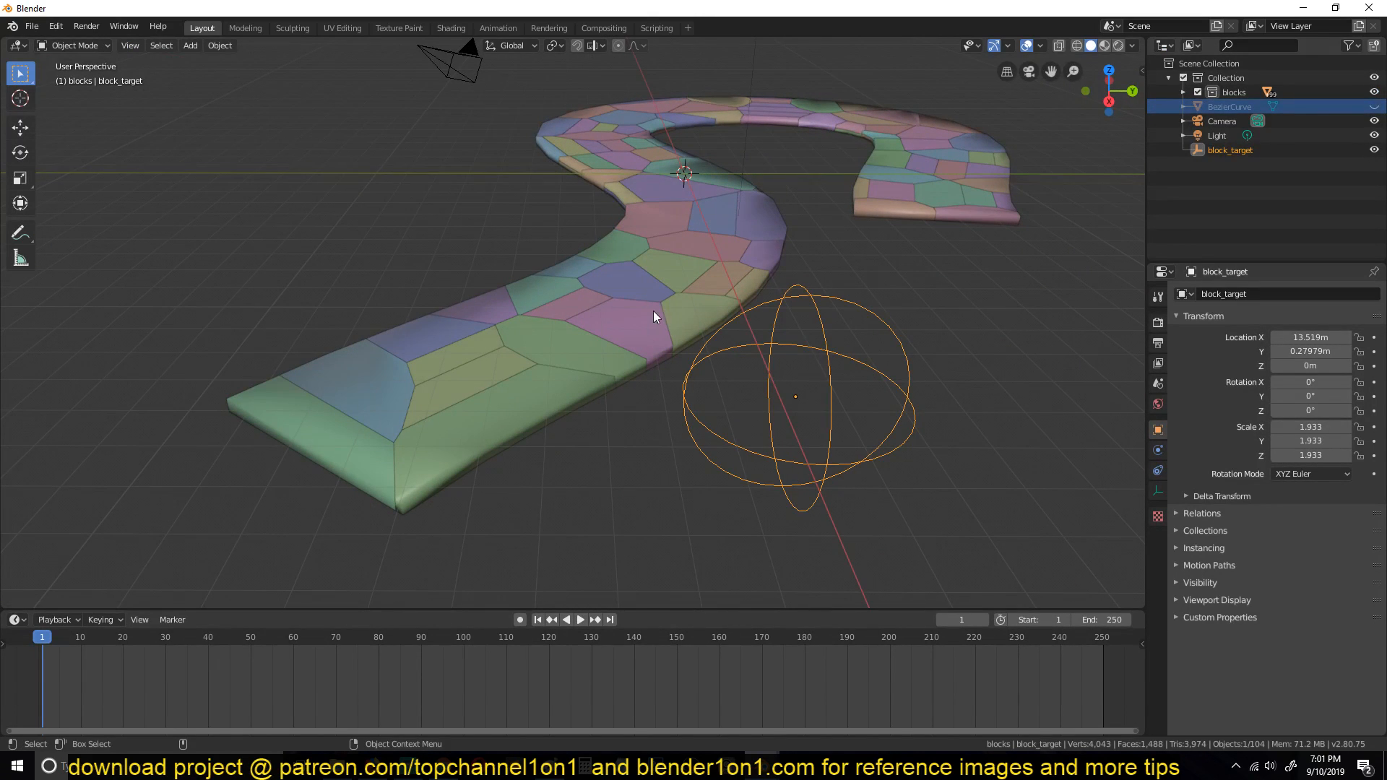
pyautogui.press('space')
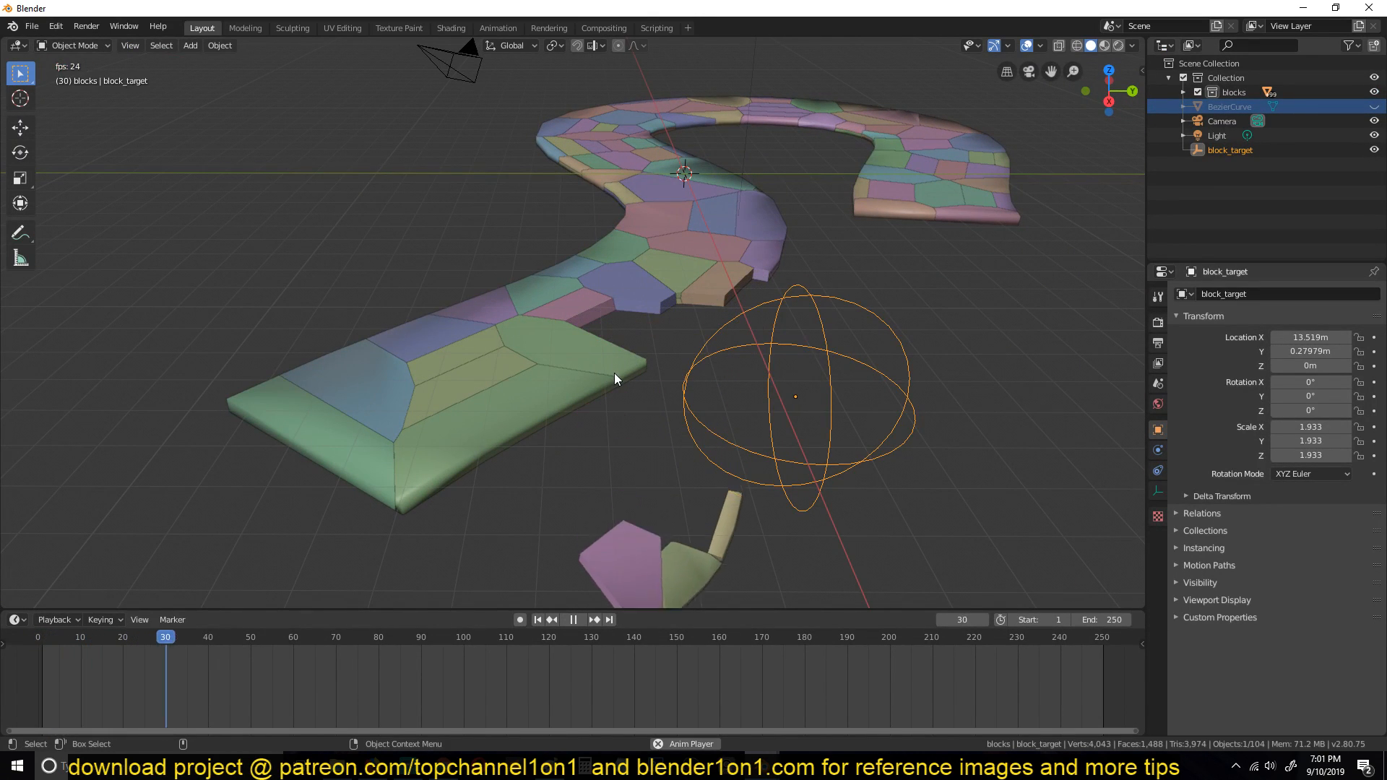
# - Stop playback and move block_target over the middle of the path, to about X -0.33 m, Y -1.72 m
pyautogui.press('Escape')
pyautogui.scroll(-5, 739, 352)
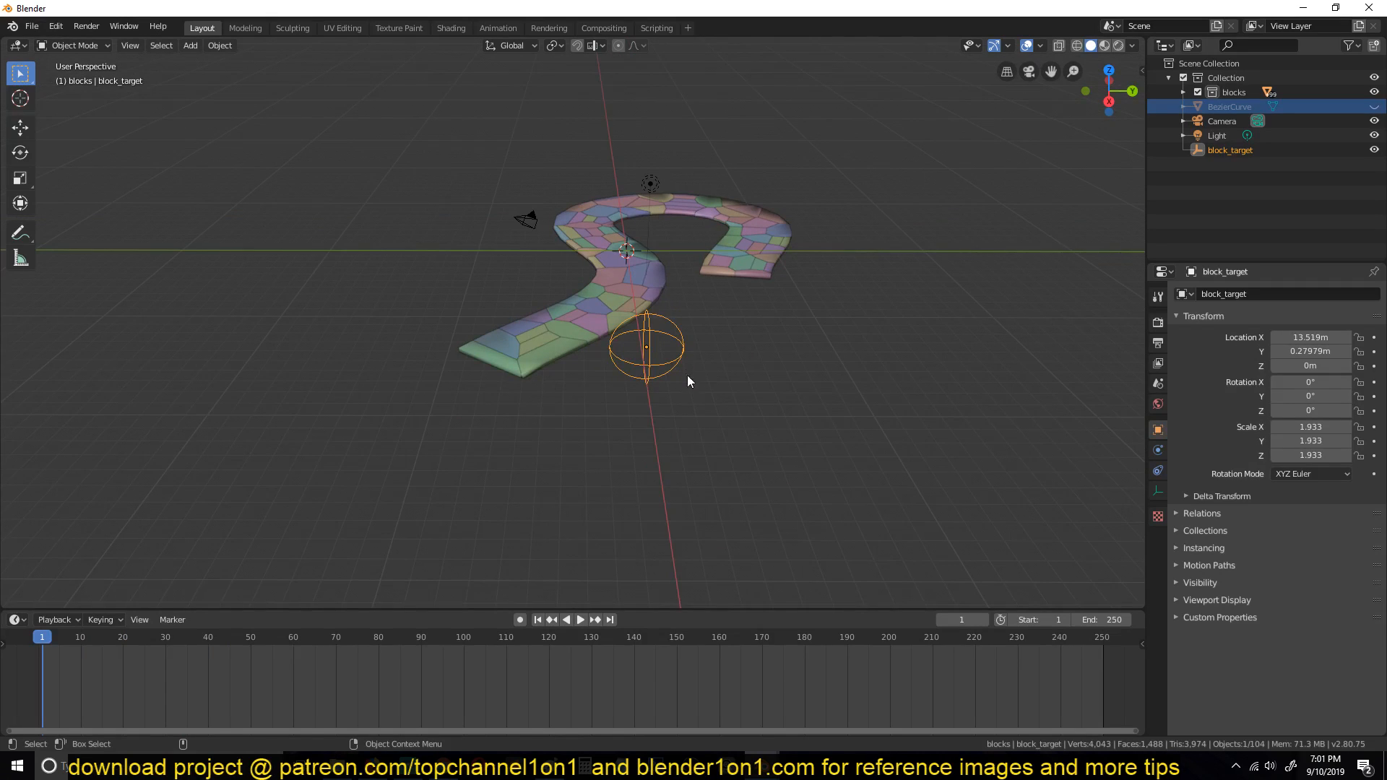
pyautogui.moveTo(687, 371); pyautogui.dragTo(709, 428, button='middle')
pyautogui.press('g')
pyautogui.rightClick(641, 332)
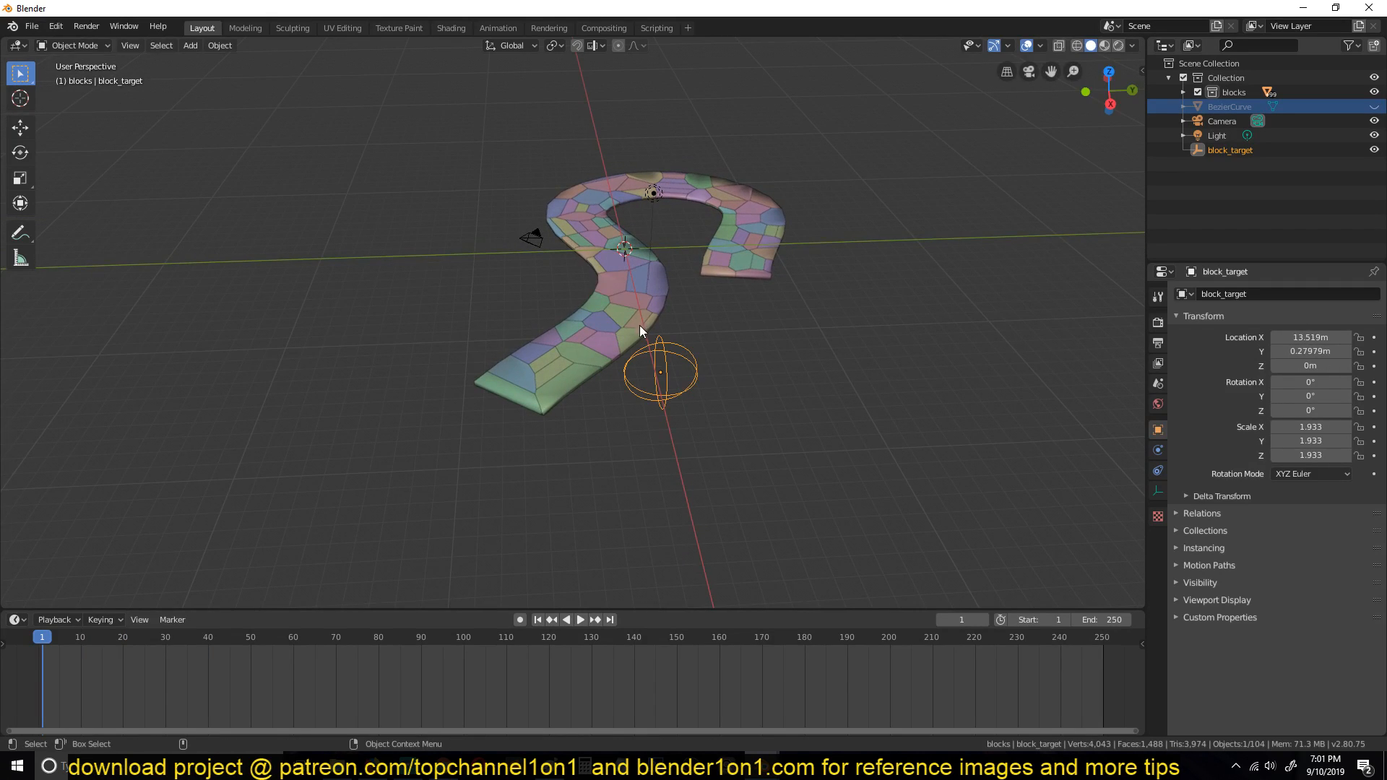
pyautogui.press('KP_7')
pyautogui.press('g')
pyautogui.click(561, 279)
pyautogui.moveTo(561, 279); pyautogui.dragTo(523, 190, button='middle')
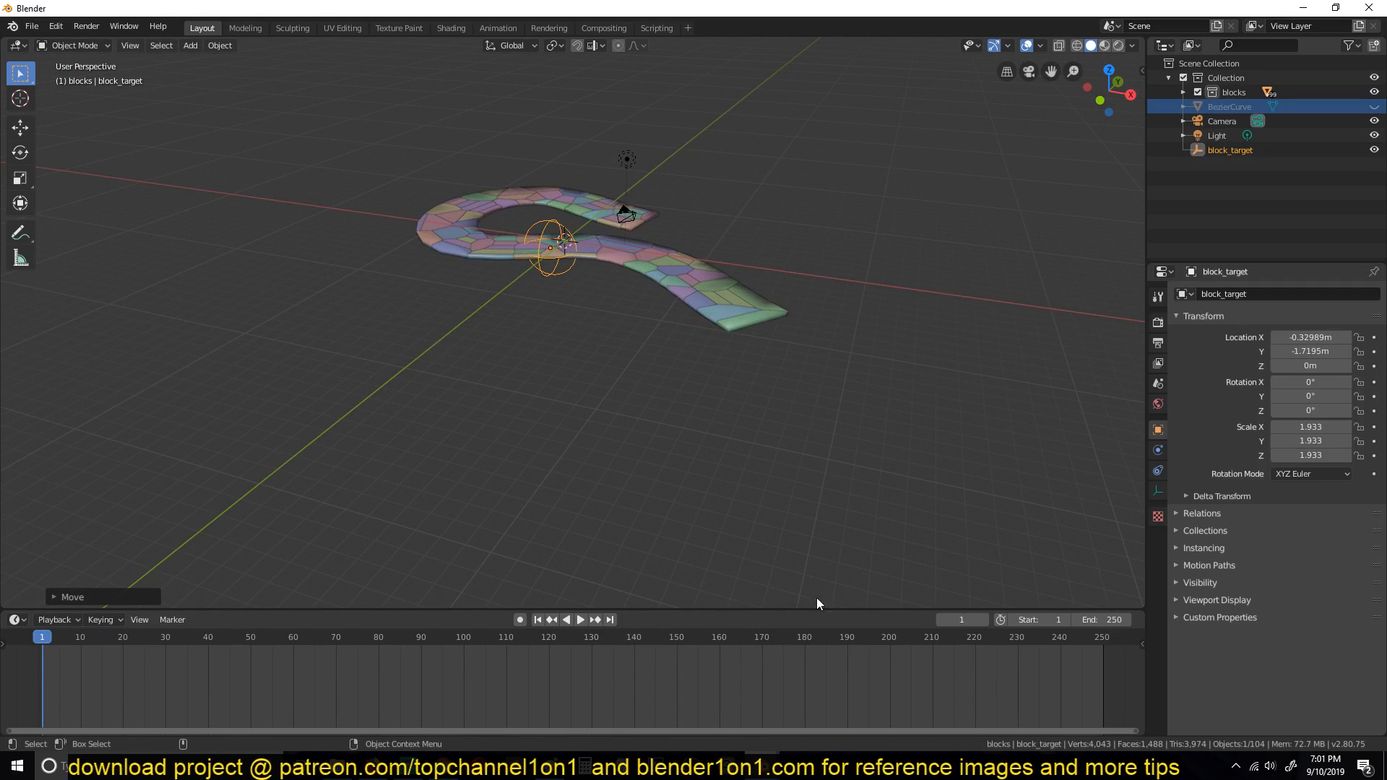
# - Play the animation to test the collapse at block_target's new position, and return to the first frame
pyautogui.click(1076, 677)
pyautogui.press('space')
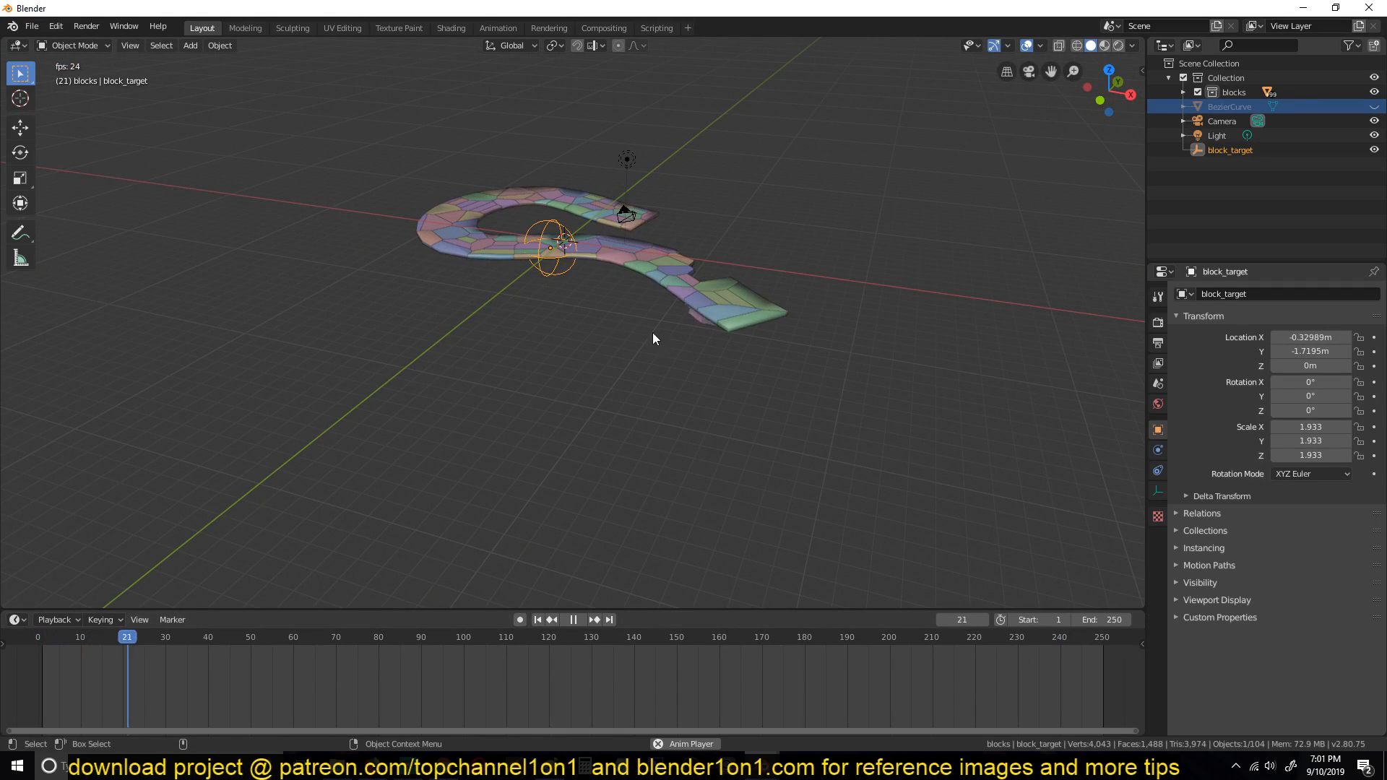
pyautogui.press('Escape')
pyautogui.hotkey('shift', 'Left')
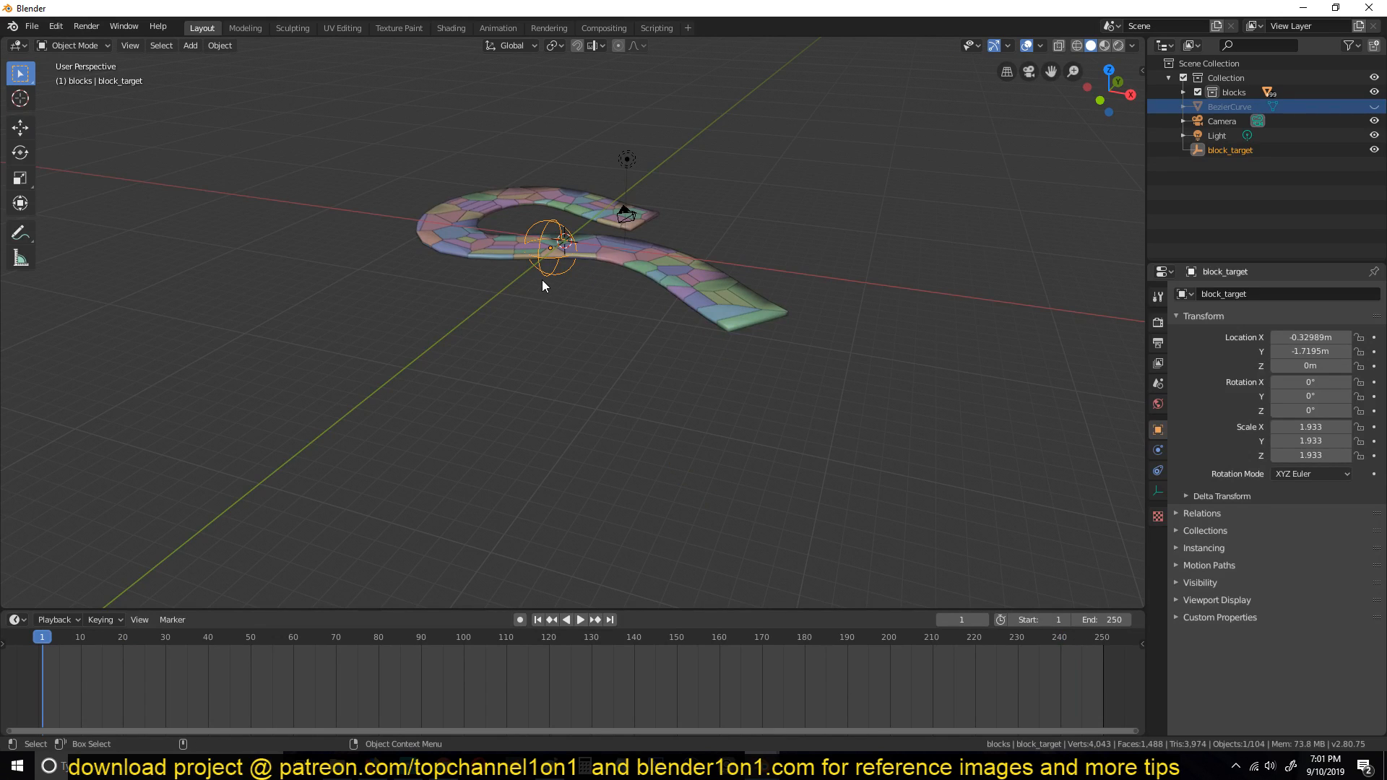
# - Keyframe block_target at frame 1 away from the path, at about X 18.64 m, Y 0.72 m, with auto keying enabled
pyautogui.press('KP_7')
pyautogui.press('g')
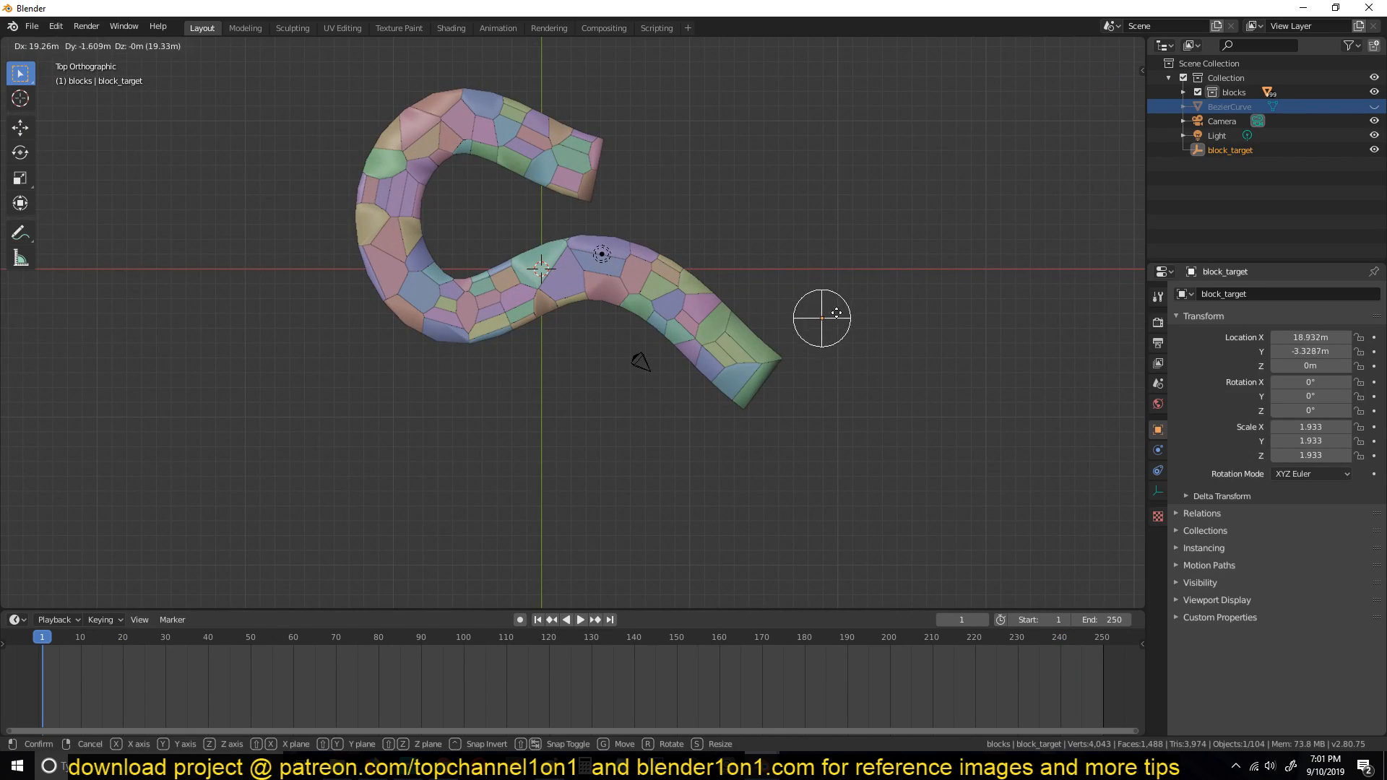
pyautogui.click(823, 267)
pyautogui.moveTo(824, 268); pyautogui.dragTo(597, 198, button='middle')
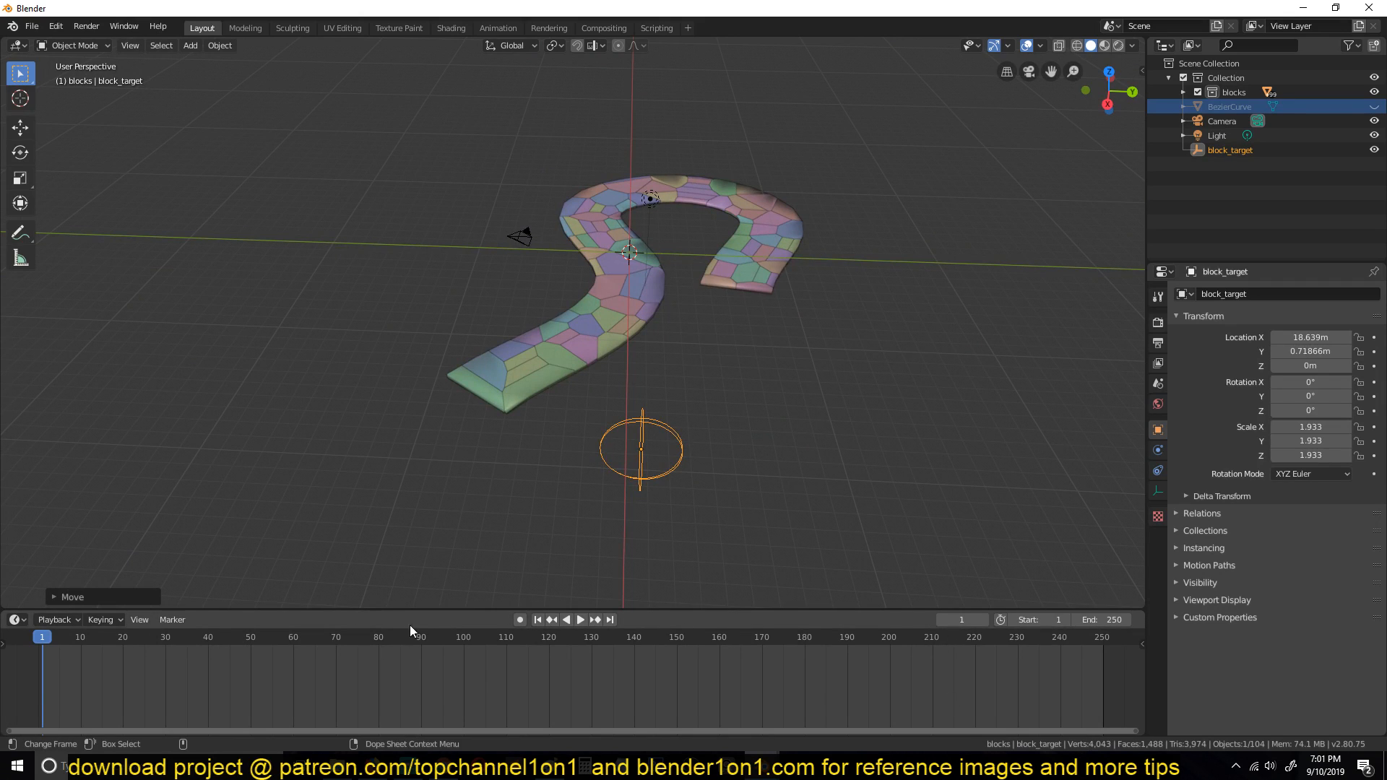
pyautogui.click(520, 619)
pyautogui.press('i')
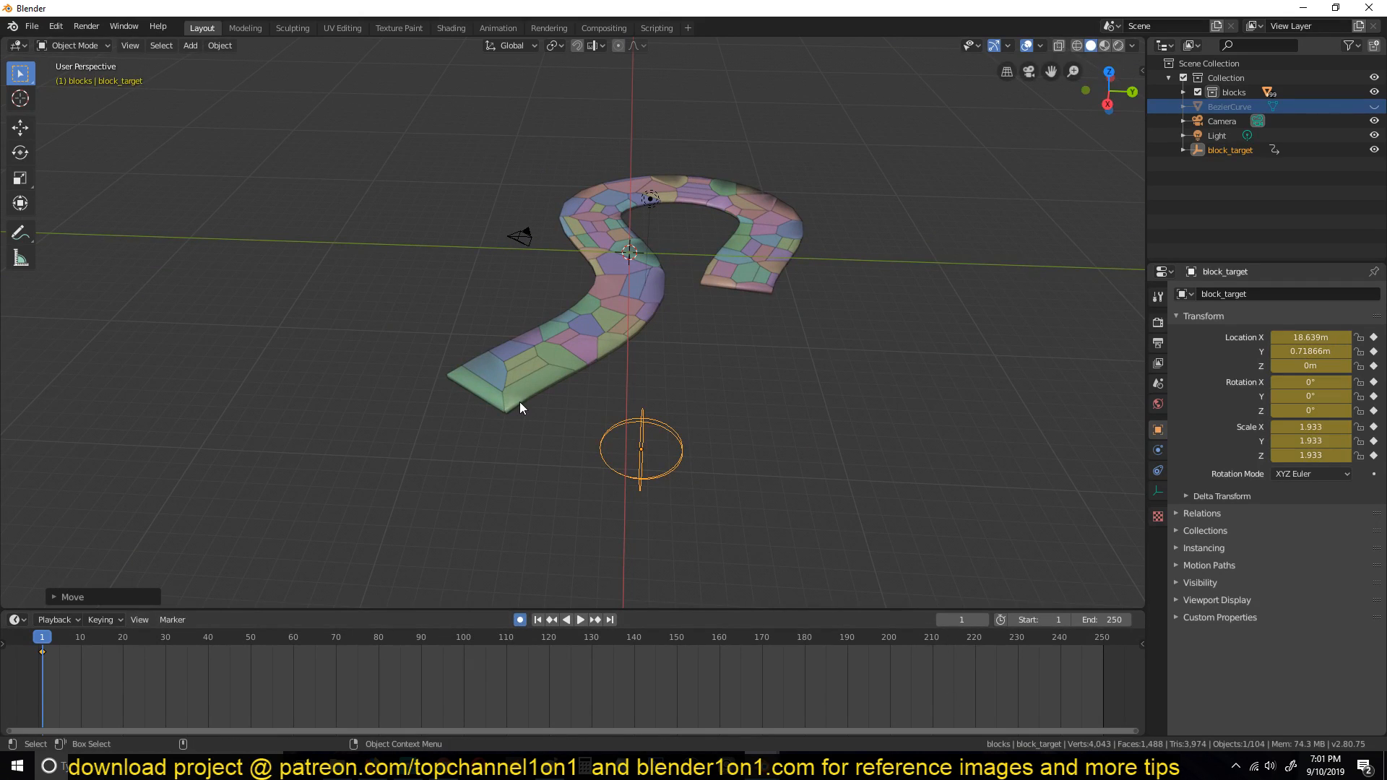
# - At frame 244, move block_target onto the path at about X -1.16 m, Y -1.04 m to keyframe it there
pyautogui.press('KP_5')
pyautogui.press('KP_7')
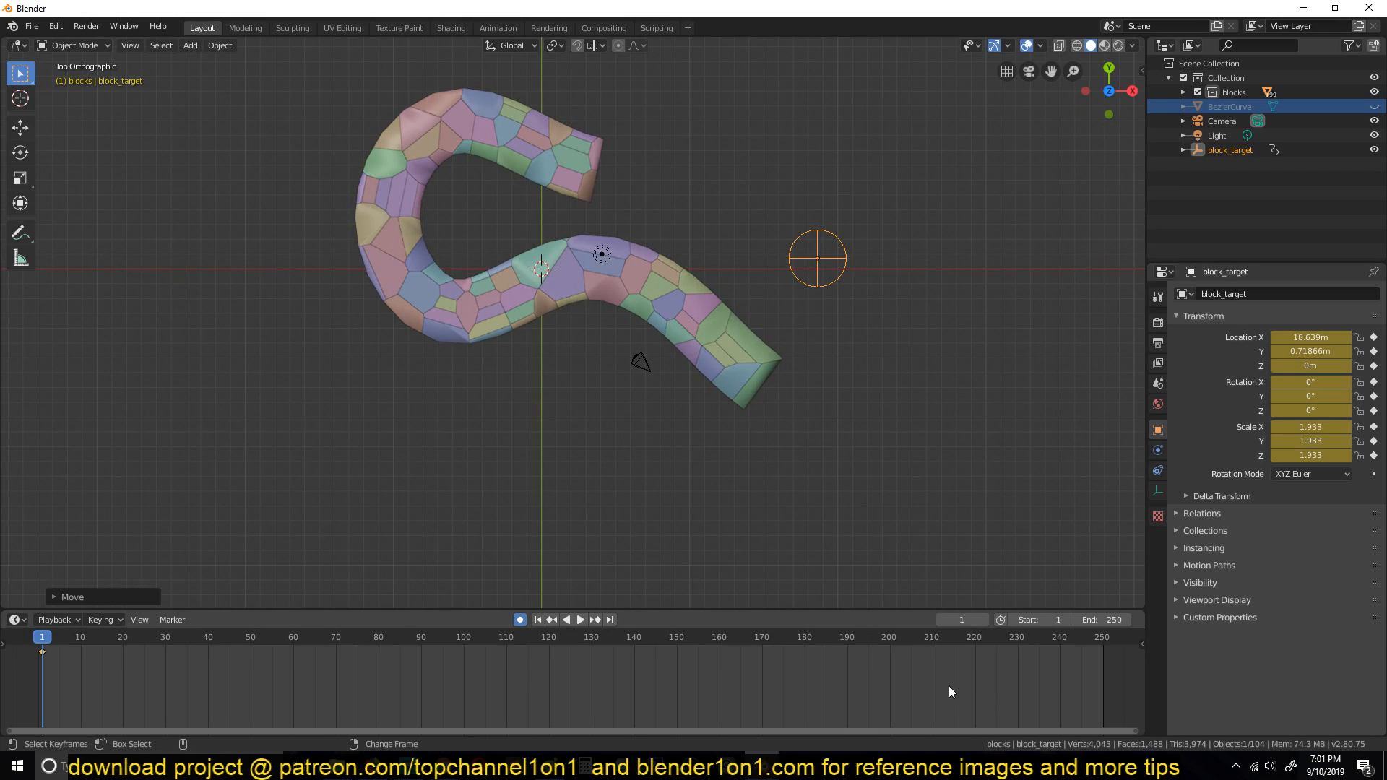
pyautogui.rightClick(1078, 675)
pyautogui.press('g')
pyautogui.click(483, 361)
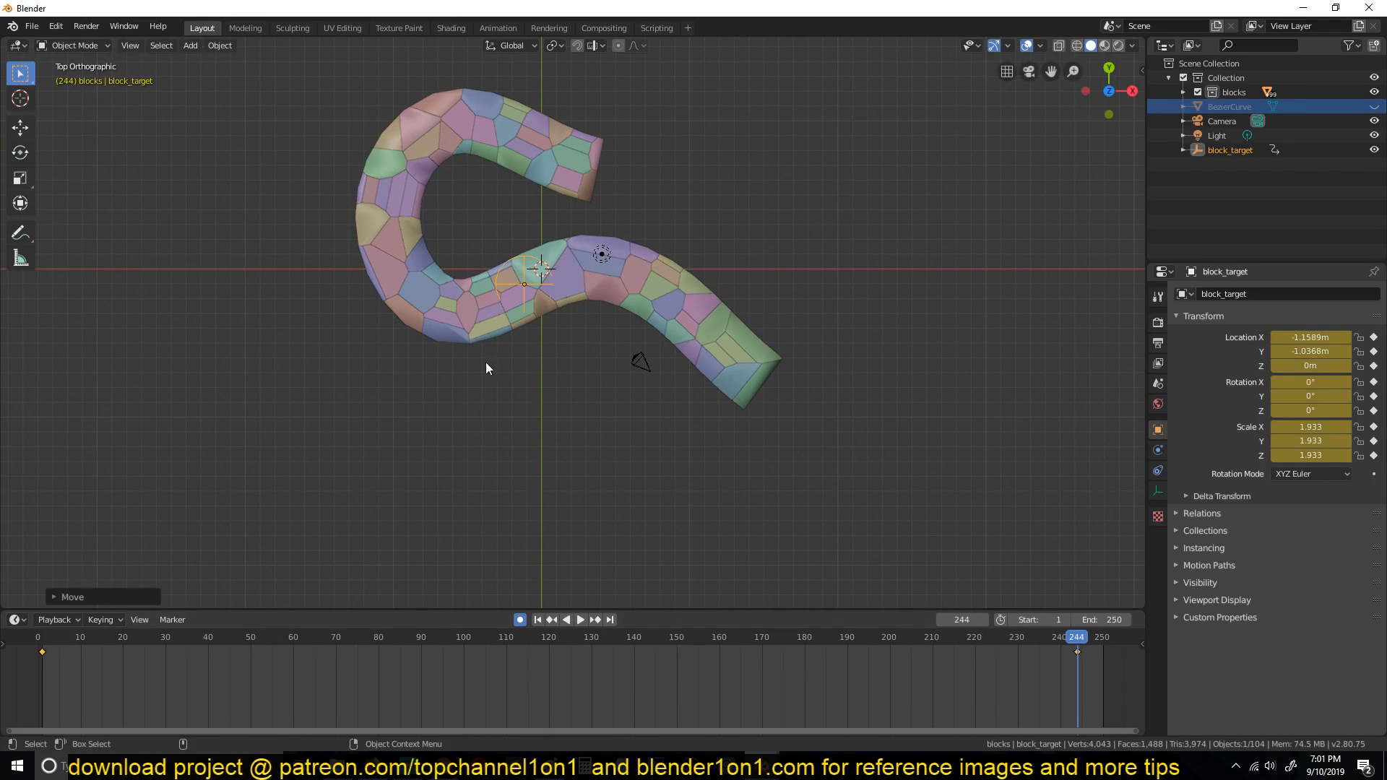
# - Play the animation and watch the path collapse along block_target's keyframed movement
pyautogui.press('space')
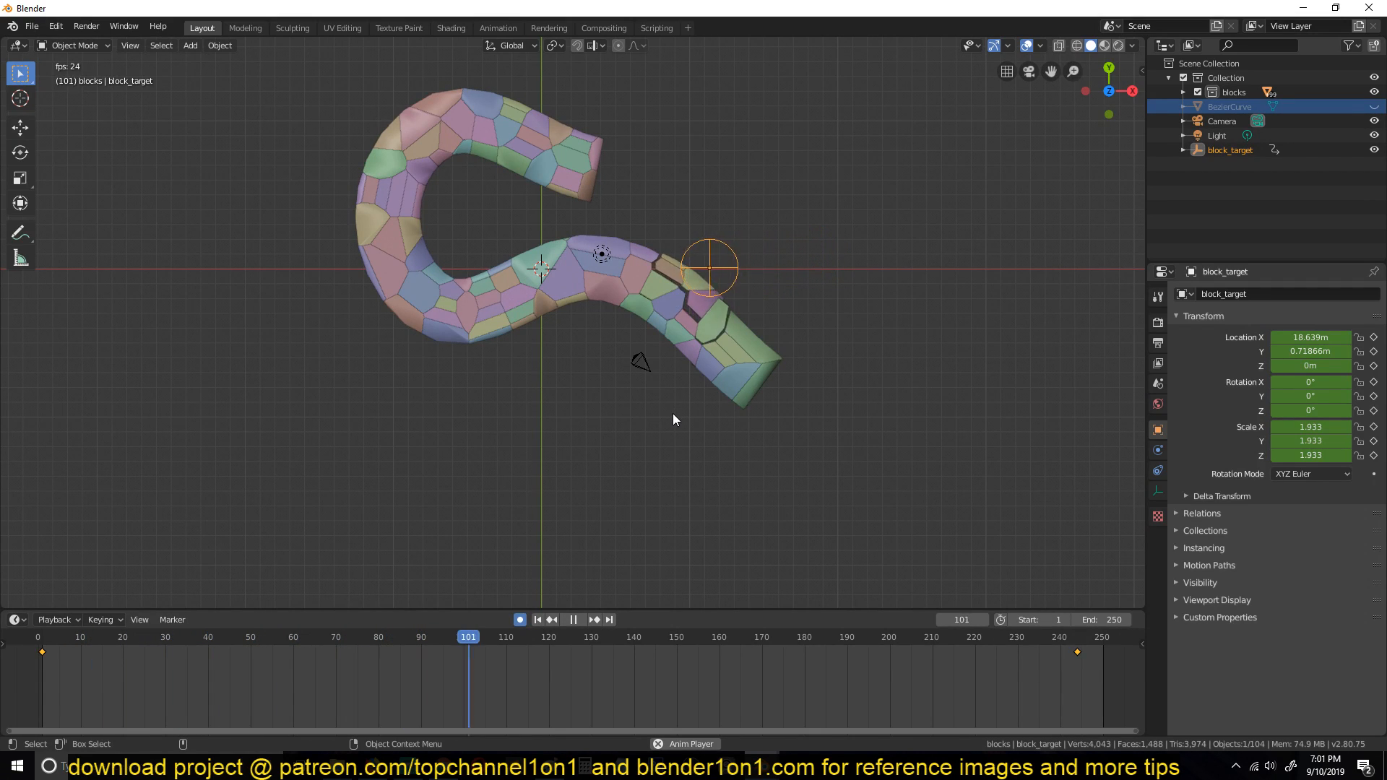
pyautogui.moveTo(671, 417); pyautogui.dragTo(380, 305, button='middle')
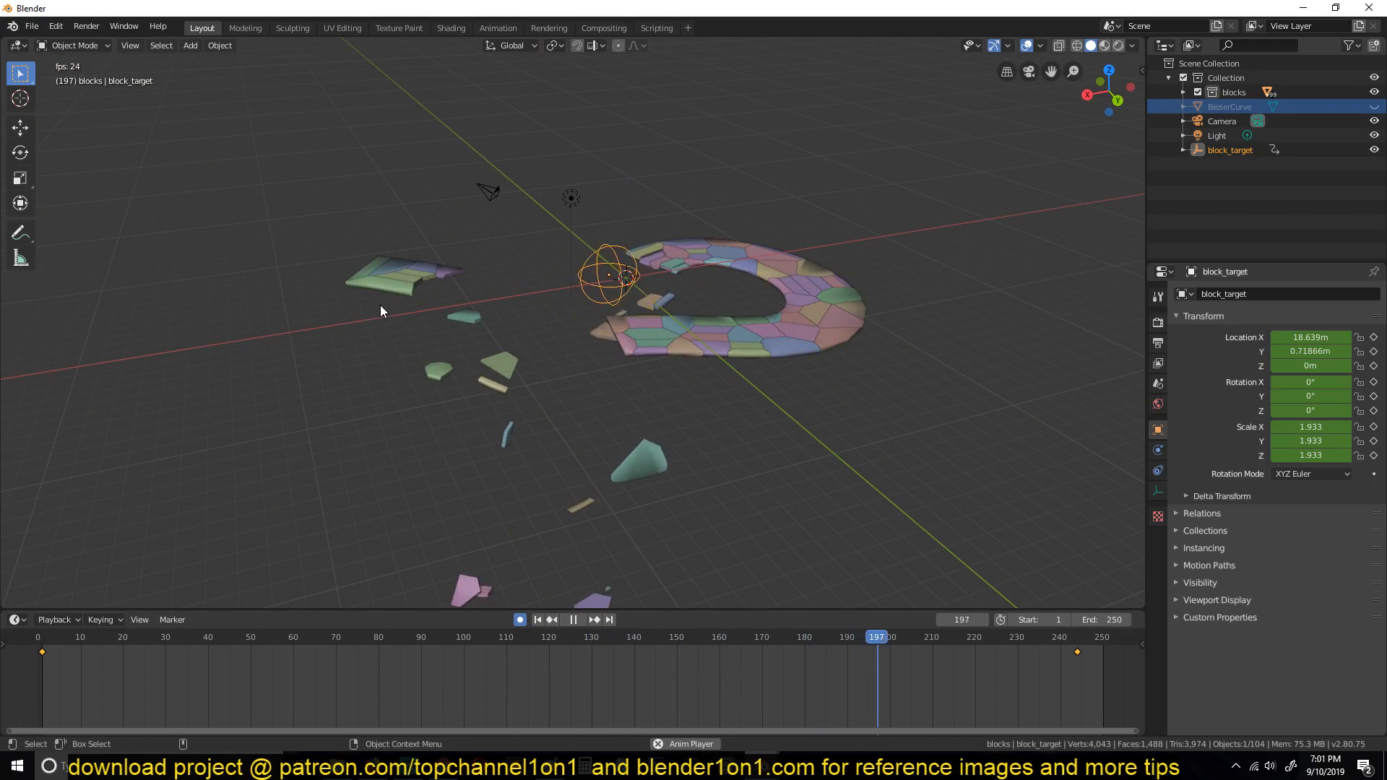
pyautogui.press('Escape')
# - Shift block_target's last keyframe to about frame 201
pyautogui.press('KP_7')
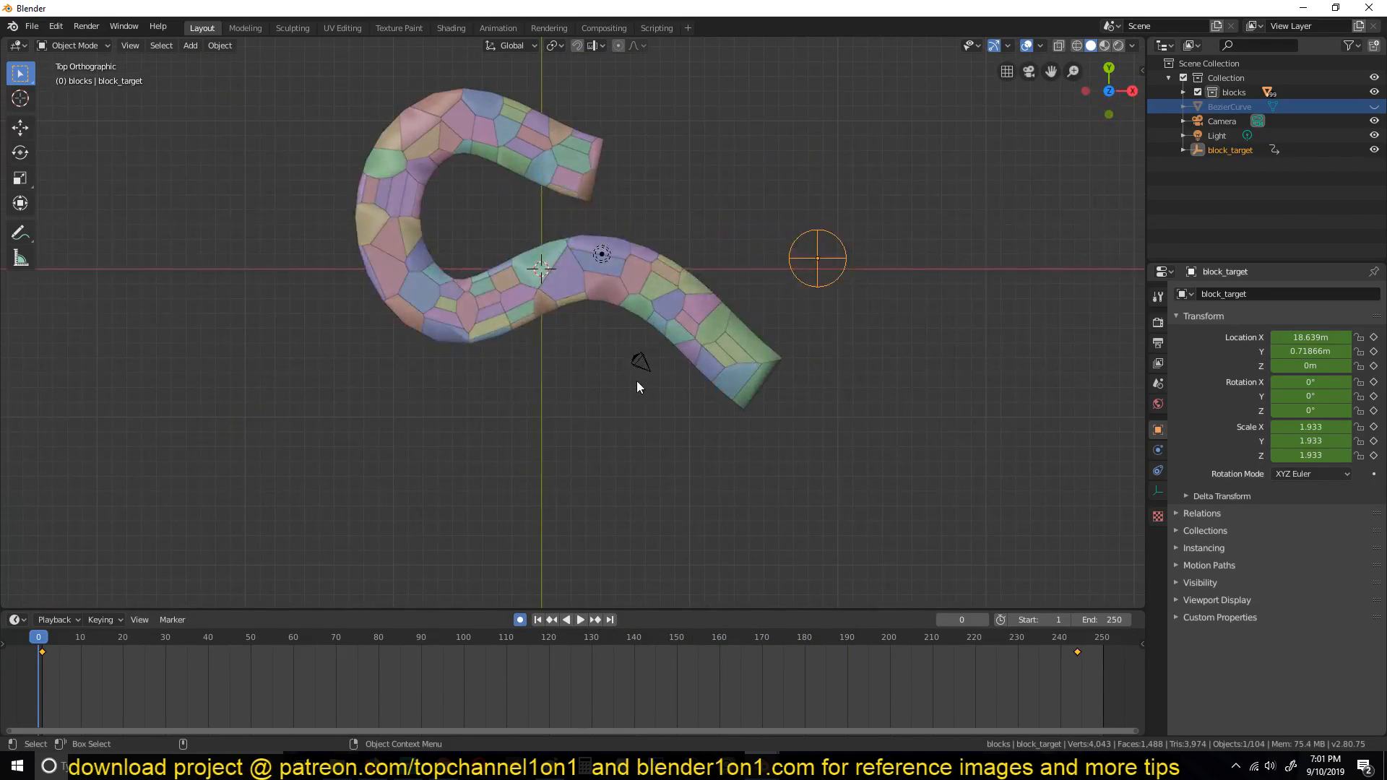
pyautogui.click(1089, 658)
pyautogui.moveTo(1080, 654); pyautogui.dragTo(894, 672)
# - Keyframe block_target at new positions around the curve at frames 24, 82 and 121, ending at about X 0.4 m, Y 9.36 m
pyautogui.click(140, 639)
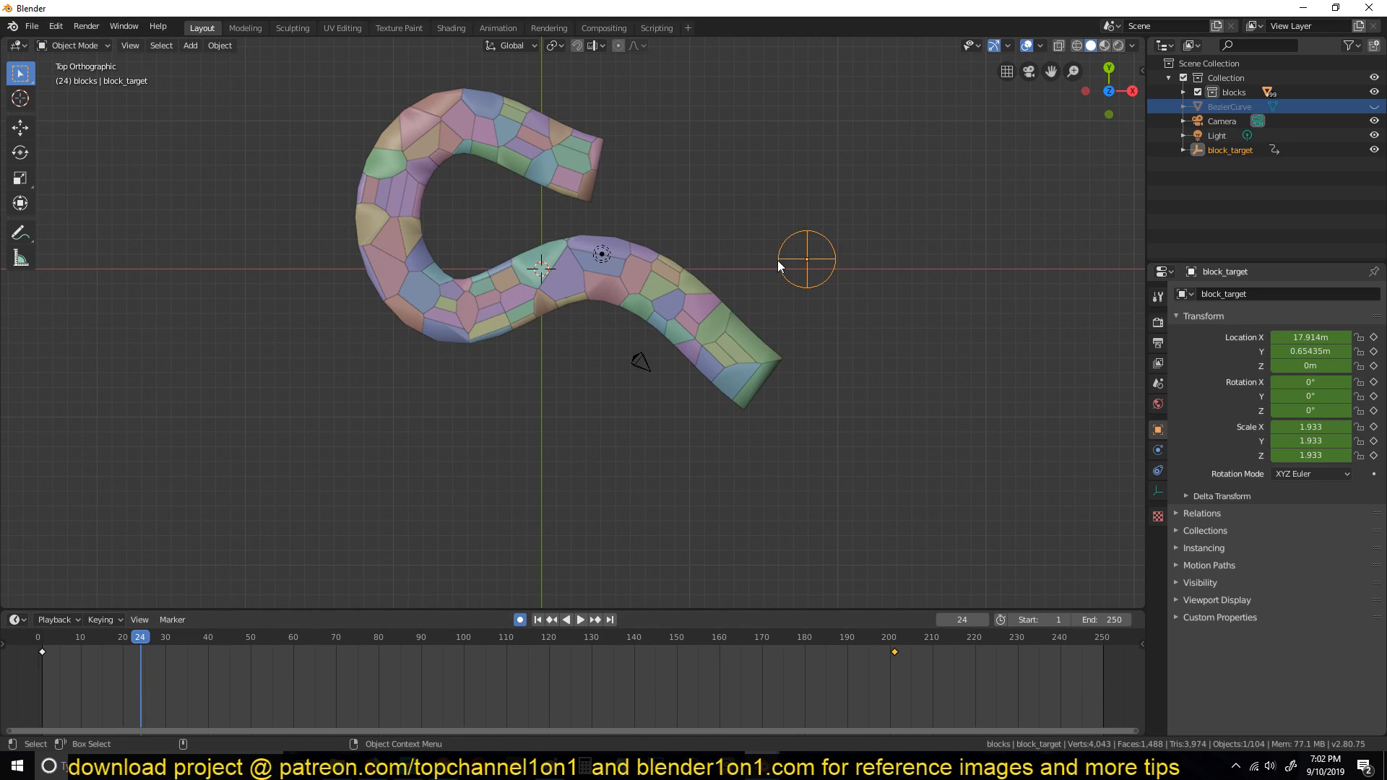
pyautogui.press('g')
pyautogui.click(651, 322)
pyautogui.click(387, 638)
pyautogui.press('g')
pyautogui.click(322, 354)
pyautogui.click(553, 638)
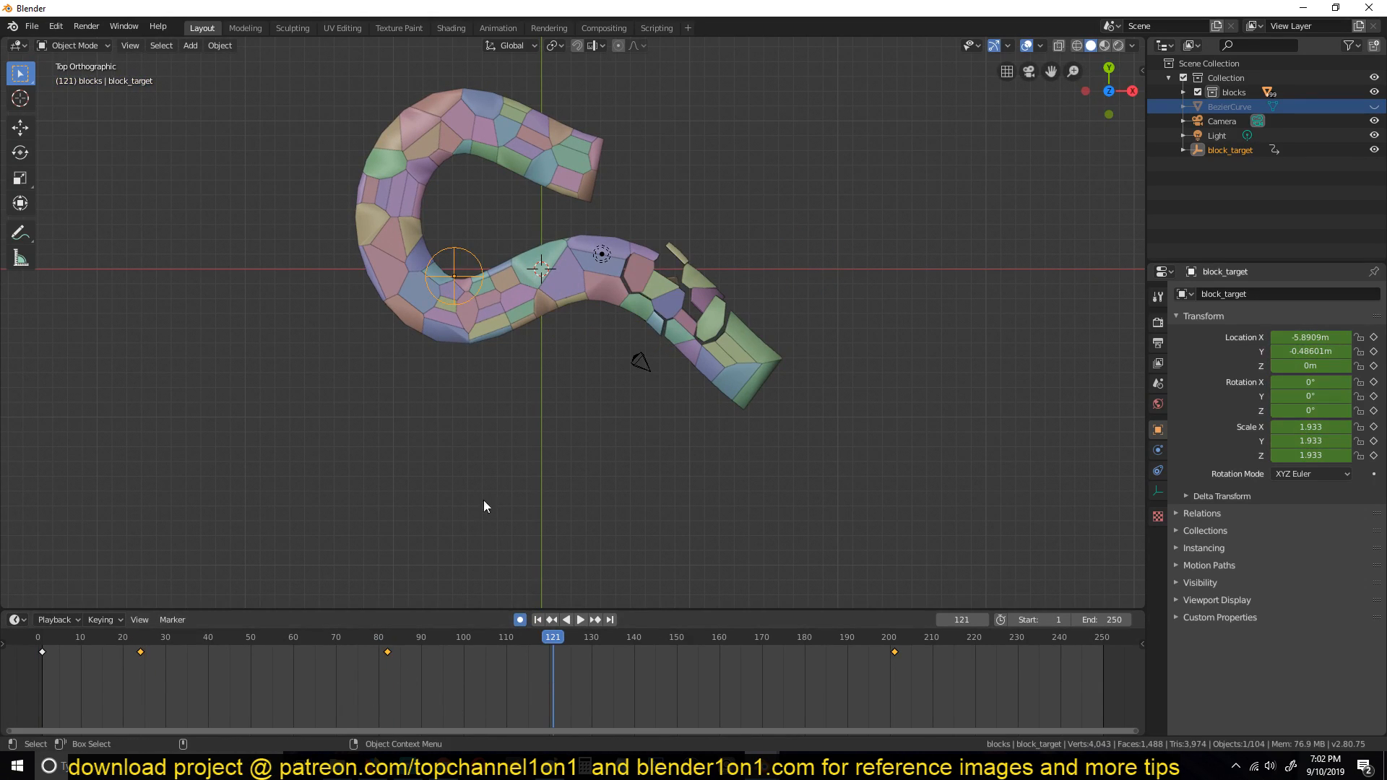
pyautogui.press('g')
pyautogui.click(637, 211)
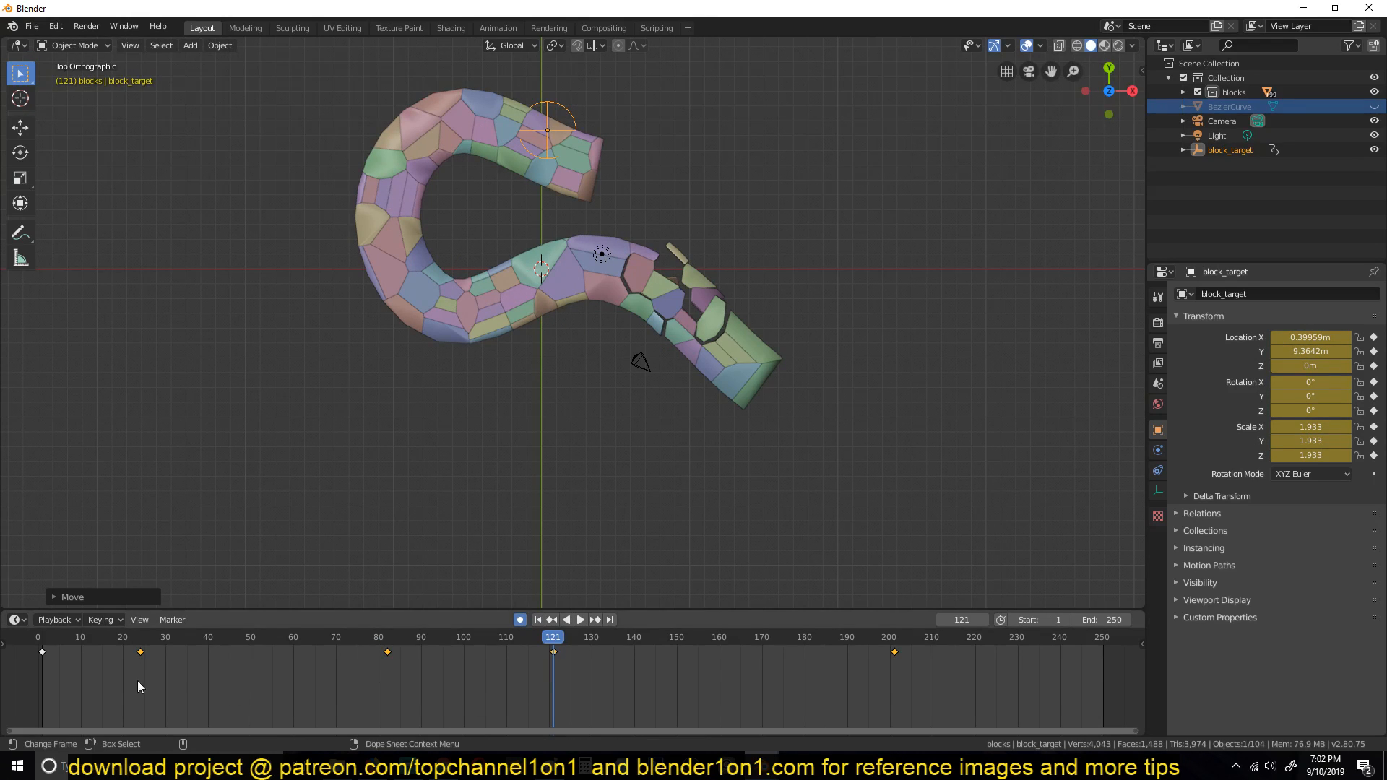
# - Play the animation from the start in perspective to check how the path collapses with the added keyframes
pyautogui.click(36, 639)
pyautogui.moveTo(517, 345); pyautogui.dragTo(360, 233, button='middle')
pyautogui.press('space')
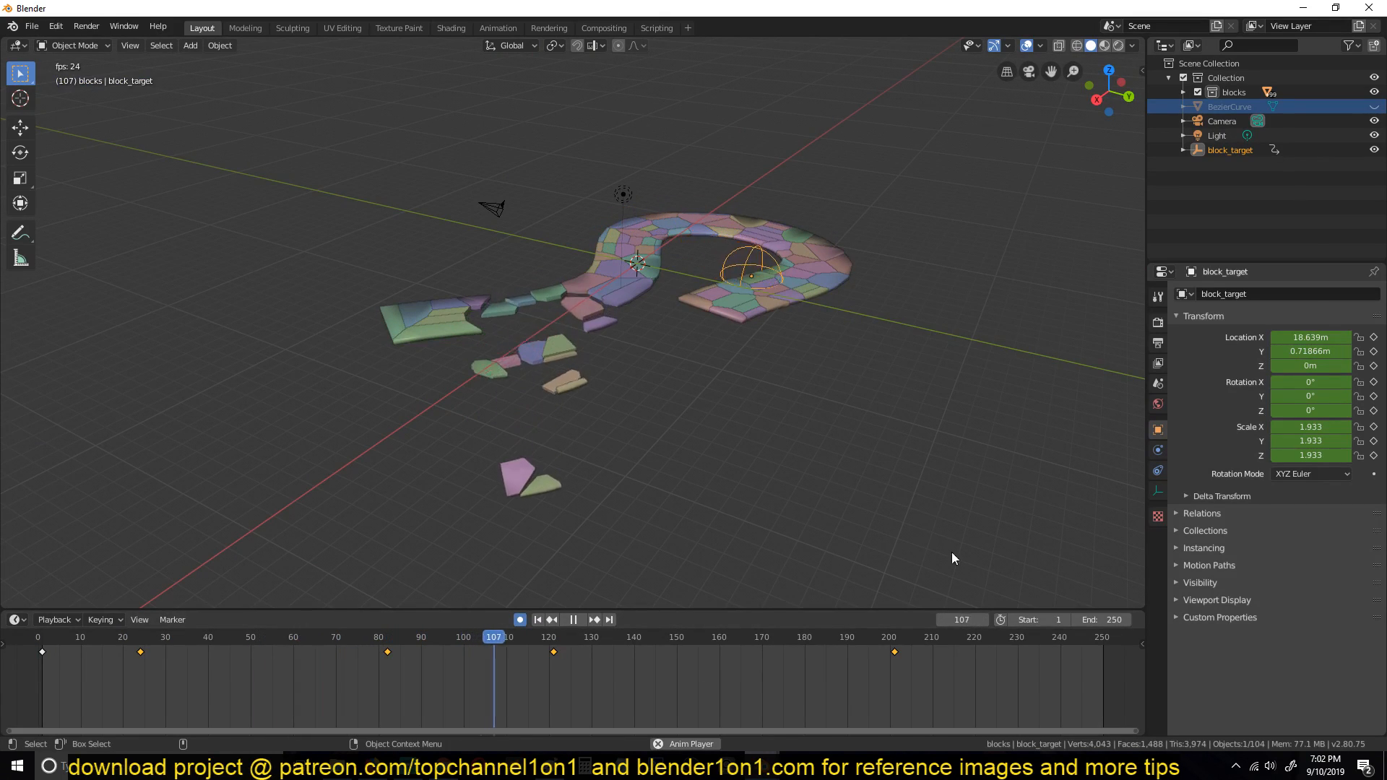
pyautogui.press('Escape')
pyautogui.rightClick(1083, 680)
pyautogui.press('space')
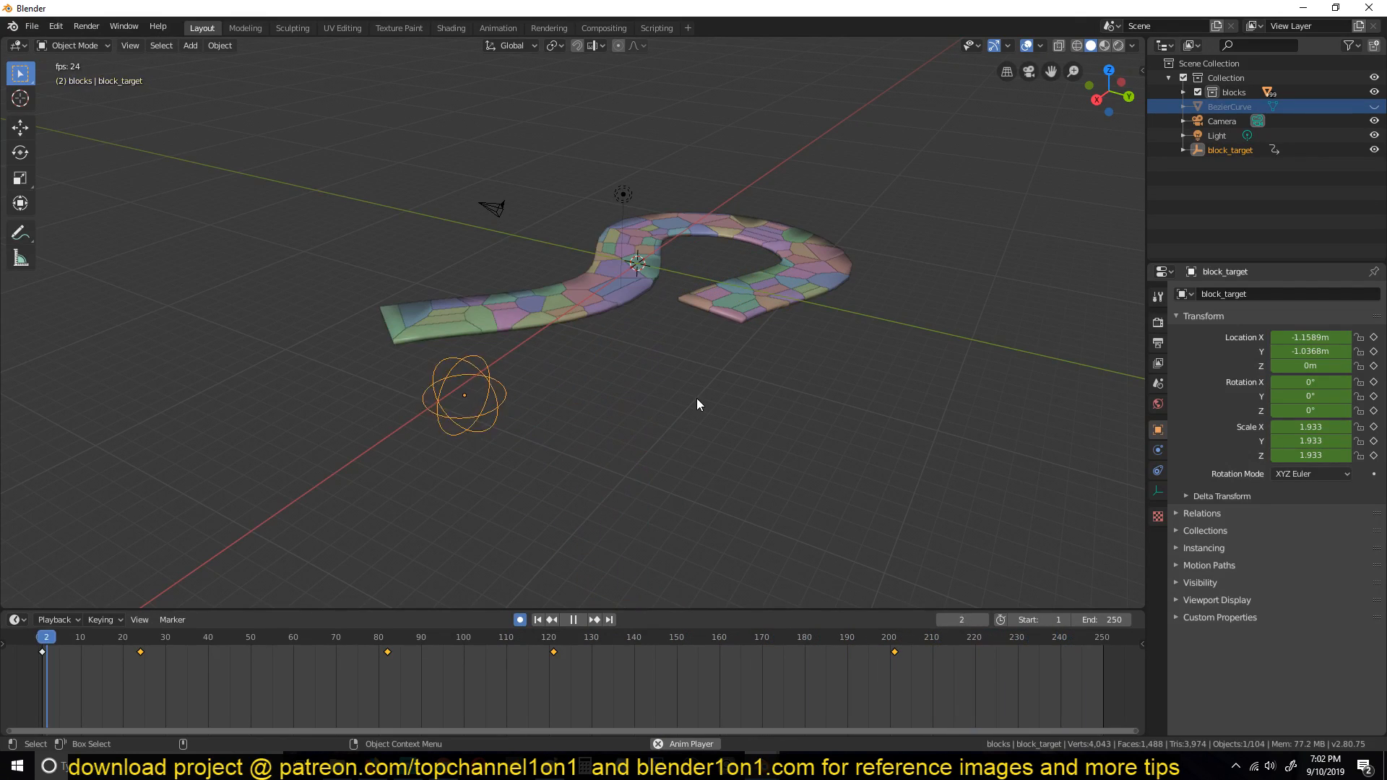
pyautogui.press('Escape')
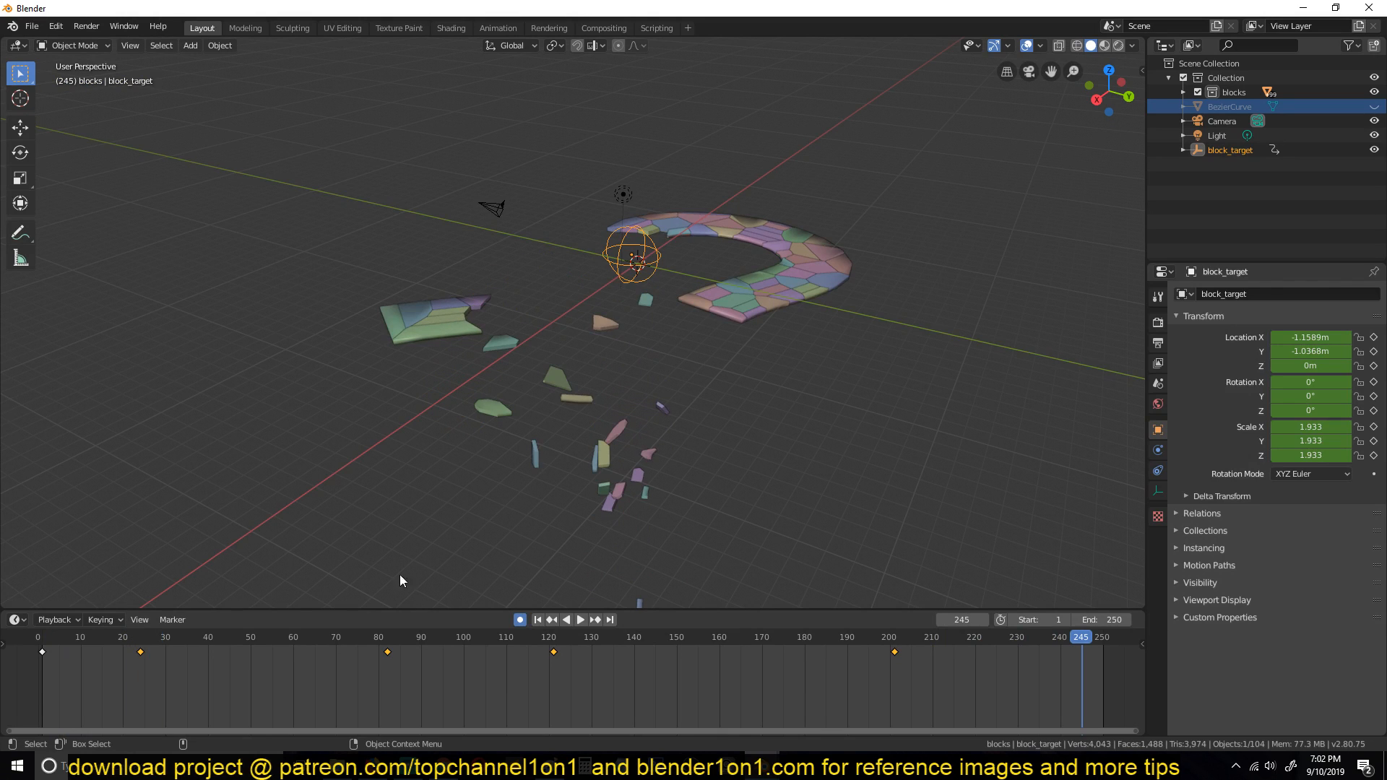
pyautogui.hotkey('shift', 'Left')
# - Make a path cell active and rerun the rigid body driver script in the Scripting workspace
pyautogui.moveTo(1084, 365); pyautogui.dragTo(782, 292, button='middle')
pyautogui.click(606, 295)
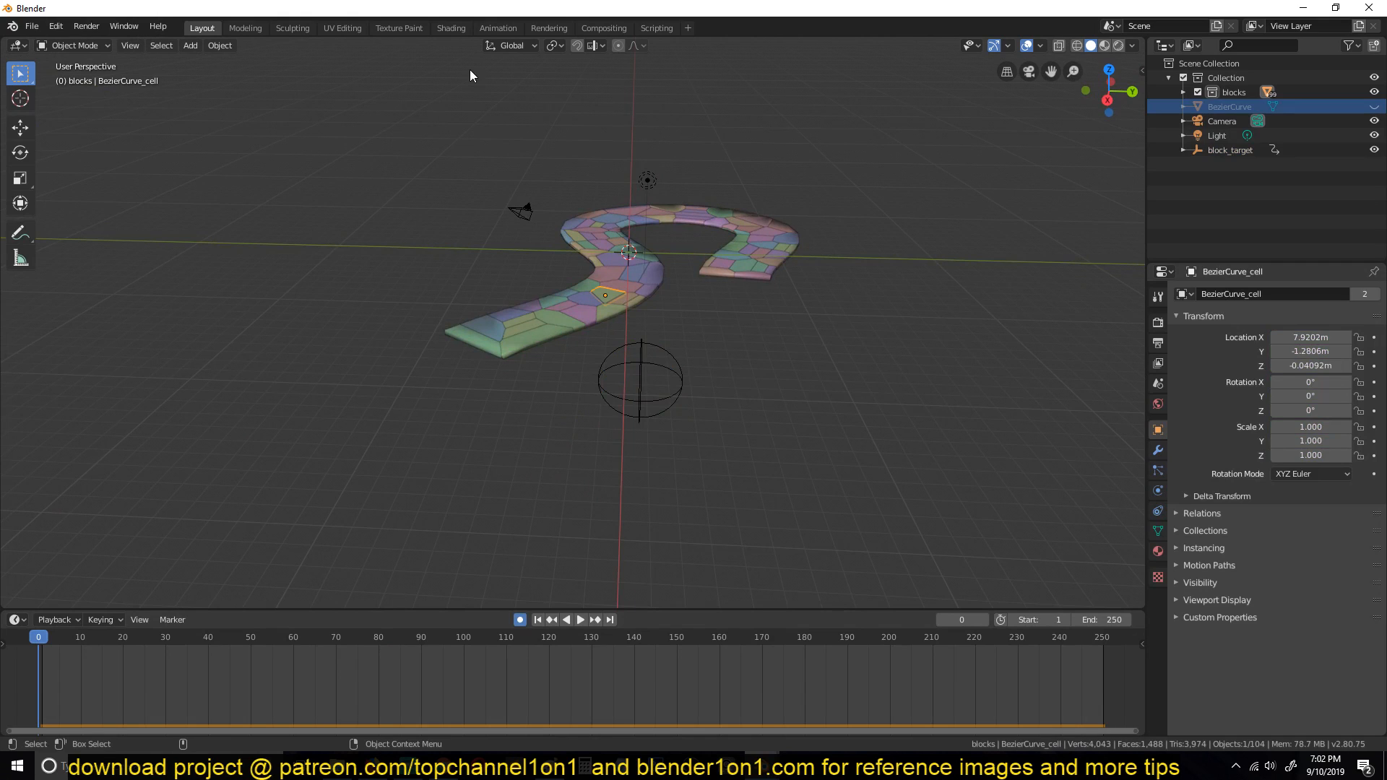
pyautogui.click(452, 29)
pyautogui.scroll(-6, 614, 243)
pyautogui.moveTo(514, 236); pyautogui.dragTo(530, 232, button='middle')
pyautogui.moveTo(712, 232)
pyautogui.mouseDown(button='middle')
pyautogui.moveTo(696, 241)
pyautogui.moveTo(794, 166)
pyautogui.mouseUp(button='middle')
pyautogui.click(866, 181)
pyautogui.click(657, 27)
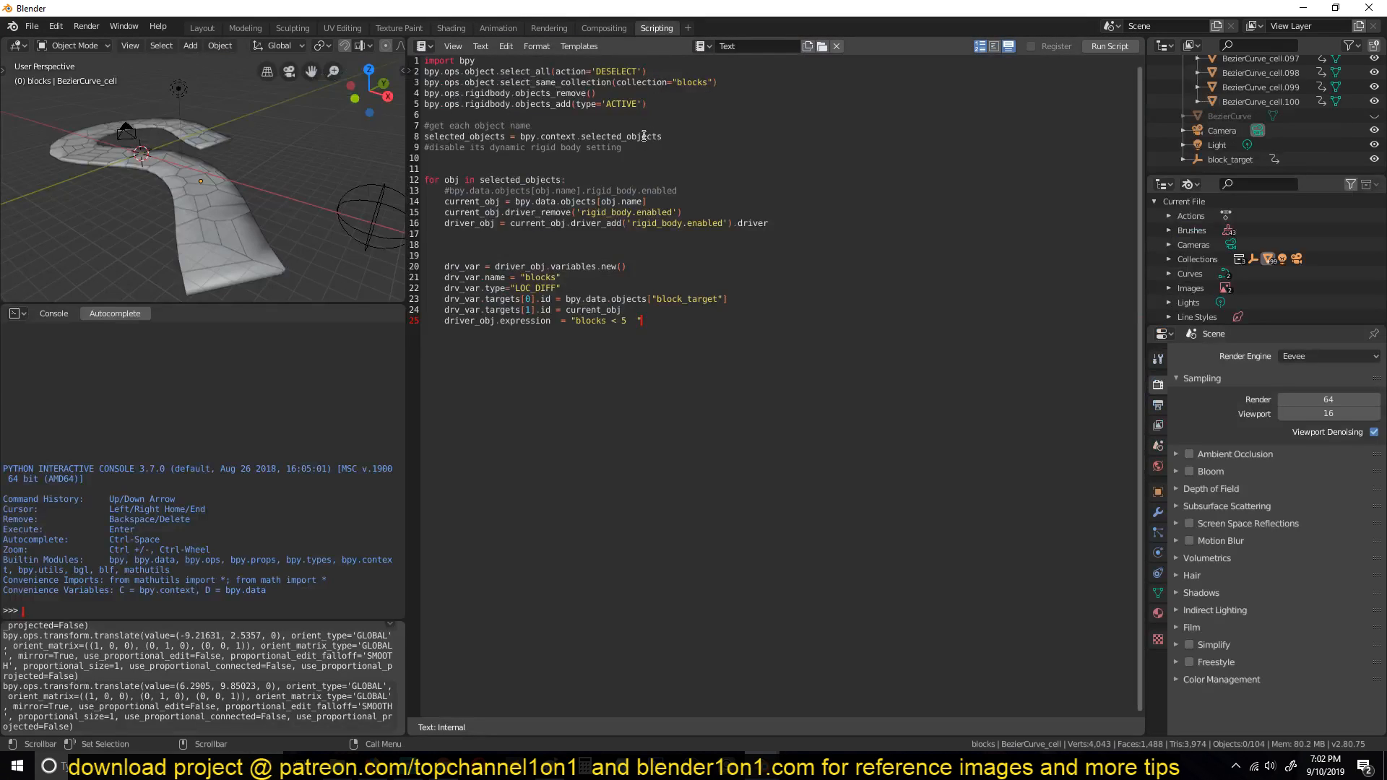
pyautogui.click(1095, 44)
# - Play the animation in the Scripting workspace to check the collapse with everything deselected
pyautogui.click(233, 187)
pyautogui.press('space')
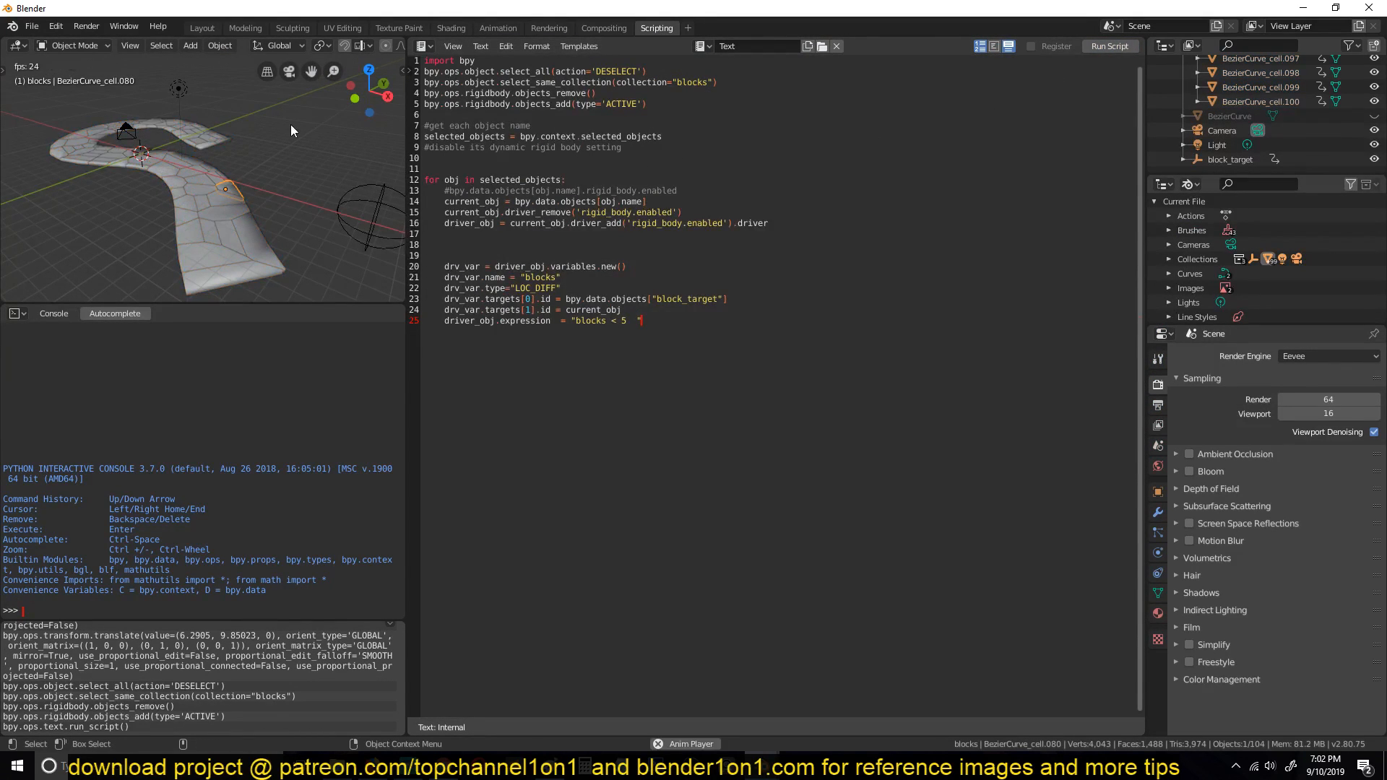
pyautogui.hotkey('alt', 'a')
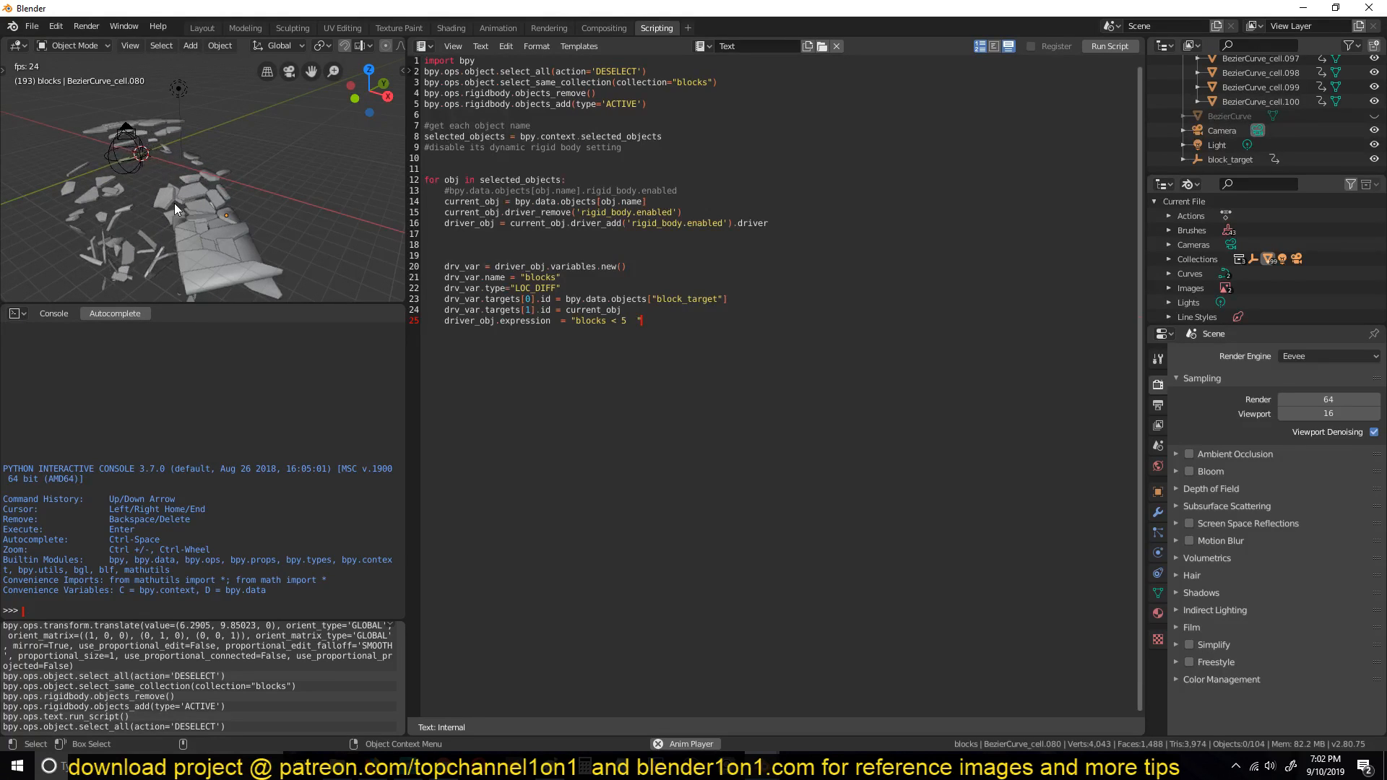
pyautogui.press('Escape')
# - Split the text editor into two stacked areas and turn the lower one into a Timeline
pyautogui.moveTo(162, 241); pyautogui.dragTo(230, 238, button='middle')
pyautogui.moveTo(1140, 42); pyautogui.dragTo(1084, 485)
pyautogui.click(428, 497)
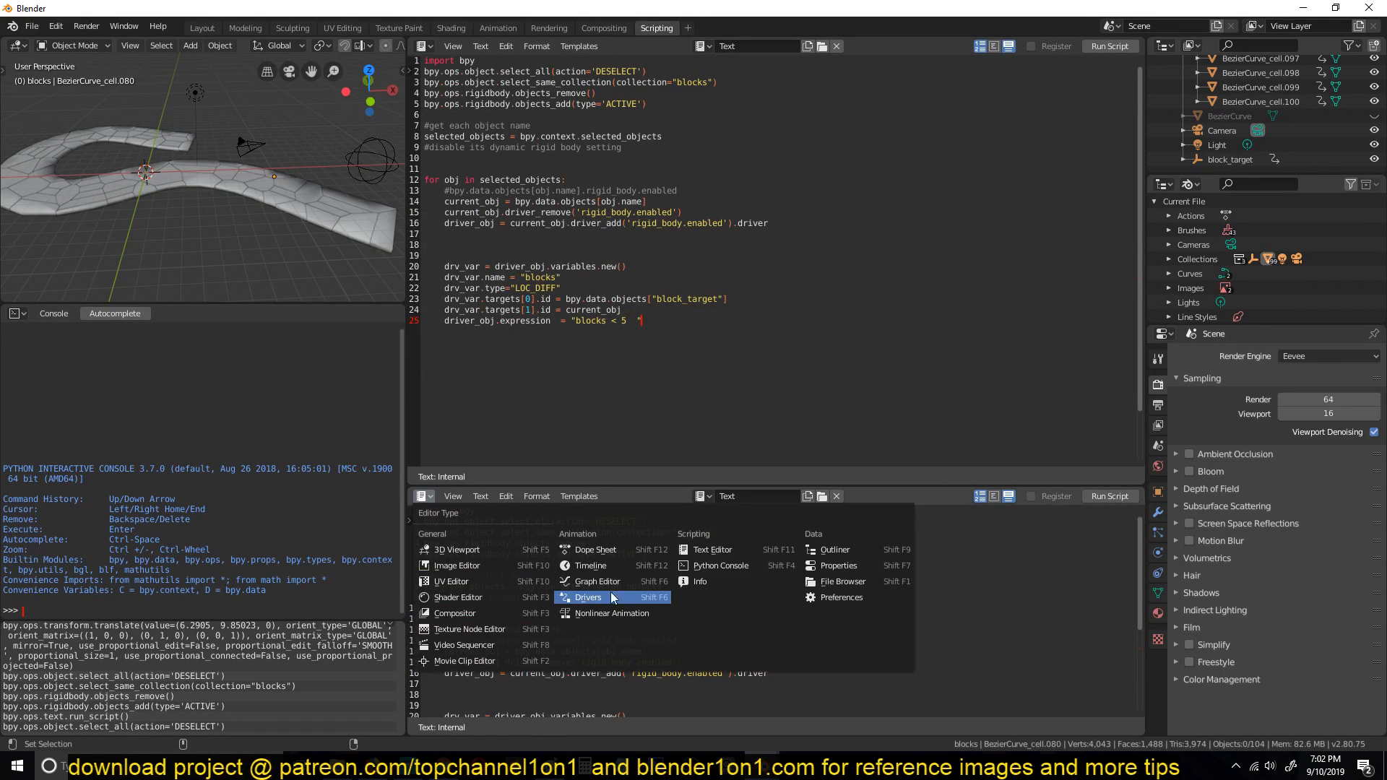
pyautogui.click(613, 571)
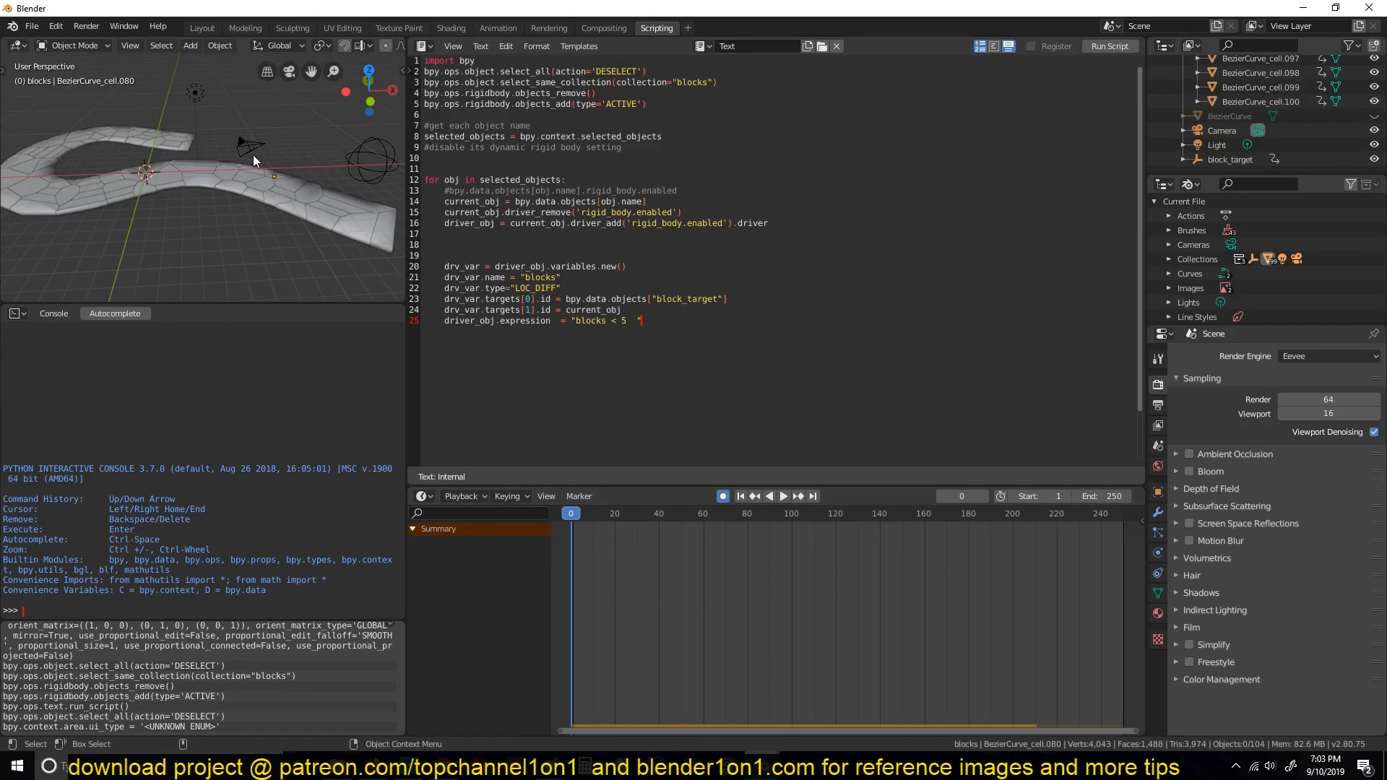
# - Select the block_target empty and delete all of its keyframes
pyautogui.click(379, 159)
pyautogui.moveTo(583, 539); pyautogui.dragTo(683, 538)
pyautogui.press('a')
pyautogui.press('Delete')
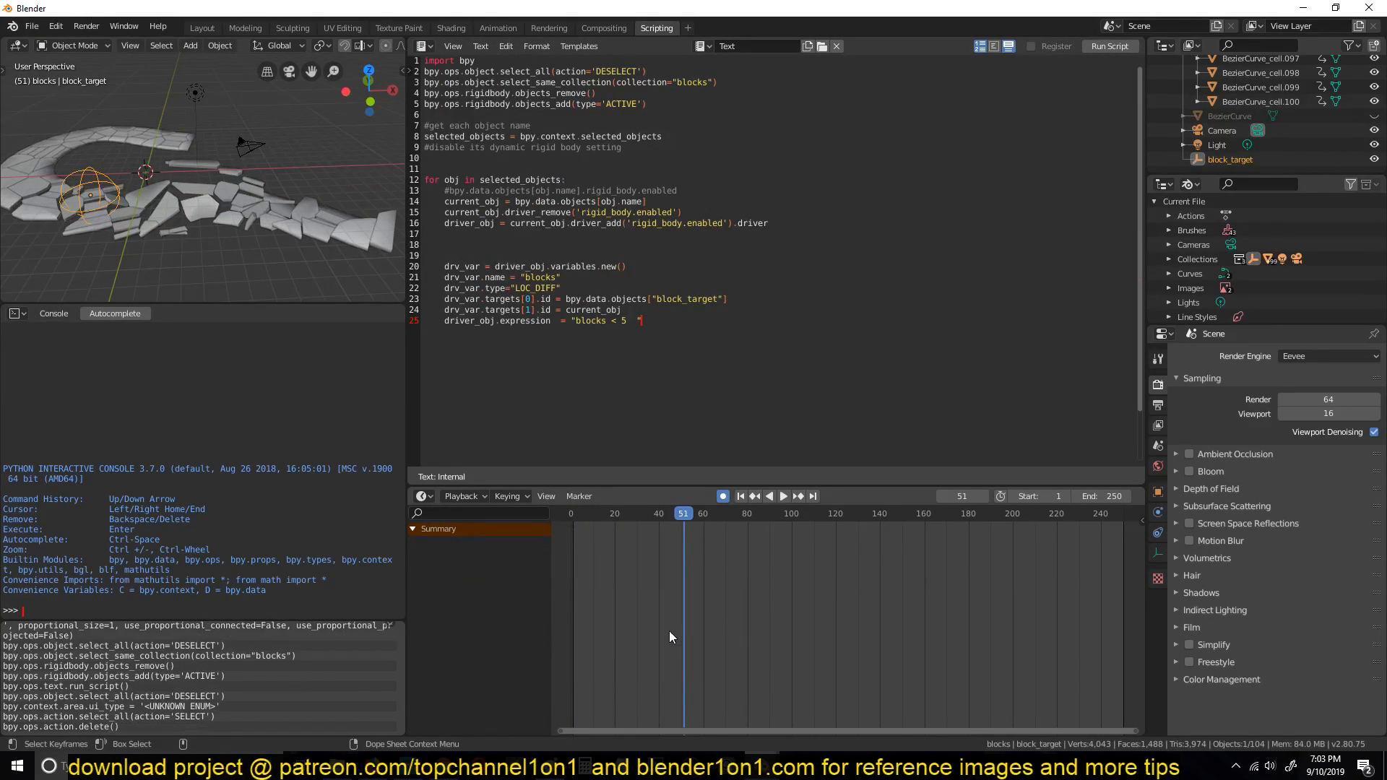
# - At frame 0 in top view, move block_target about 4 m along X and 32 m along Y, beyond the path
pyautogui.scroll(-5, 255, 261)
pyautogui.press('KP_7')
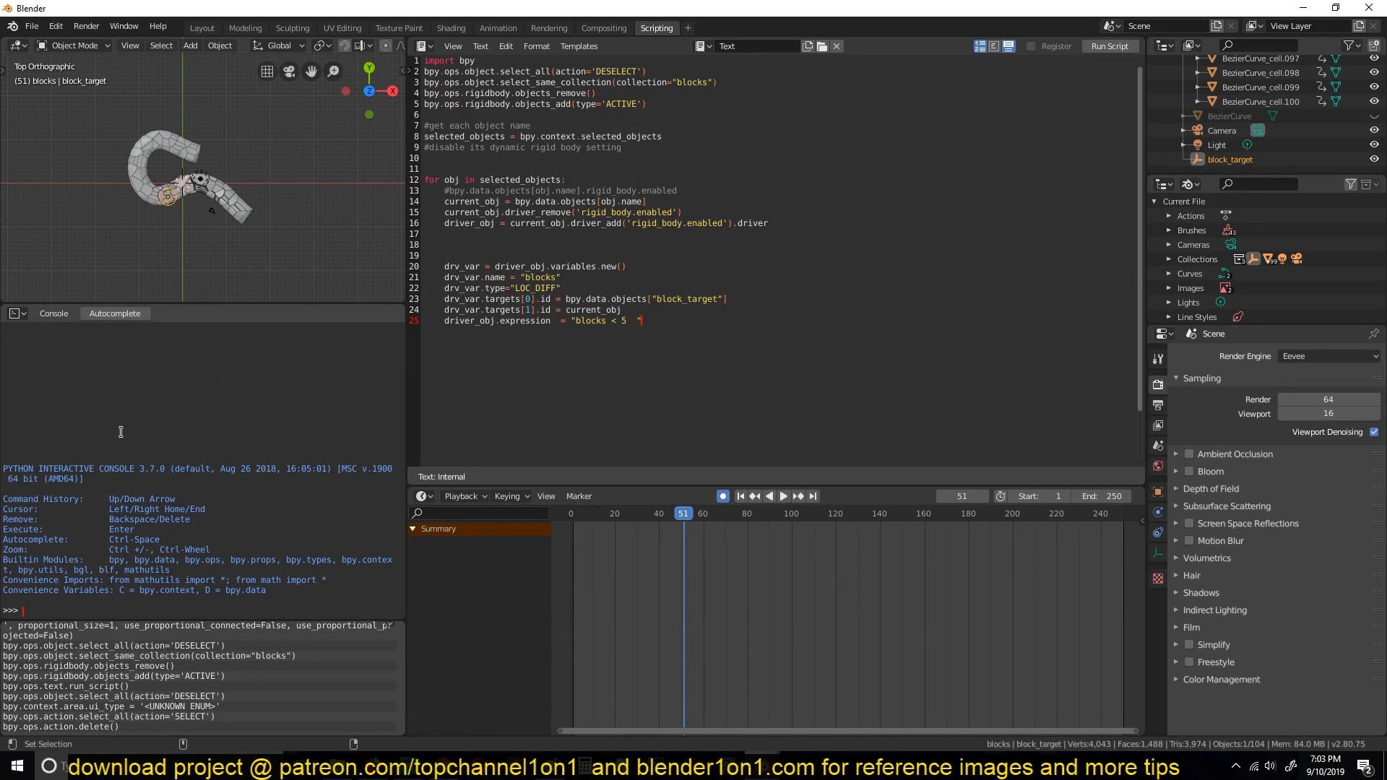
pyautogui.rightClick(556, 582)
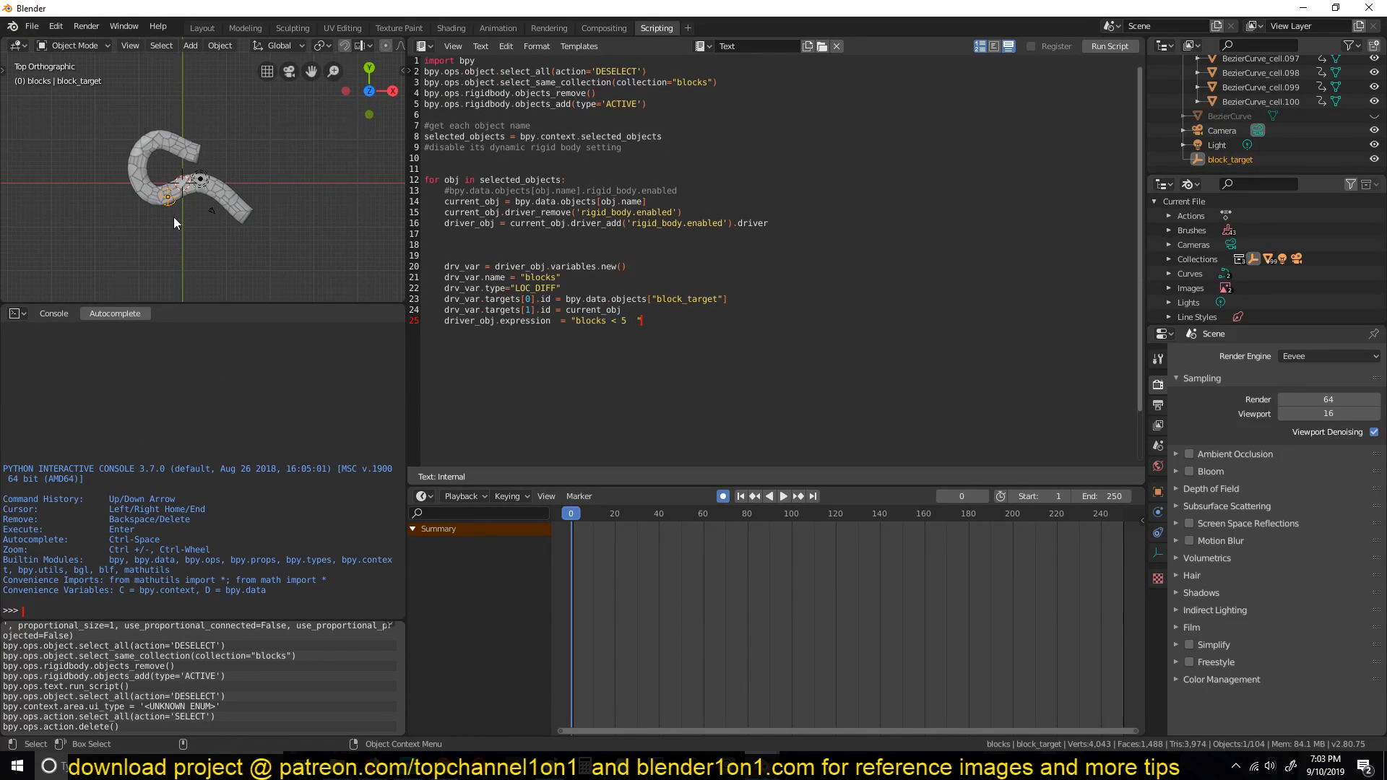
pyautogui.press('g')
pyautogui.click(194, 71)
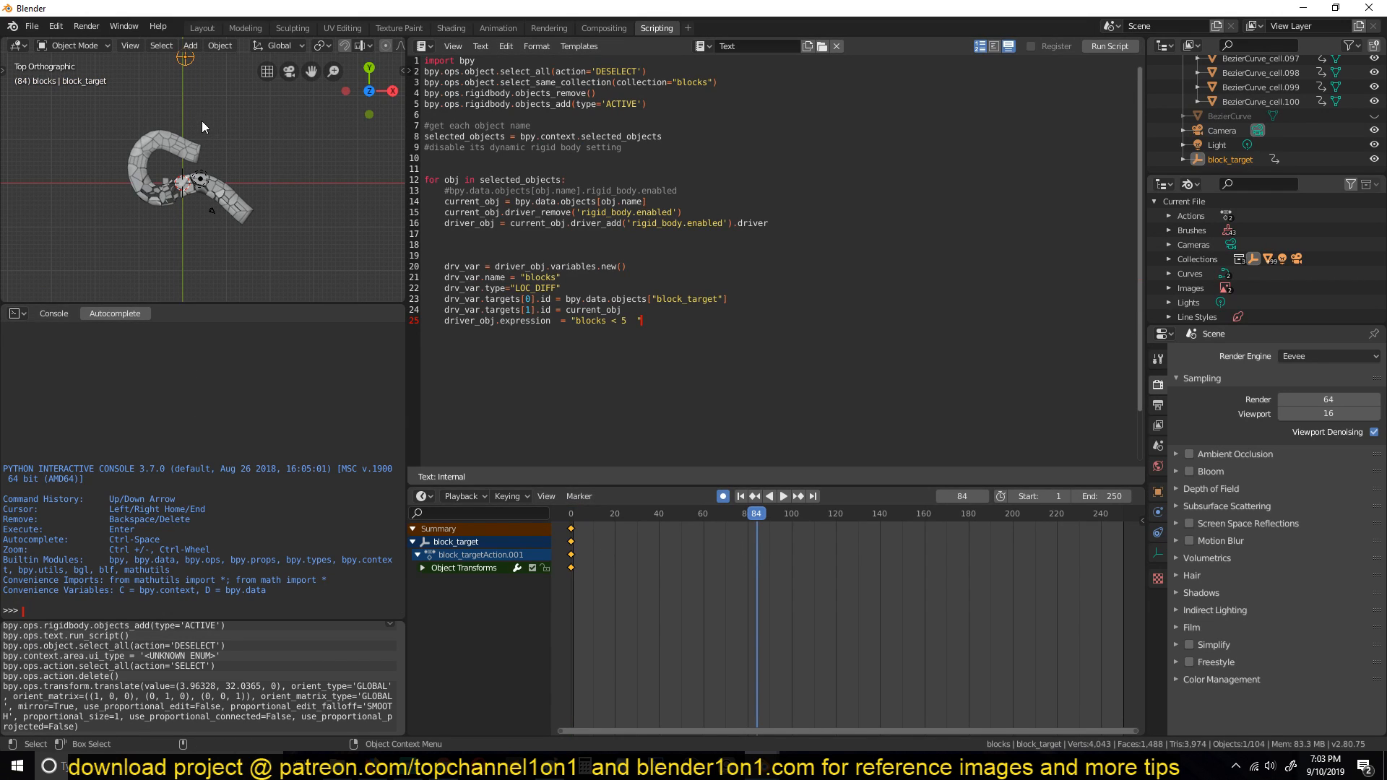
# - At frame 84, move block_target about 46.9 m along negative Y across the path, and return to frame 0
pyautogui.press('g')
pyautogui.press('y')
pyautogui.click(244, 64)
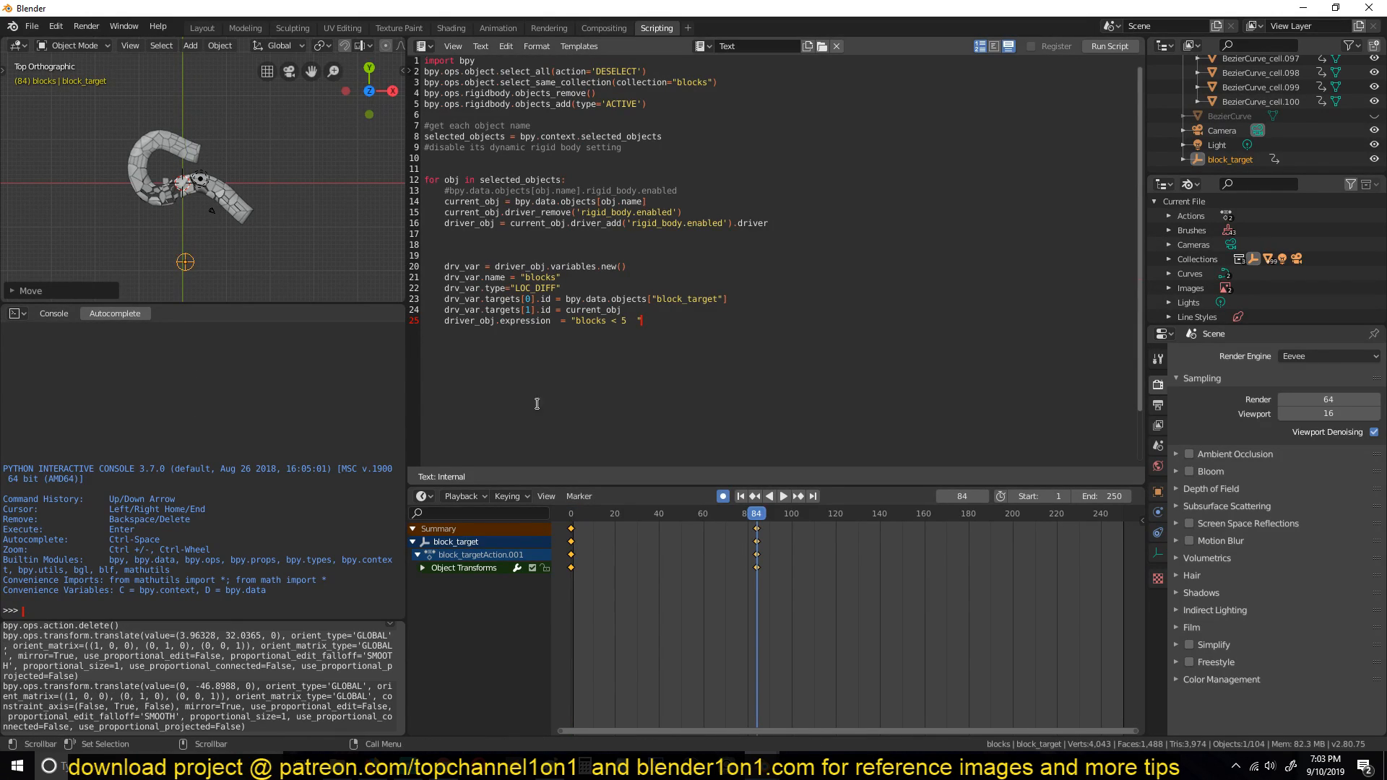
pyautogui.moveTo(636, 513); pyautogui.dragTo(571, 515)
# - Try to rerun the driver script, making a different path cell active for each attempt
pyautogui.write('`')
pyautogui.moveTo(246, 165); pyautogui.dragTo(187, 138, button='middle')
pyautogui.hotkey('alt', 'a')
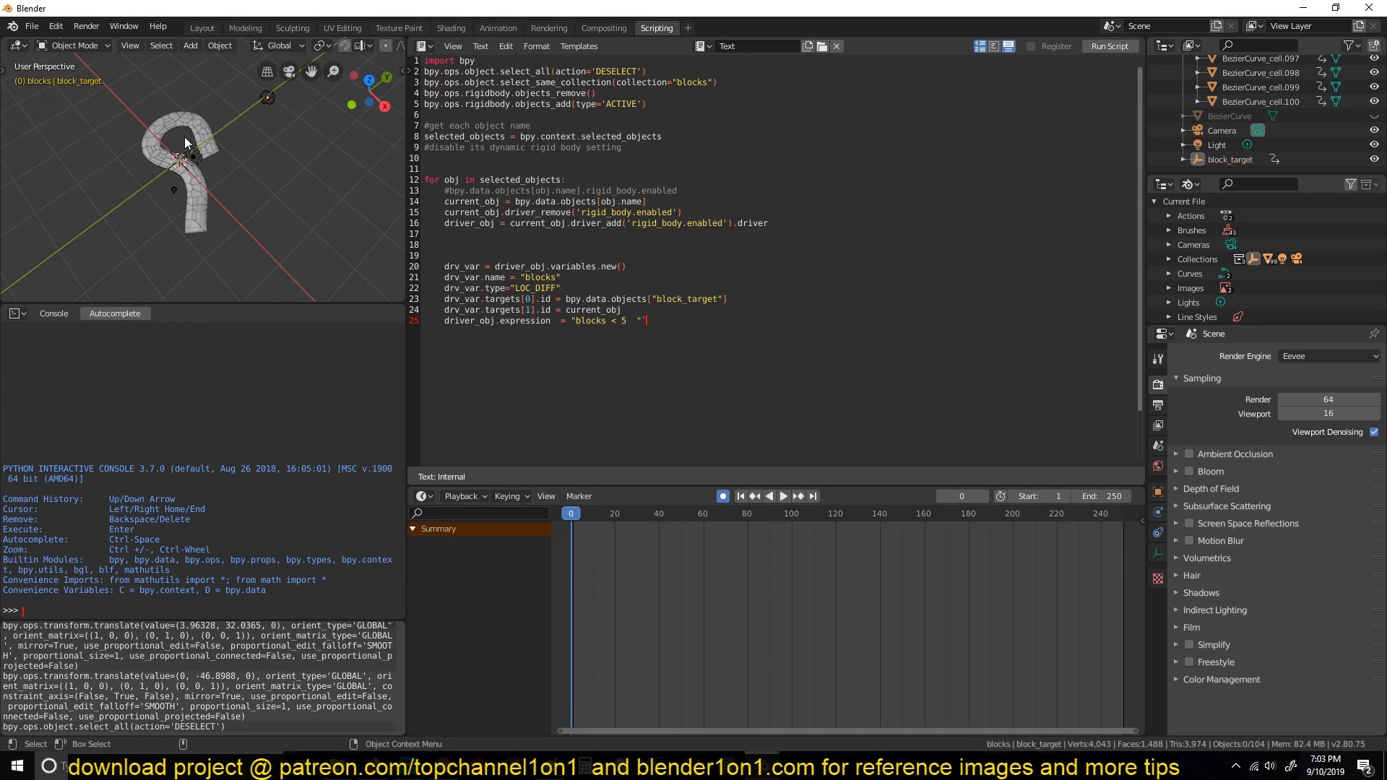
pyautogui.click(186, 138)
pyautogui.click(1109, 49)
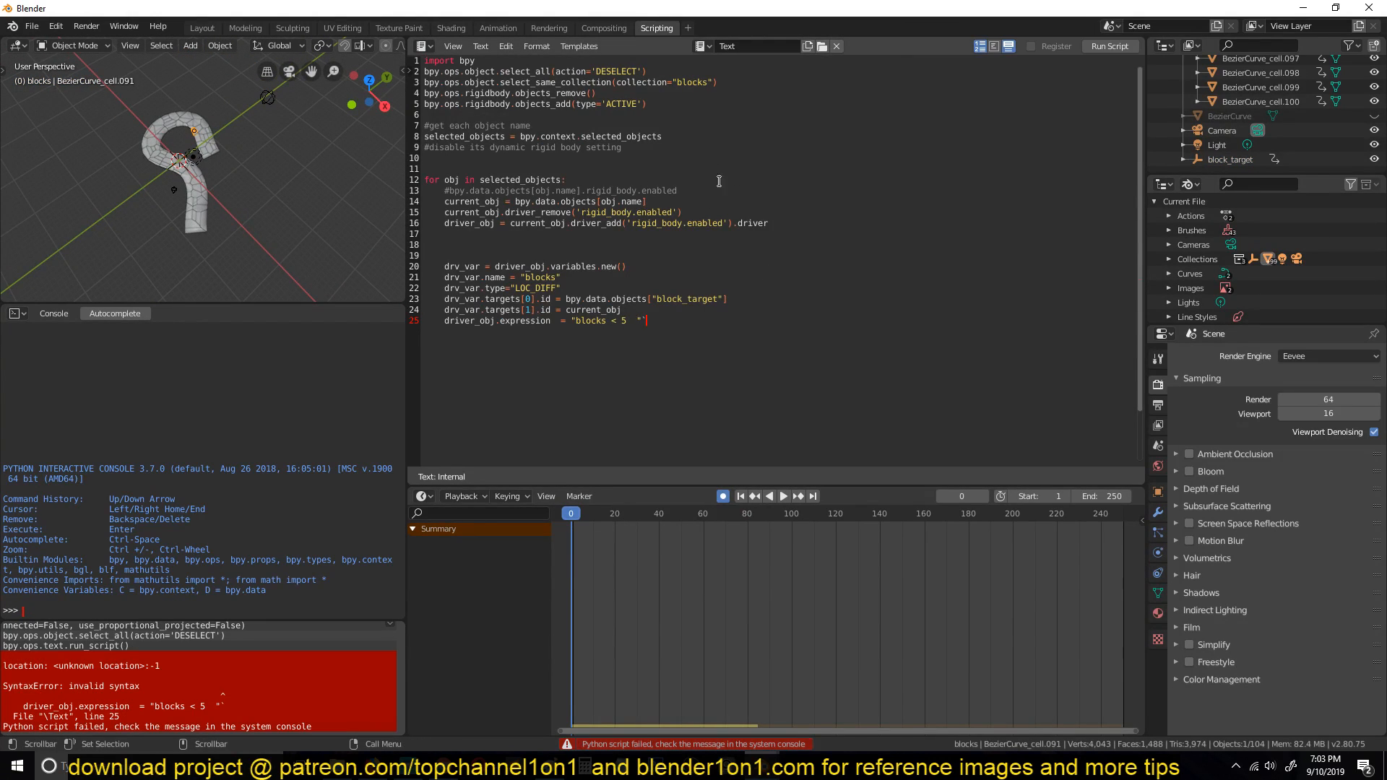
pyautogui.scroll(3, 210, 148)
pyautogui.hotkey('alt', 'a')
pyautogui.moveTo(201, 154); pyautogui.dragTo(218, 151, button='middle')
pyautogui.click(218, 152)
pyautogui.click(1113, 46)
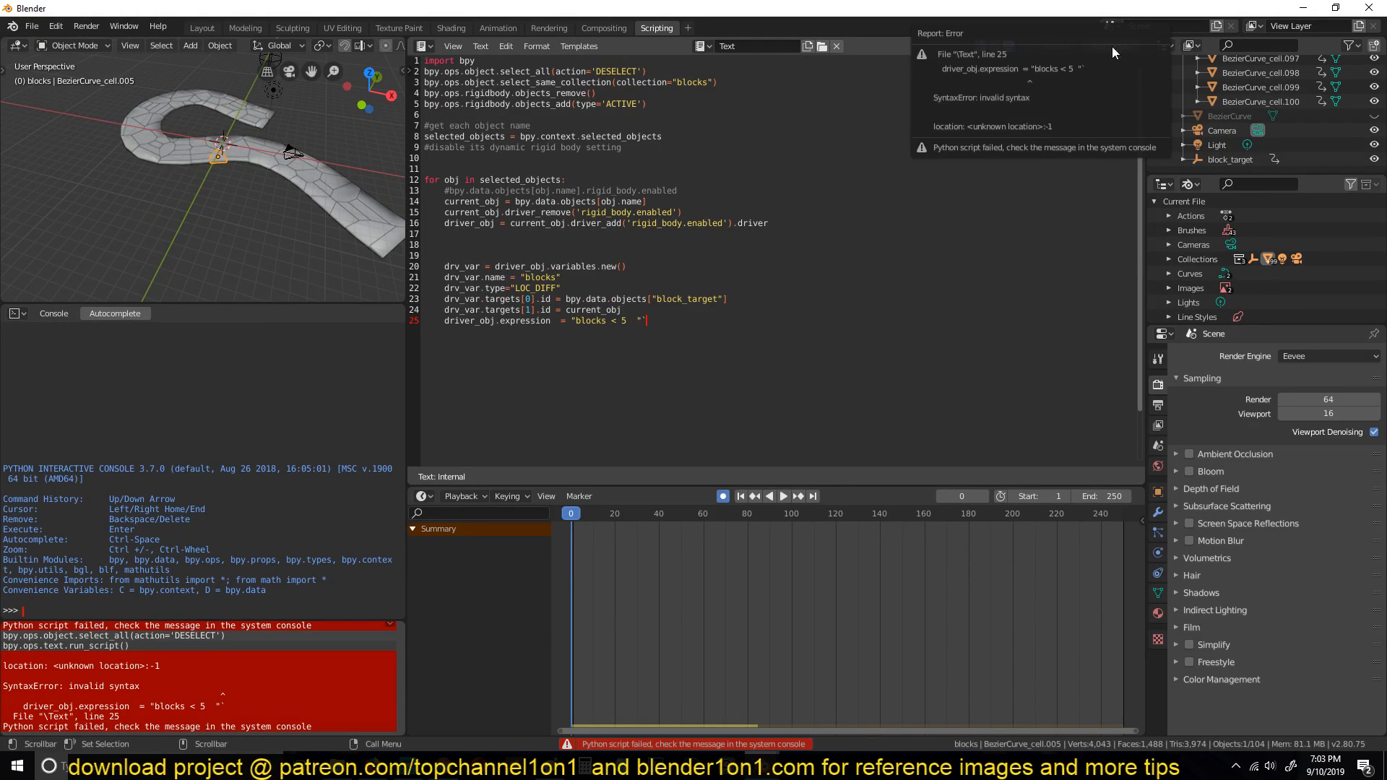
# - Save the project as untitled.blend in the collapsing folder and go to the driver expression on line 25 of the script
pyautogui.moveTo(296, 240); pyautogui.dragTo(203, 221, button='middle')
pyautogui.hotkey('ctrl', 's')
pyautogui.click(1337, 81)
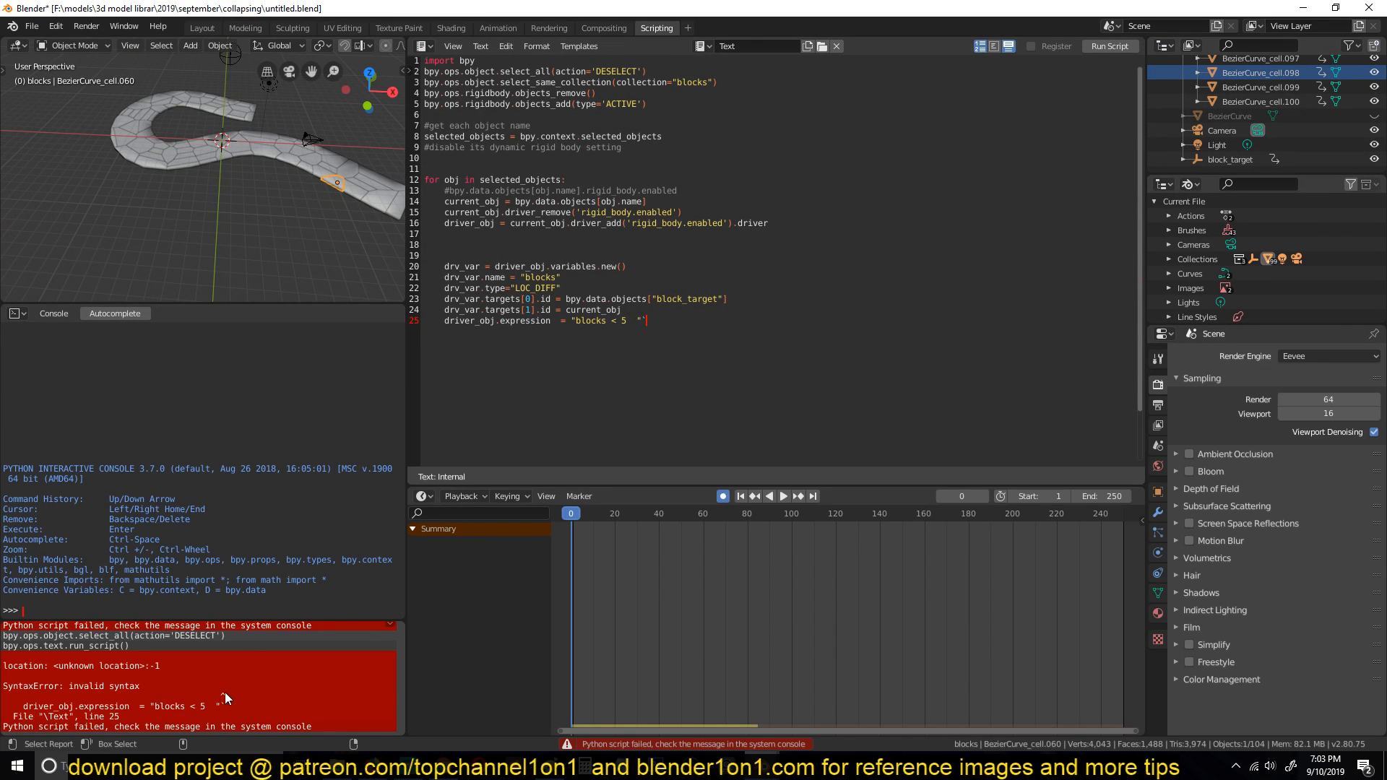
pyautogui.click(571, 321)
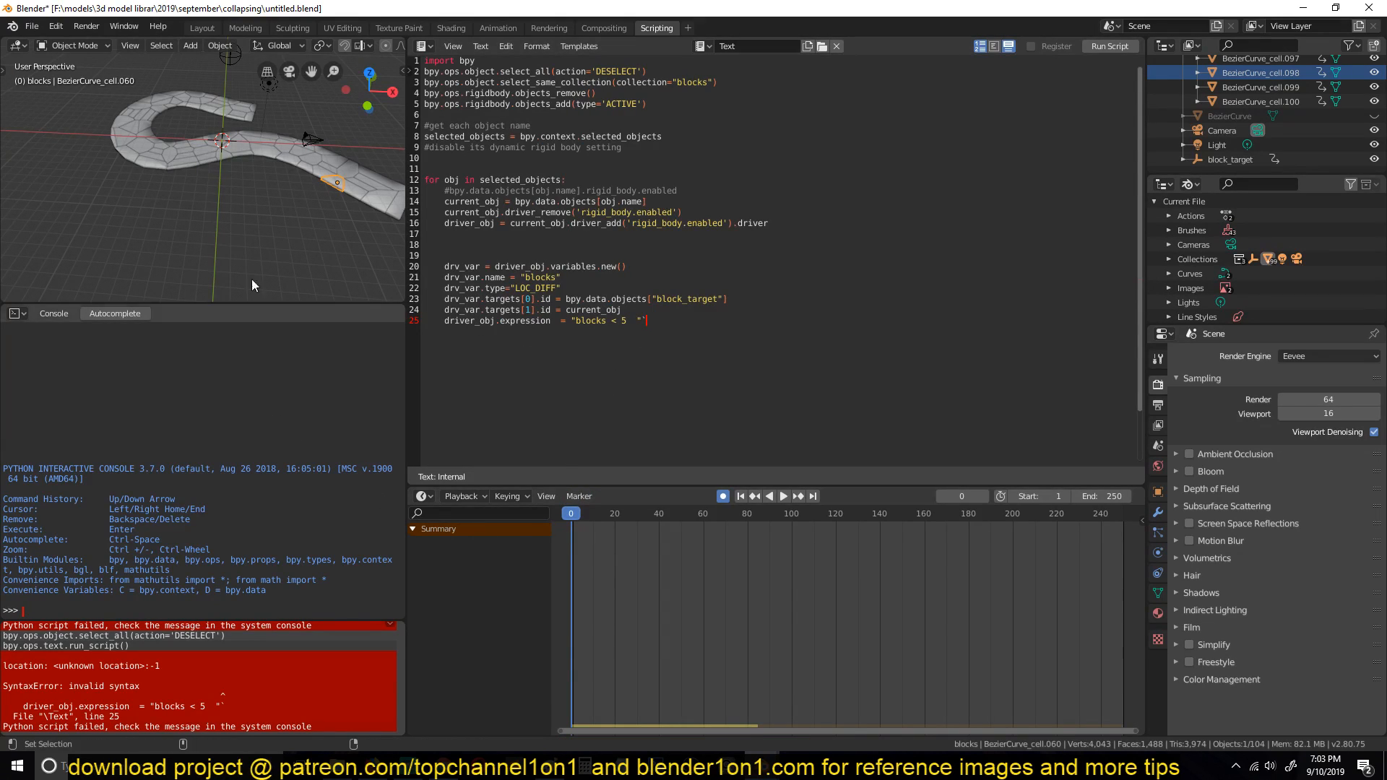
# - Remove the stray characters after the driver expression on line 25, end it with a single closing quote, and save the file
pyautogui.click(191, 146)
pyautogui.moveTo(149, 142); pyautogui.dragTo(183, 133, button='middle')
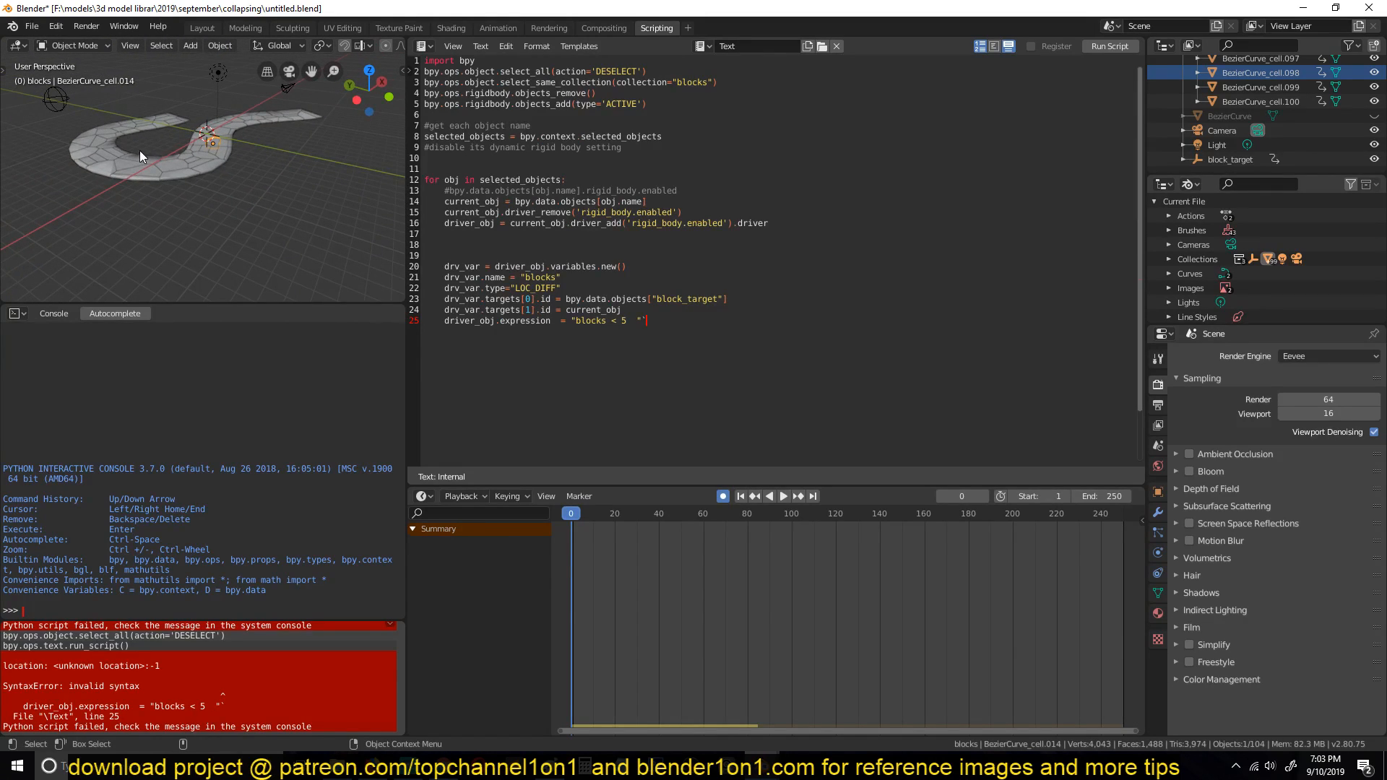
pyautogui.moveTo(154, 158); pyautogui.dragTo(347, 173, button='middle')
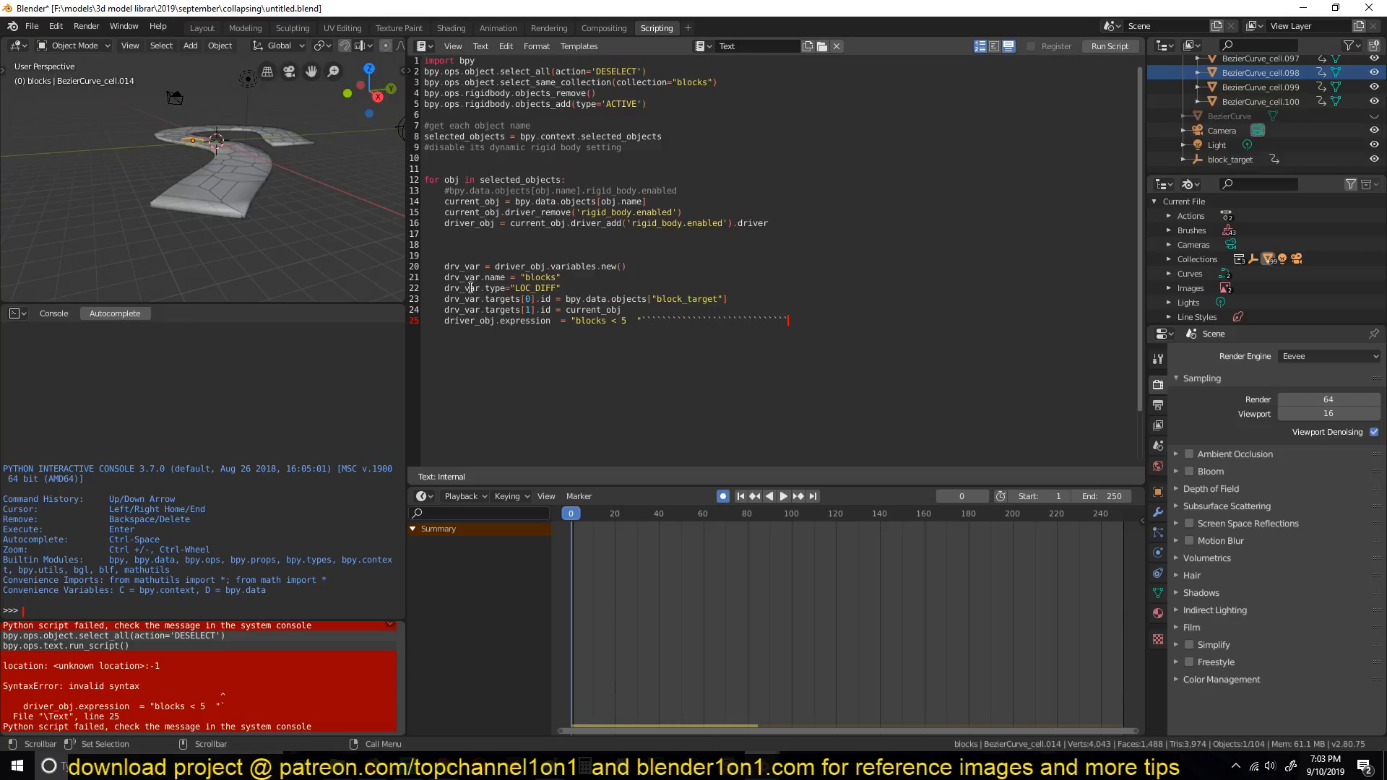
pyautogui.moveTo(202, 175); pyautogui.dragTo(269, 178, button='middle')
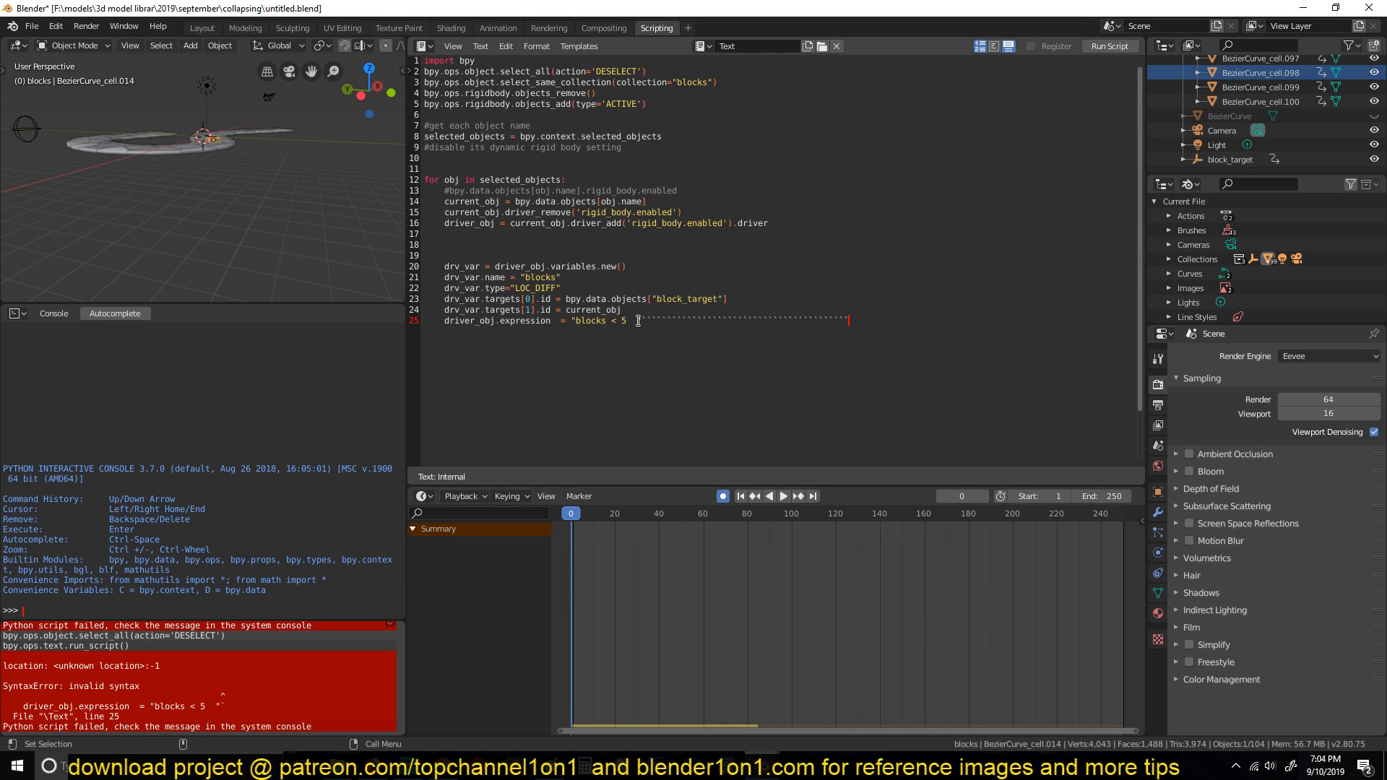
pyautogui.keyDown('shift'); pyautogui.click(639, 321); pyautogui.keyUp('shift')
pyautogui.write('"')
pyautogui.hotkey('ctrl', 's')
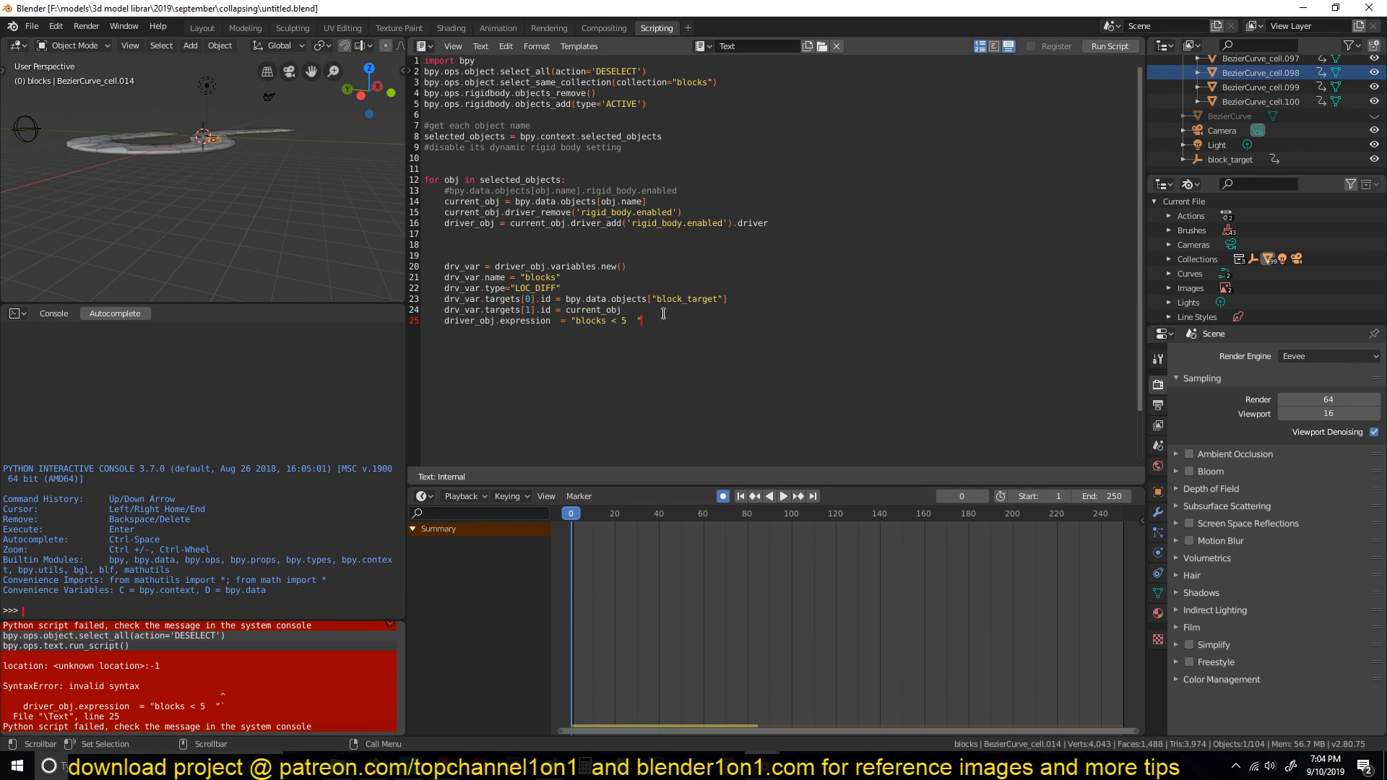
# - Run the corrected driver script with a path cell active and save the project
pyautogui.moveTo(6, 138); pyautogui.dragTo(170, 189, button='middle')
pyautogui.click(1105, 46)
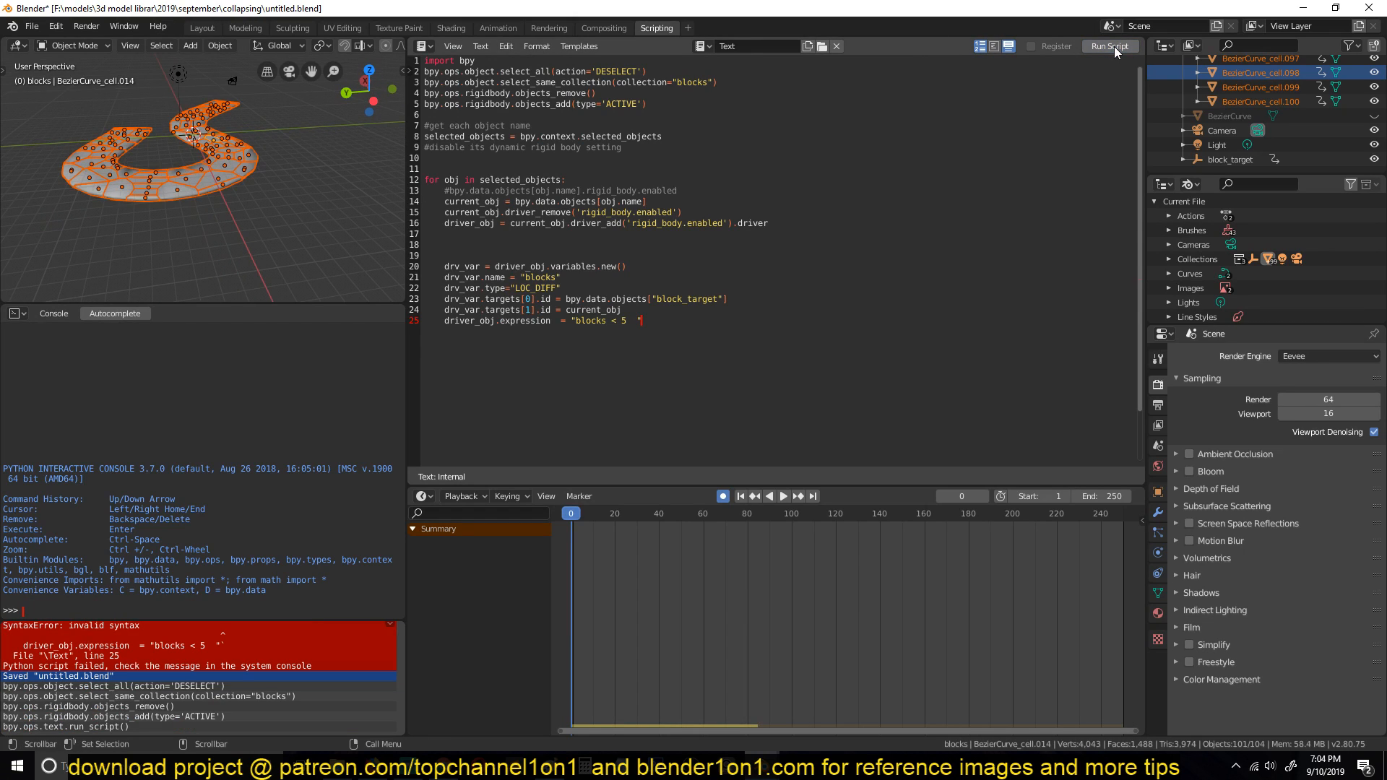
pyautogui.hotkey('ctrl', 's')
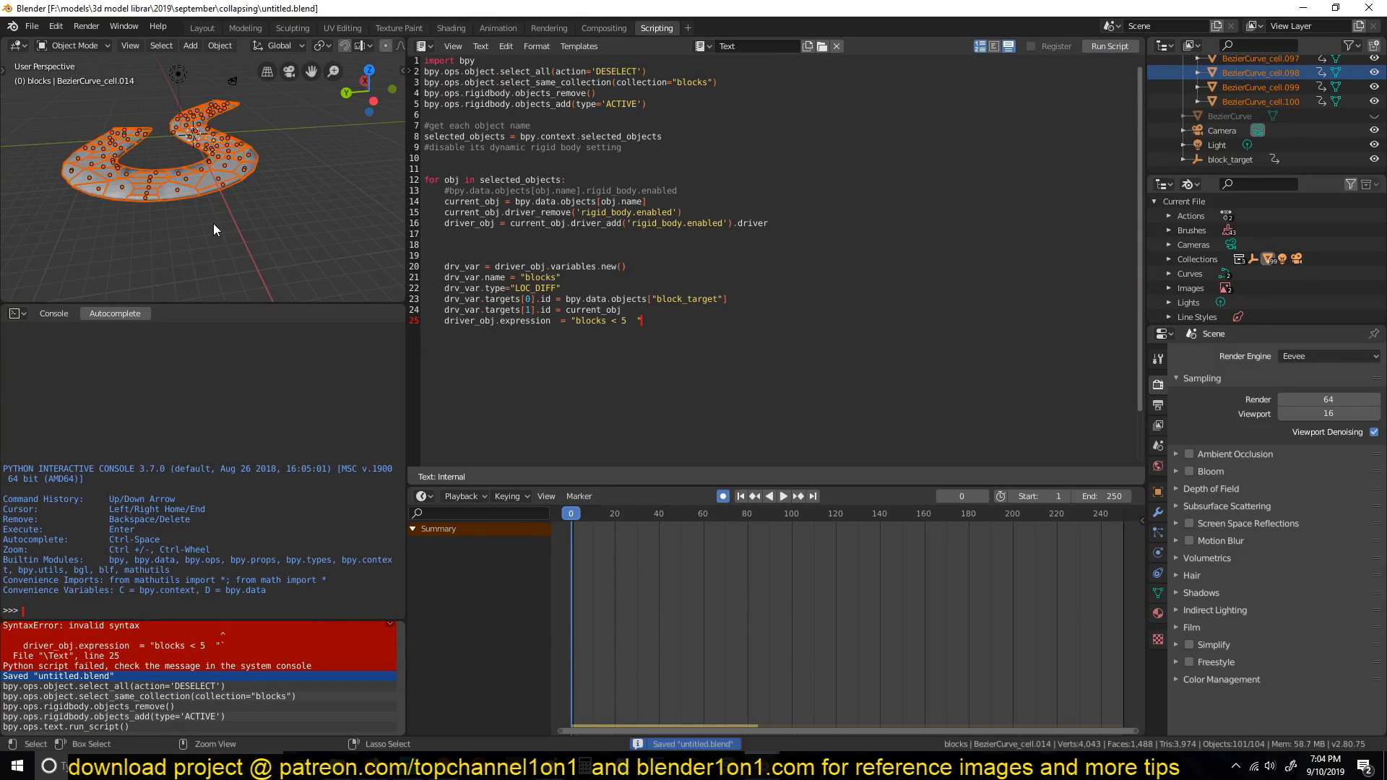
# - Deselect all objects, play the rigid body animation to check the driver result, return to frame 0 and save
pyautogui.hotkey('alt', 'a')
pyautogui.press('space')
pyautogui.scroll(-2, 197, 224)
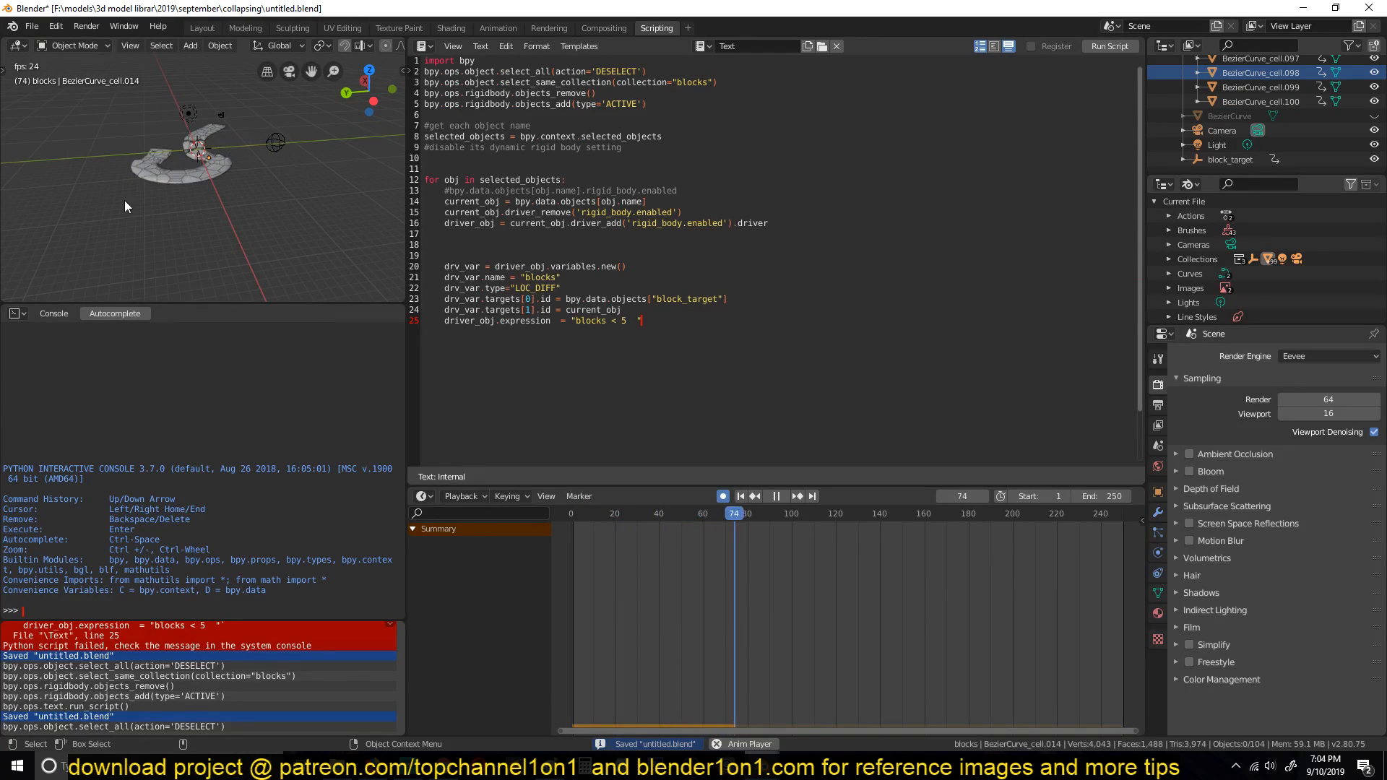
pyautogui.press('Escape')
pyautogui.moveTo(120, 189); pyautogui.dragTo(211, 198, button='middle')
pyautogui.hotkey('ctrl', 's')
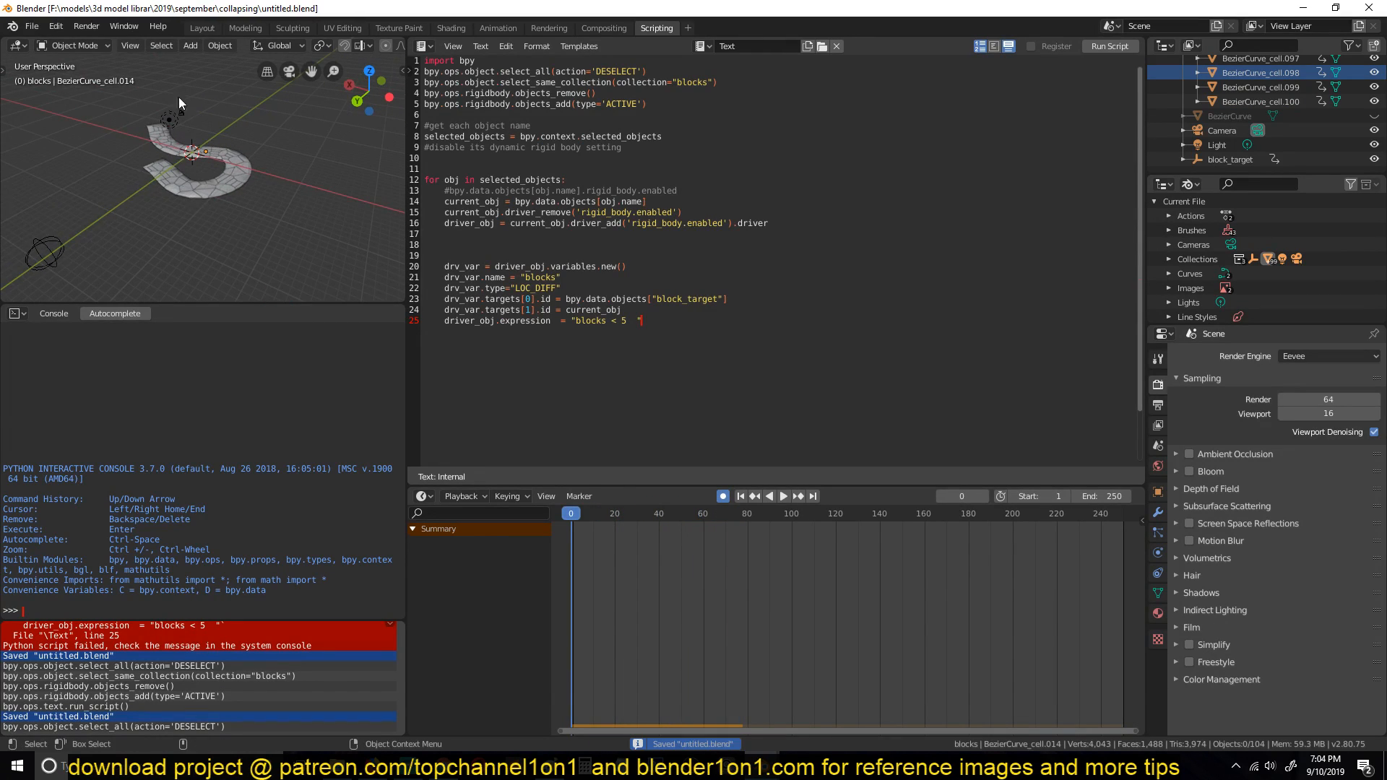
# - In the Layout workspace, replay the path's collapse from frame 0 at several view angles and pause at frame 39
pyautogui.click(201, 27)
pyautogui.moveTo(419, 296); pyautogui.dragTo(521, 292, button='middle')
pyautogui.press('space')
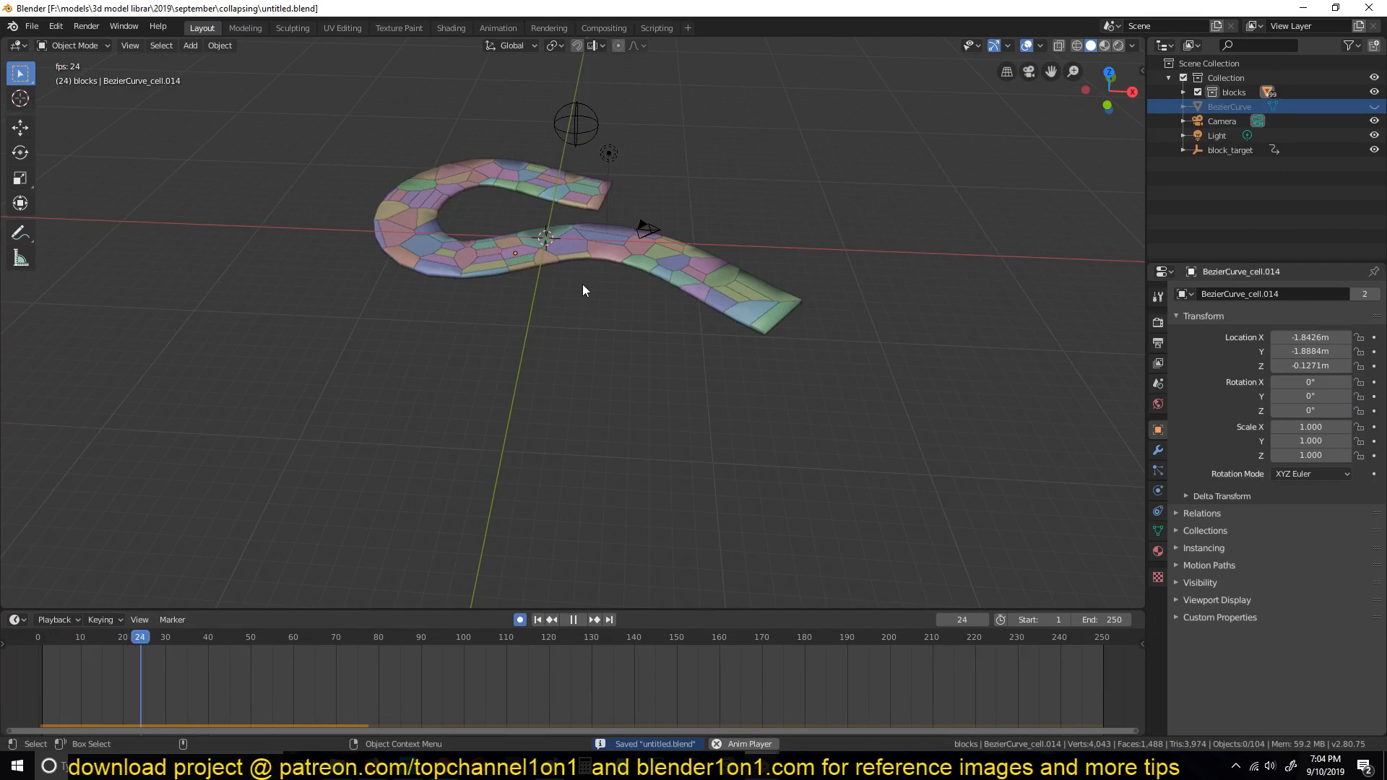
pyautogui.moveTo(542, 294); pyautogui.dragTo(137, 218, button='middle')
pyautogui.hotkey('shift', 'Left')
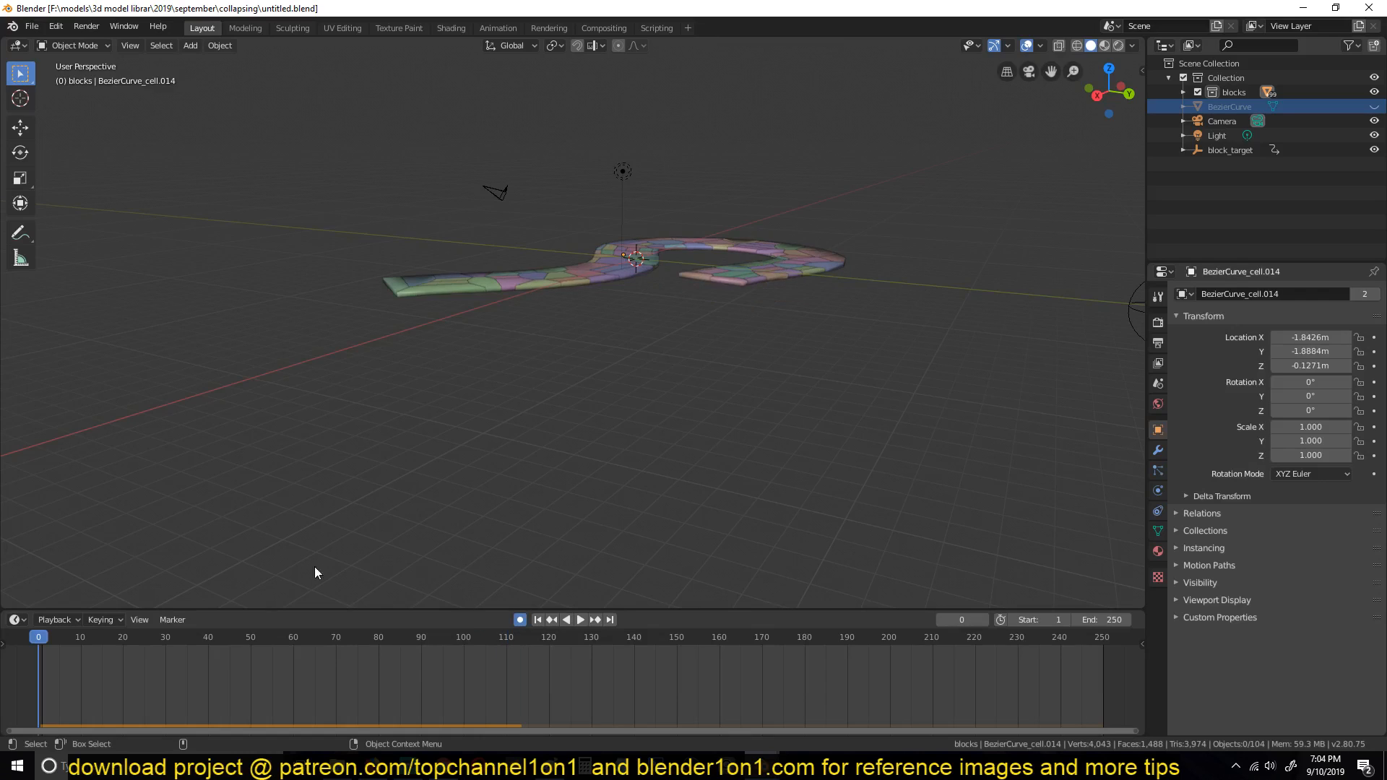
pyautogui.moveTo(422, 340); pyautogui.dragTo(364, 353, button='middle')
pyautogui.scroll(2, 364, 348)
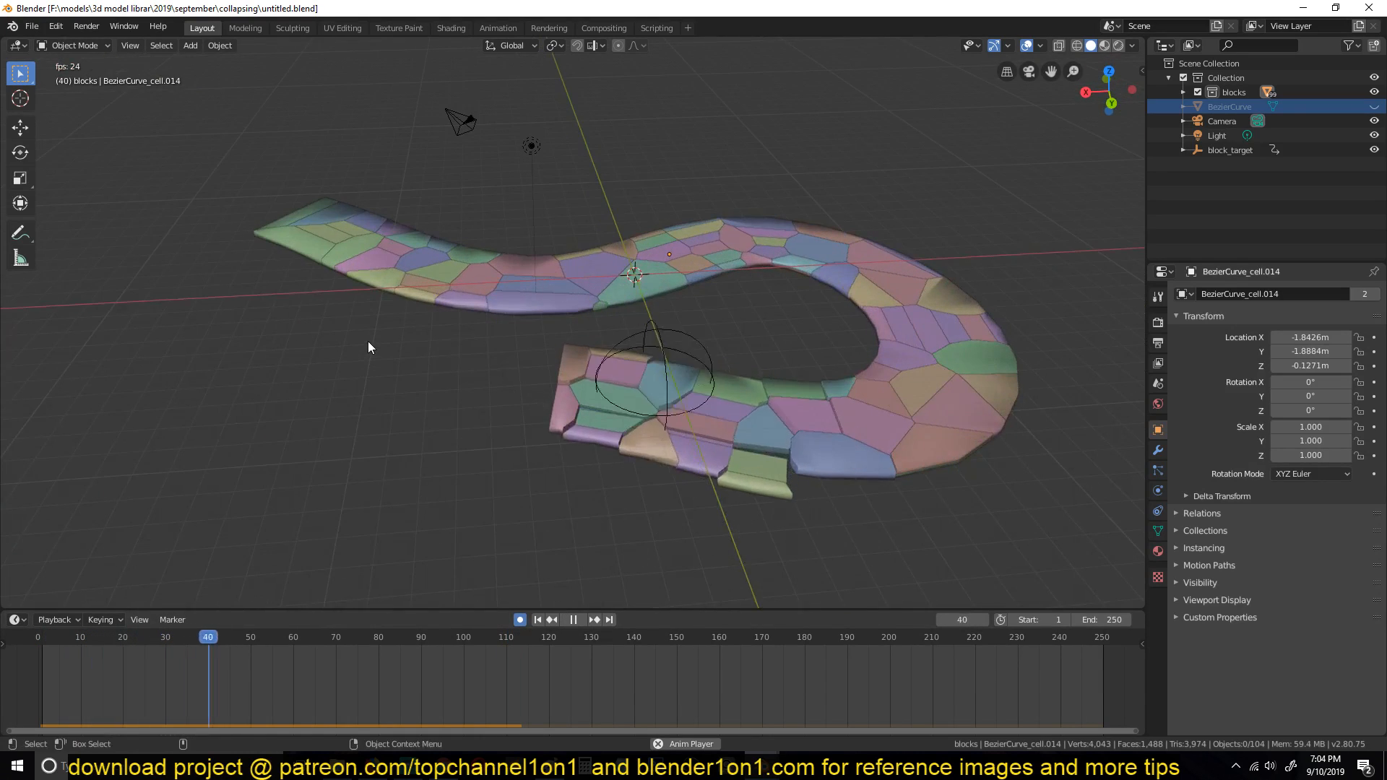
pyautogui.hotkey('shift', 'Left')
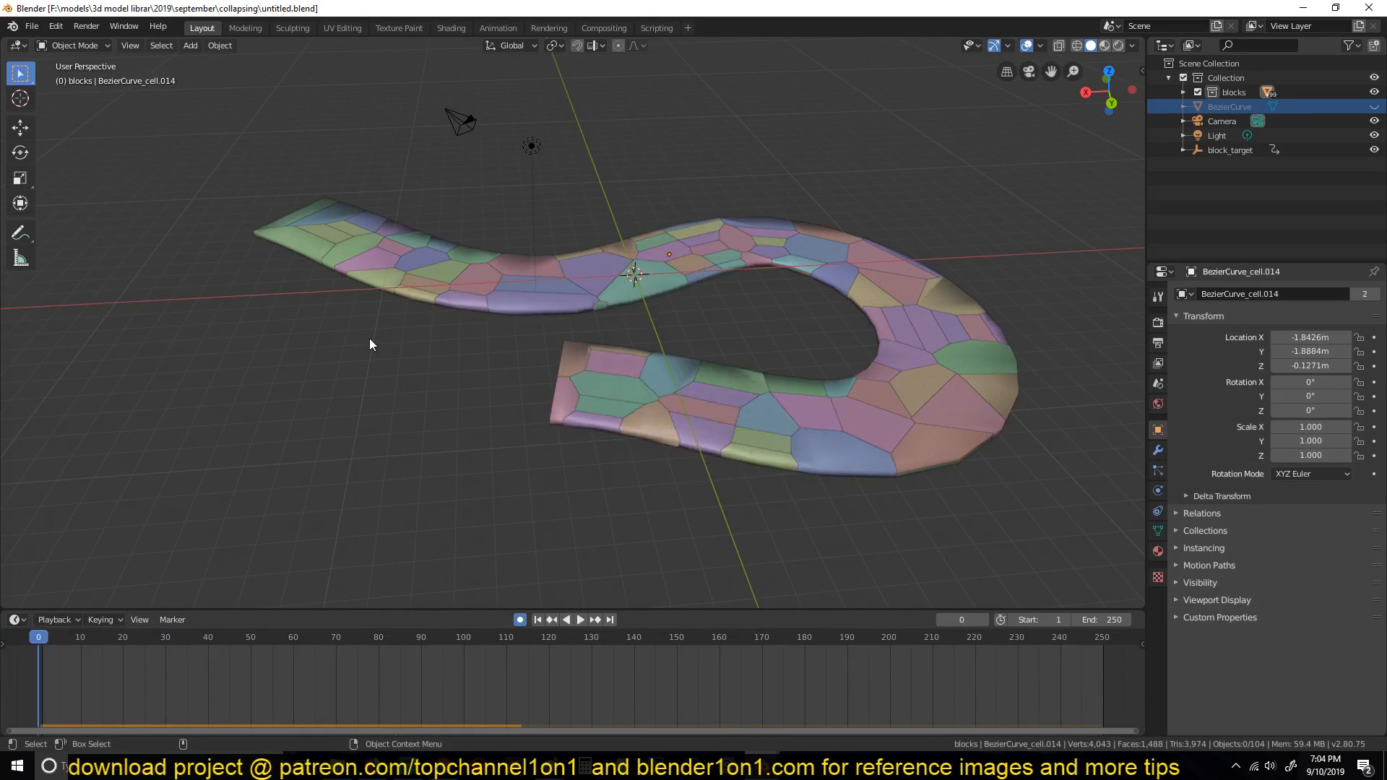
pyautogui.moveTo(419, 328); pyautogui.dragTo(537, 340, button='middle')
pyautogui.press('Escape')
pyautogui.press('space')
pyautogui.press('space')
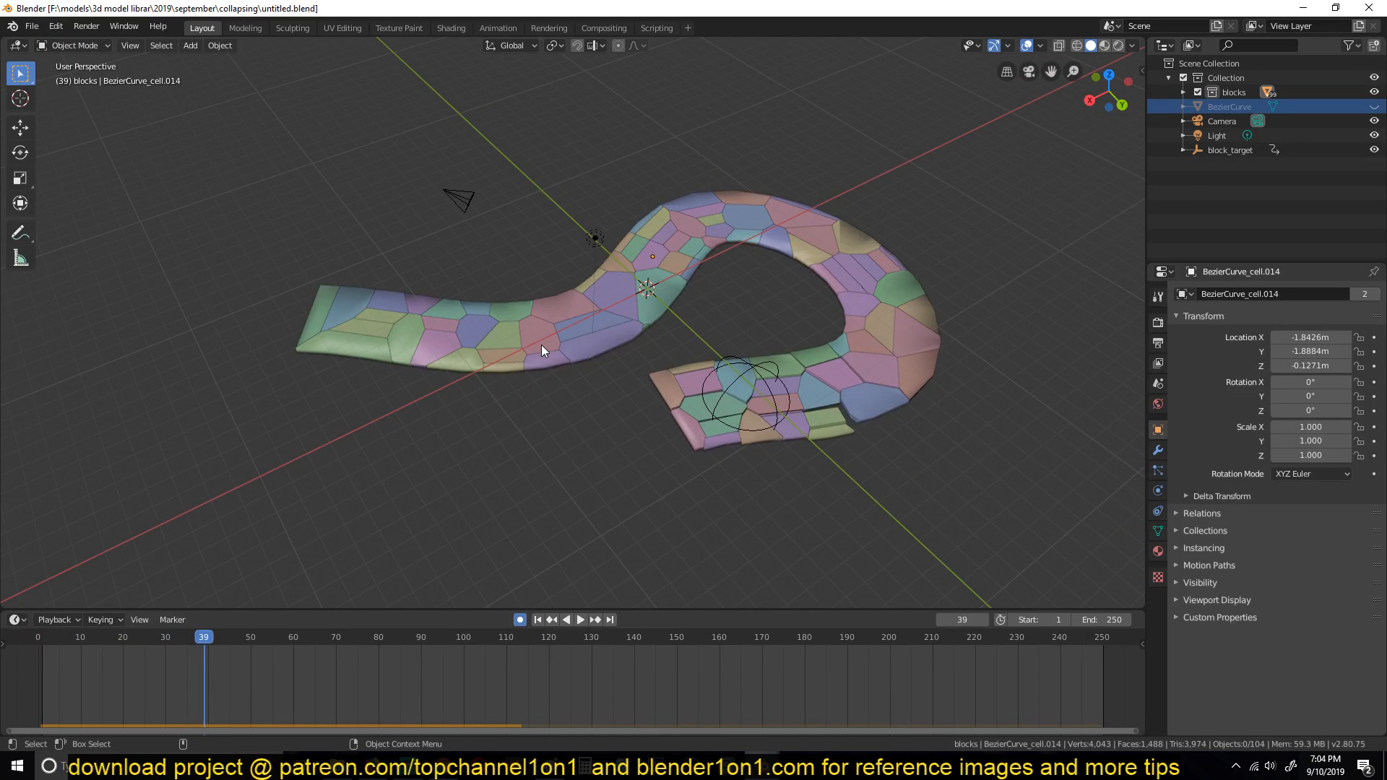
# - In the Scripting workspace, change the driver expression on line 25 to "blocks < 1" and save the project
pyautogui.click(747, 367)
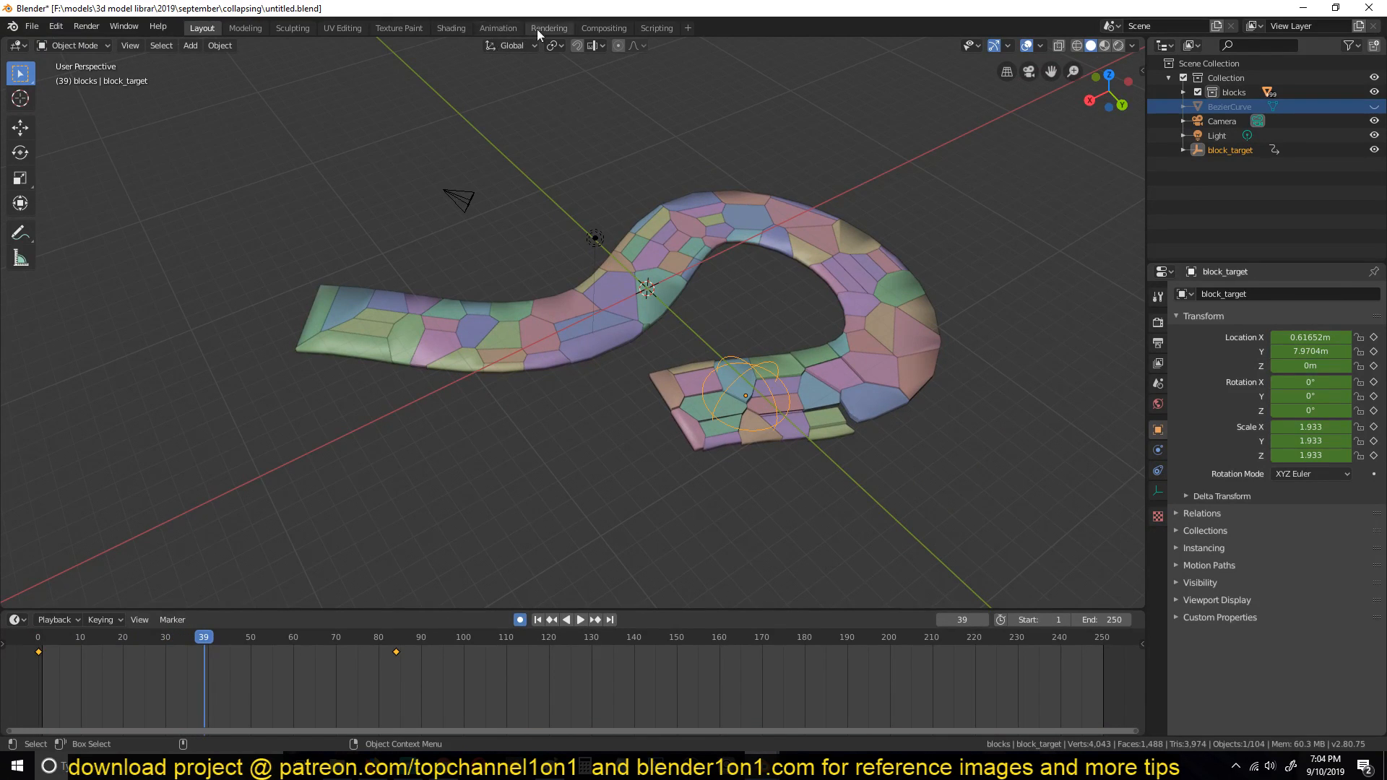
pyautogui.click(654, 28)
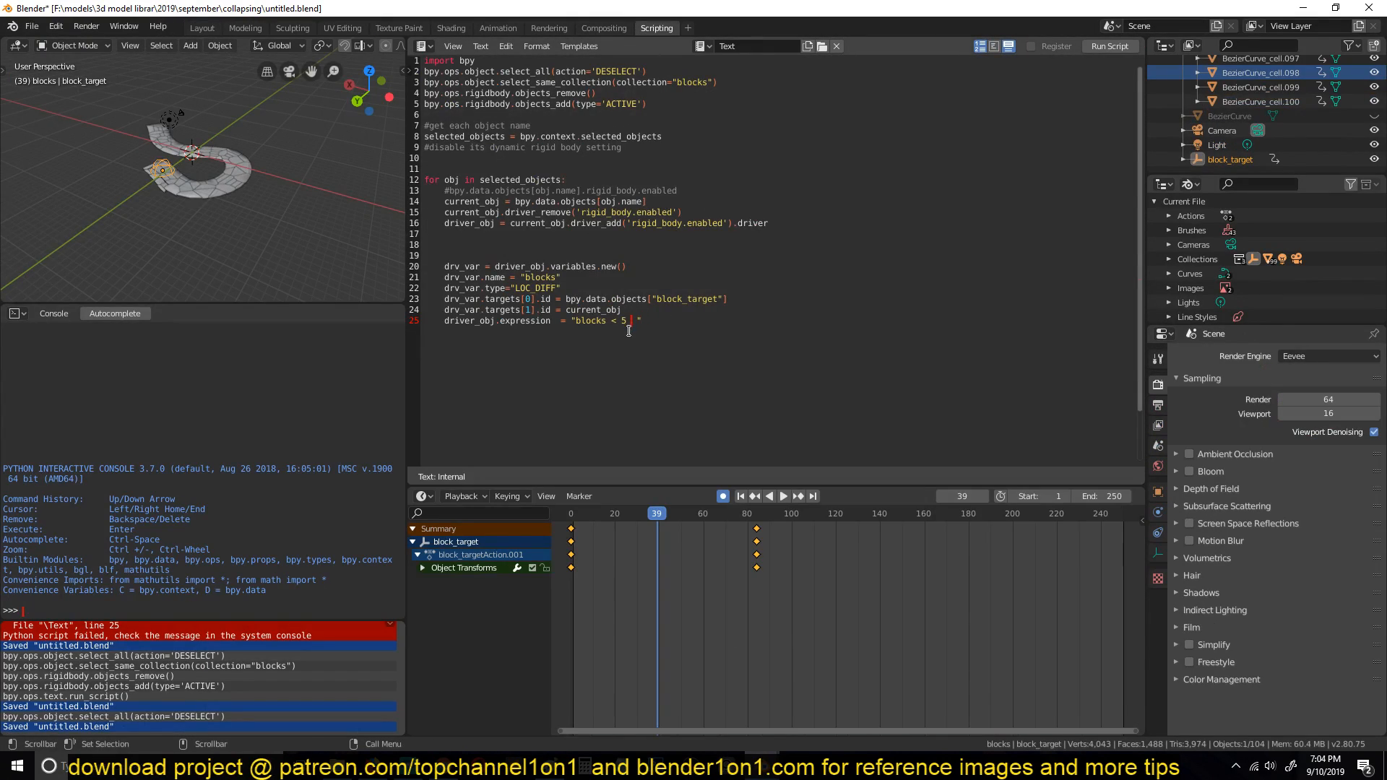
pyautogui.write('1')
pyautogui.hotkey('ctrl', 's')
pyautogui.click(274, 206)
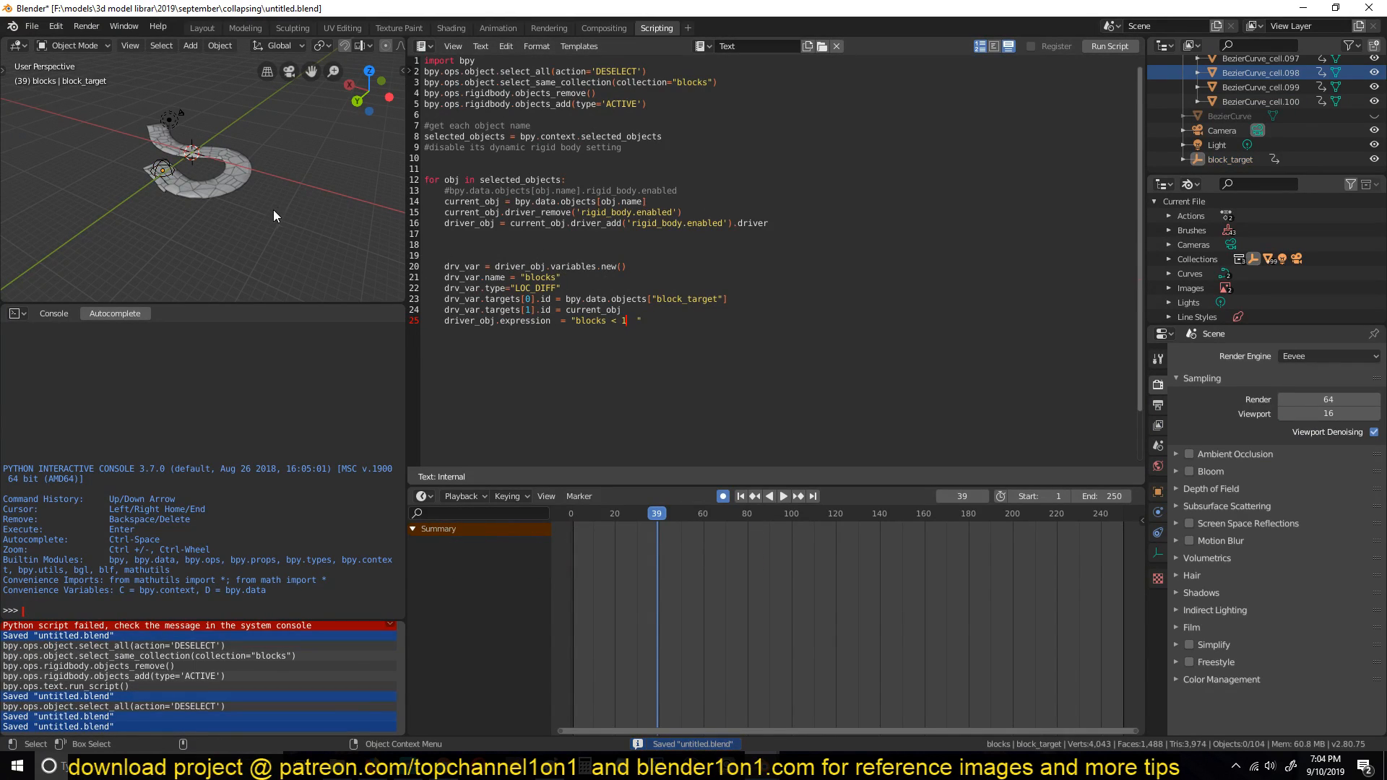
pyautogui.hotkey('ctrl', 's')
pyautogui.hotkey('ctrl', 'alt', 'space')
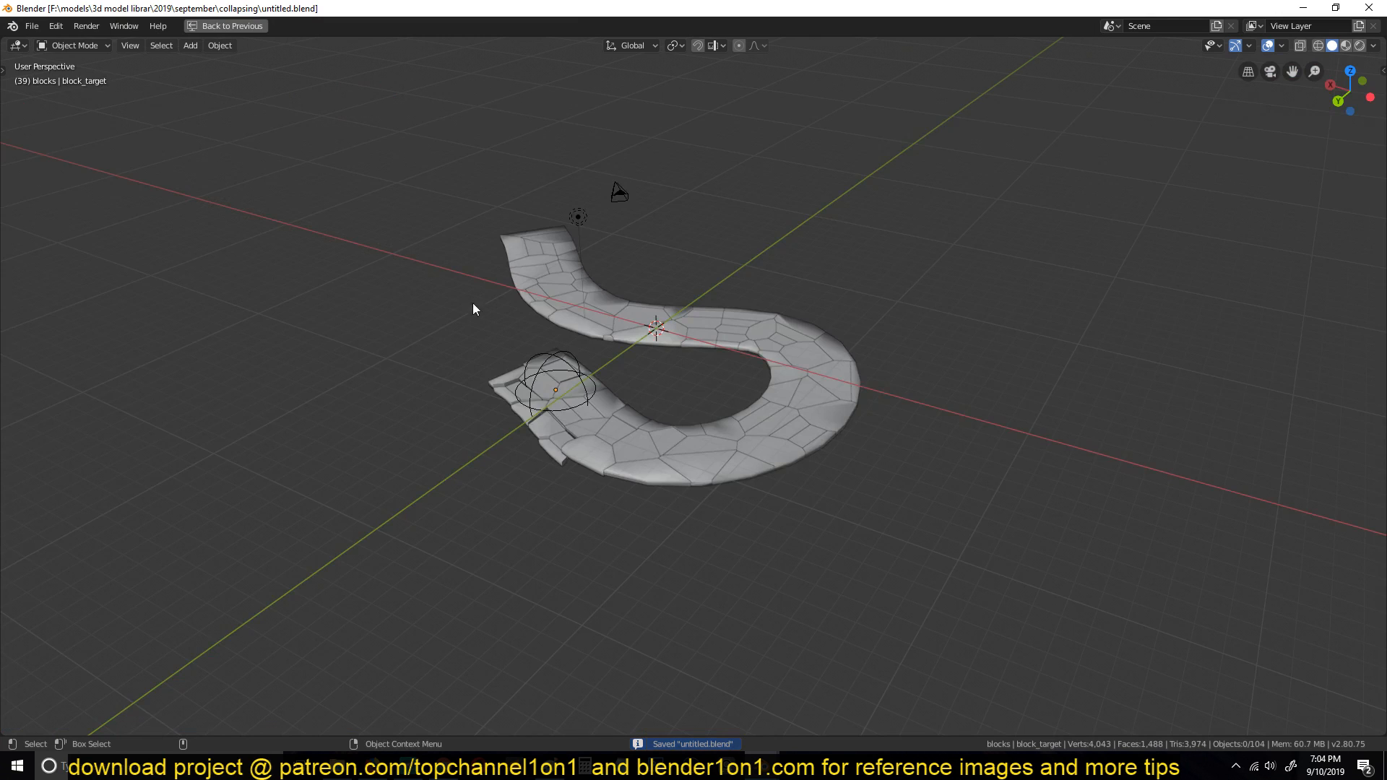
pyautogui.hotkey('ctrl', 'alt', 'space')
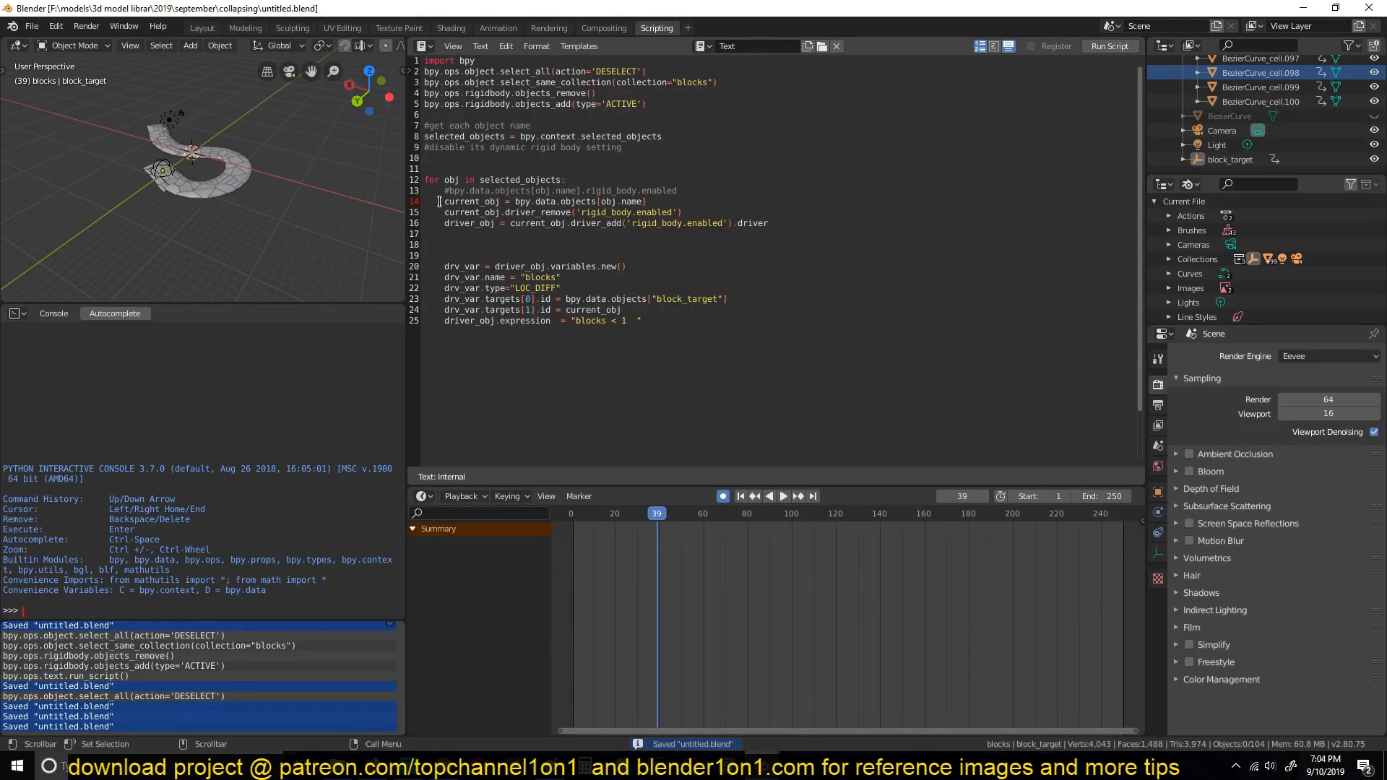
# - Try to run the script while block_target is the active object, saving between attempts
pyautogui.click(1110, 47)
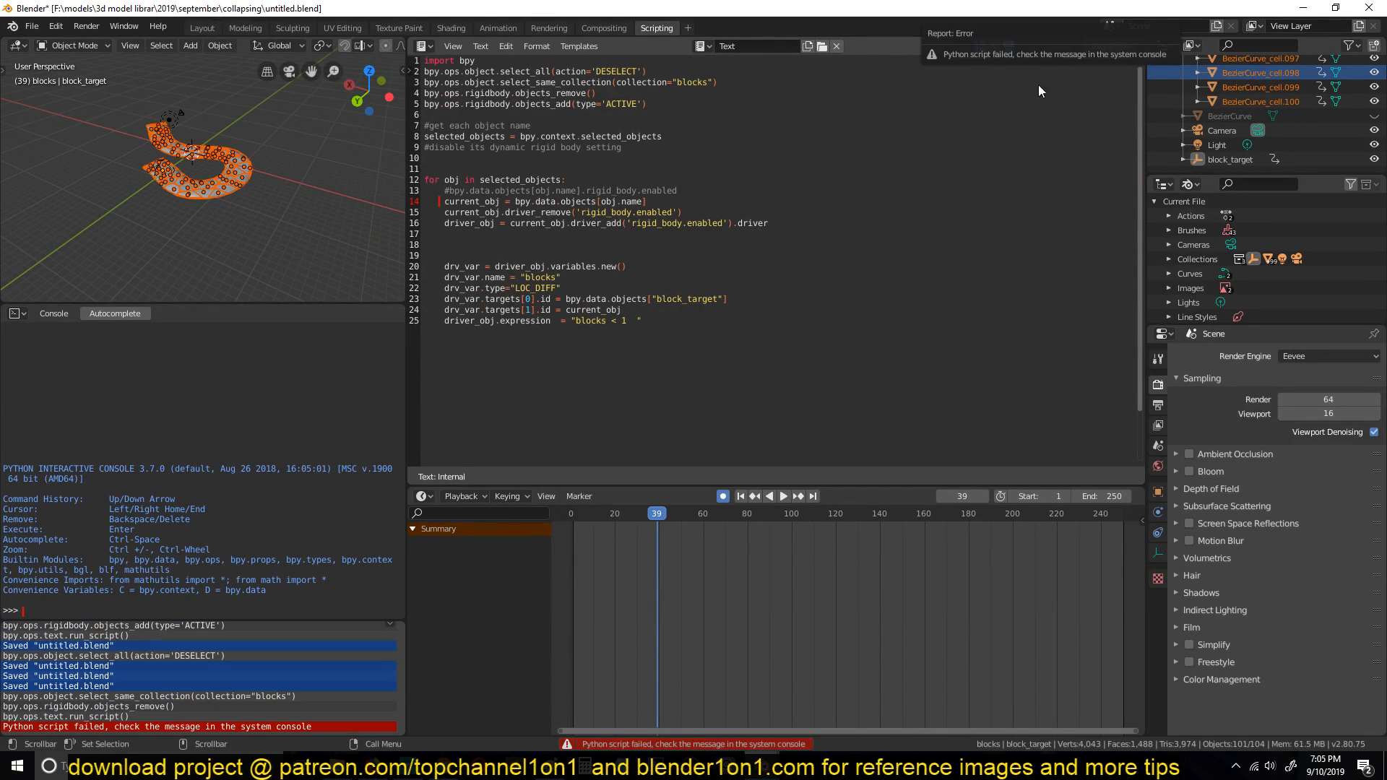
pyautogui.hotkey('ctrl', 's')
pyautogui.click(1096, 46)
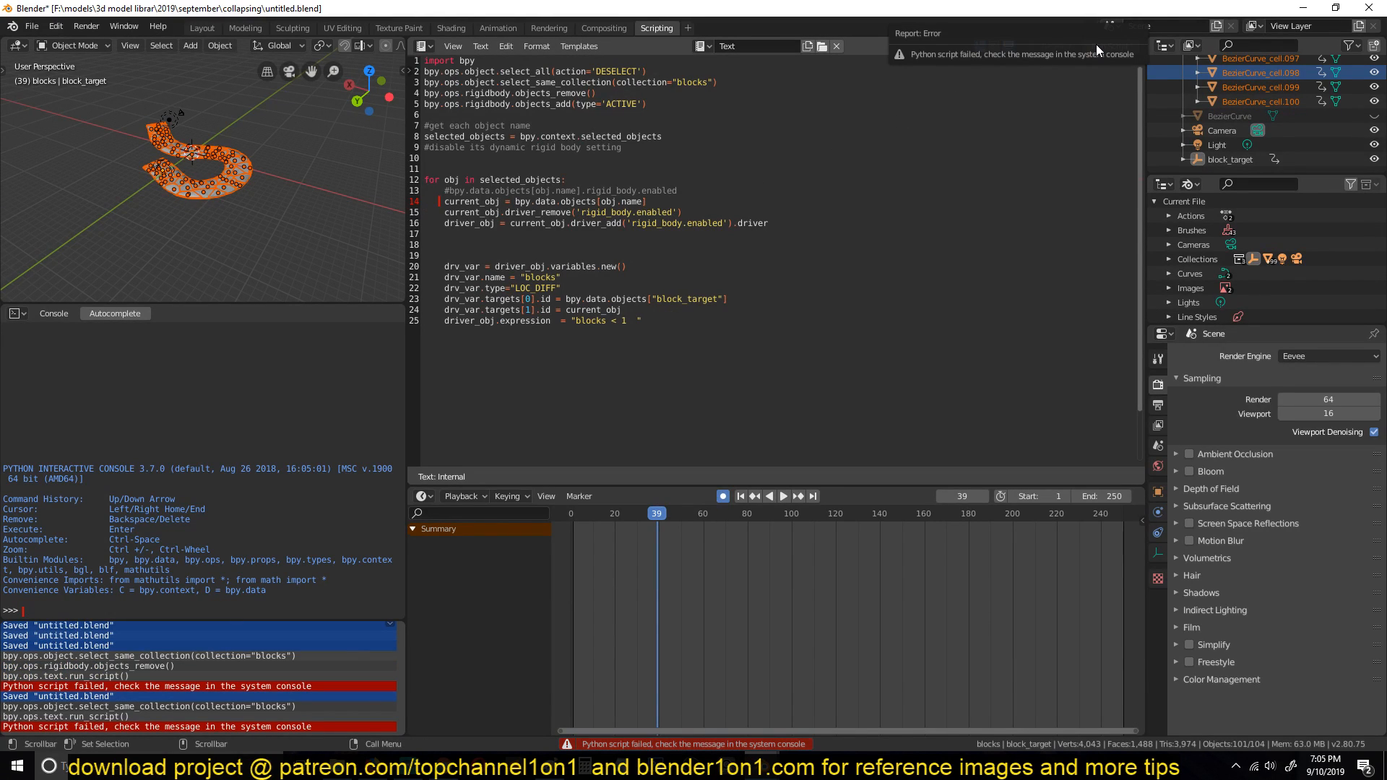
# - Delete the trailing spaces inside the driver expression's quotes on line 25 and save the project
pyautogui.click(626, 311)
pyautogui.hotkey('ctrl', 's')
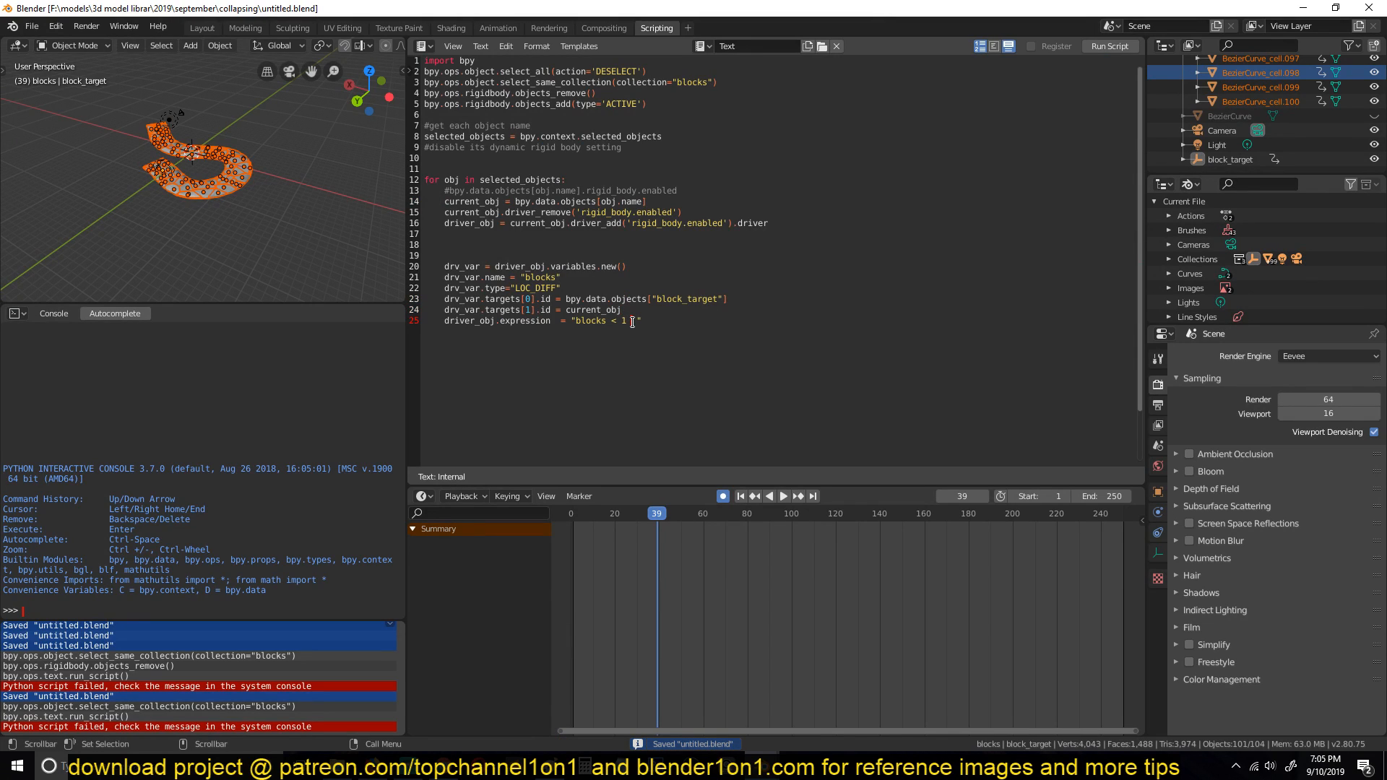
pyautogui.press('BackSpace')
pyautogui.click(738, 303)
pyautogui.hotkey('ctrl', 's')
pyautogui.hotkey('ctrl', 's')
pyautogui.hotkey('ctrl', 's')
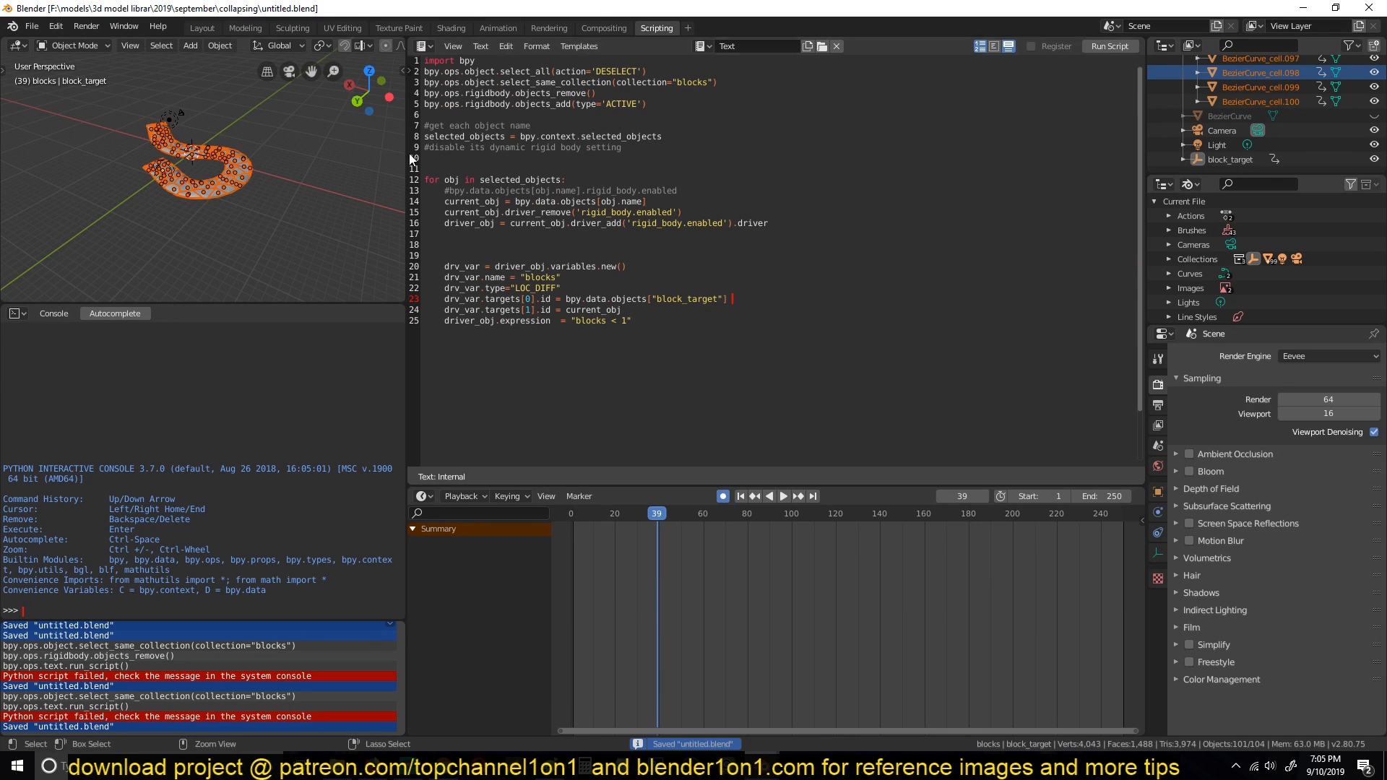
# - Try running the edited script, undo the text edits back to the "blocks < 5" expression, and save
pyautogui.click(1105, 45)
pyautogui.hotkey('ctrl', 'a')
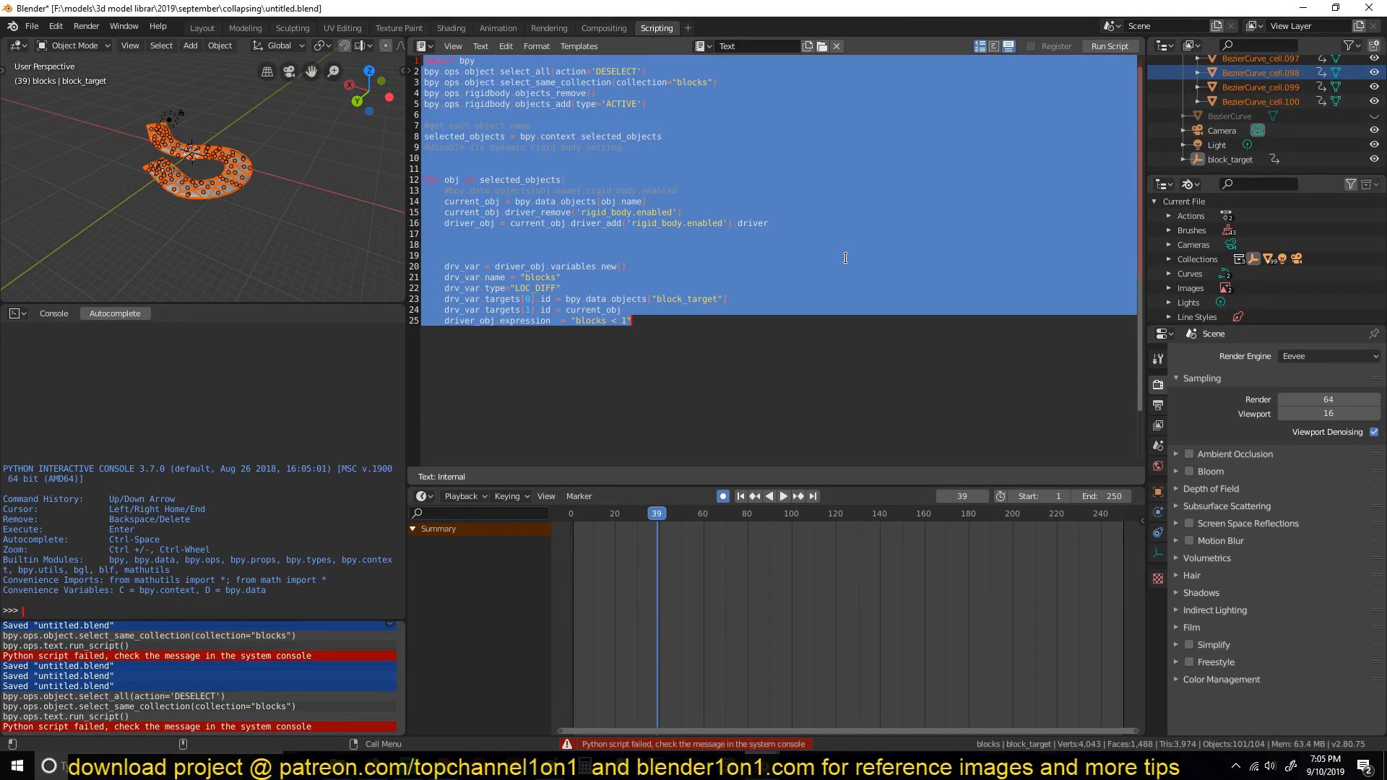
pyautogui.hotkey('ctrl', 'z')
pyautogui.hotkey('ctrl', 's')
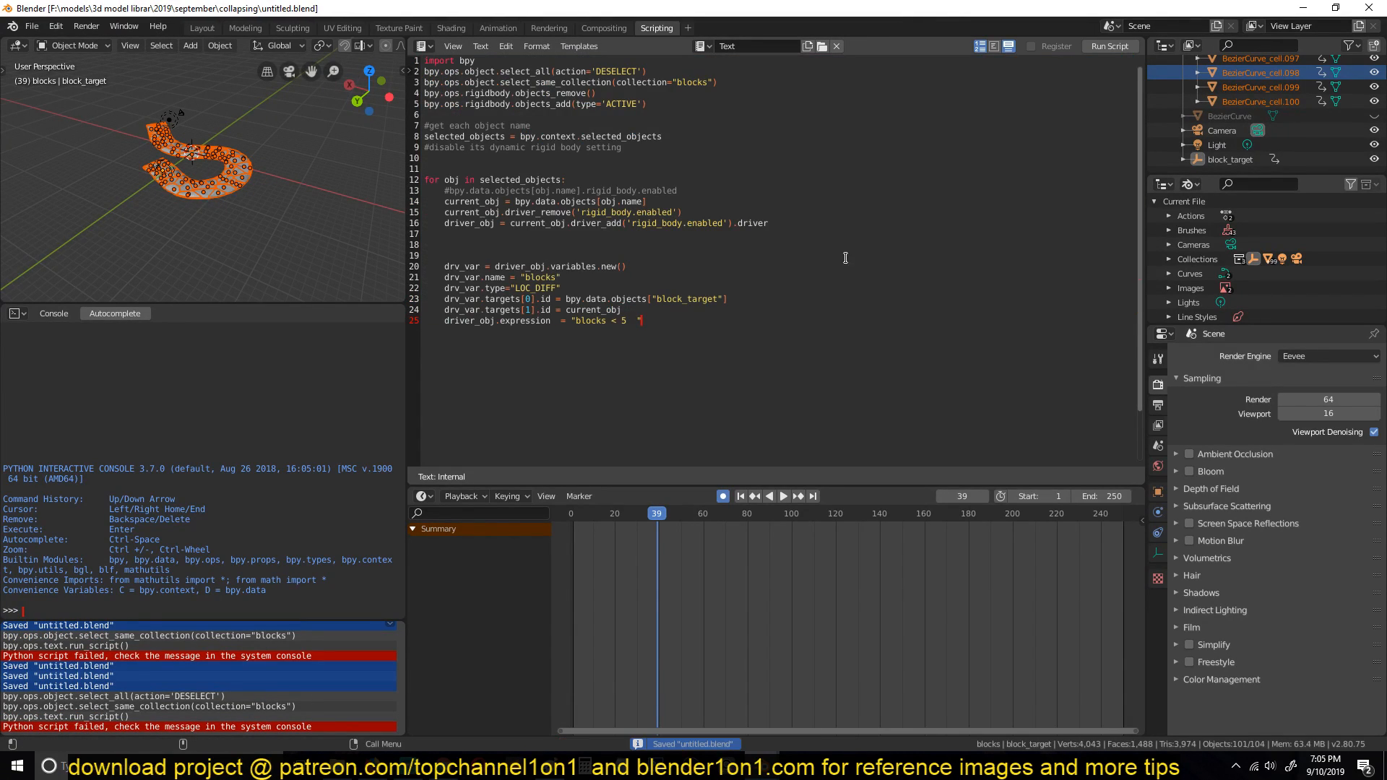
# - Make a path cell near the middle of the curve active, rerun the "blocks < 5" script and save
pyautogui.click(1120, 50)
pyautogui.moveTo(232, 173); pyautogui.dragTo(297, 182, button='middle')
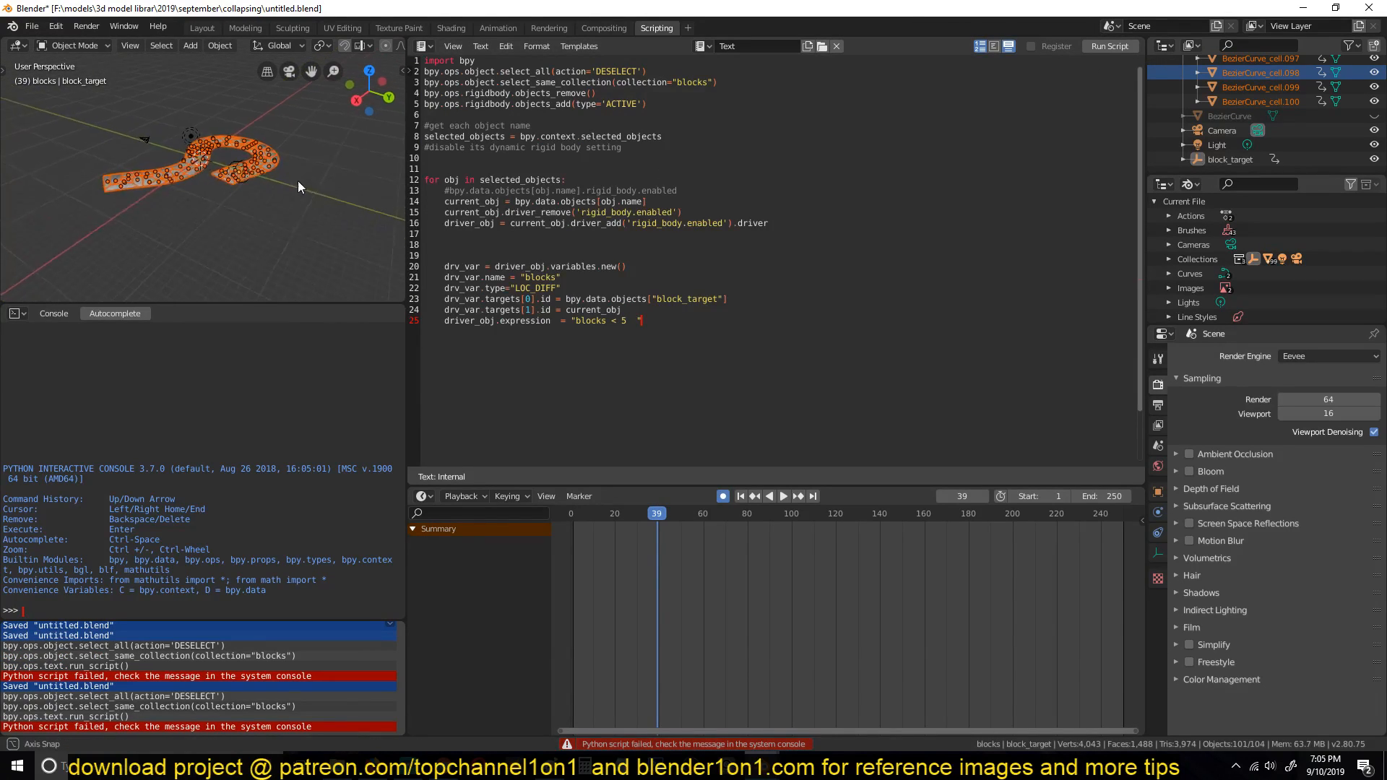
pyautogui.scroll(3, 274, 182)
pyautogui.click(162, 167)
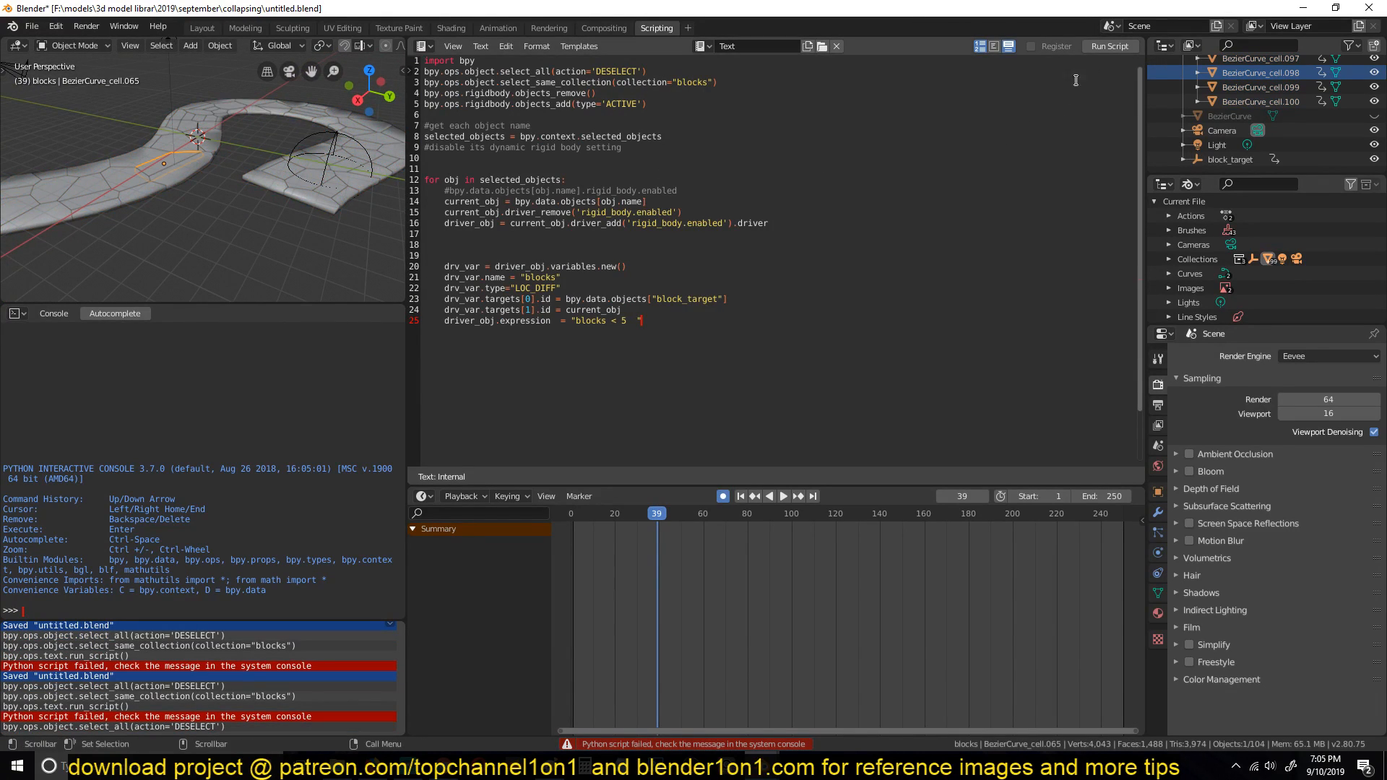
pyautogui.click(1110, 49)
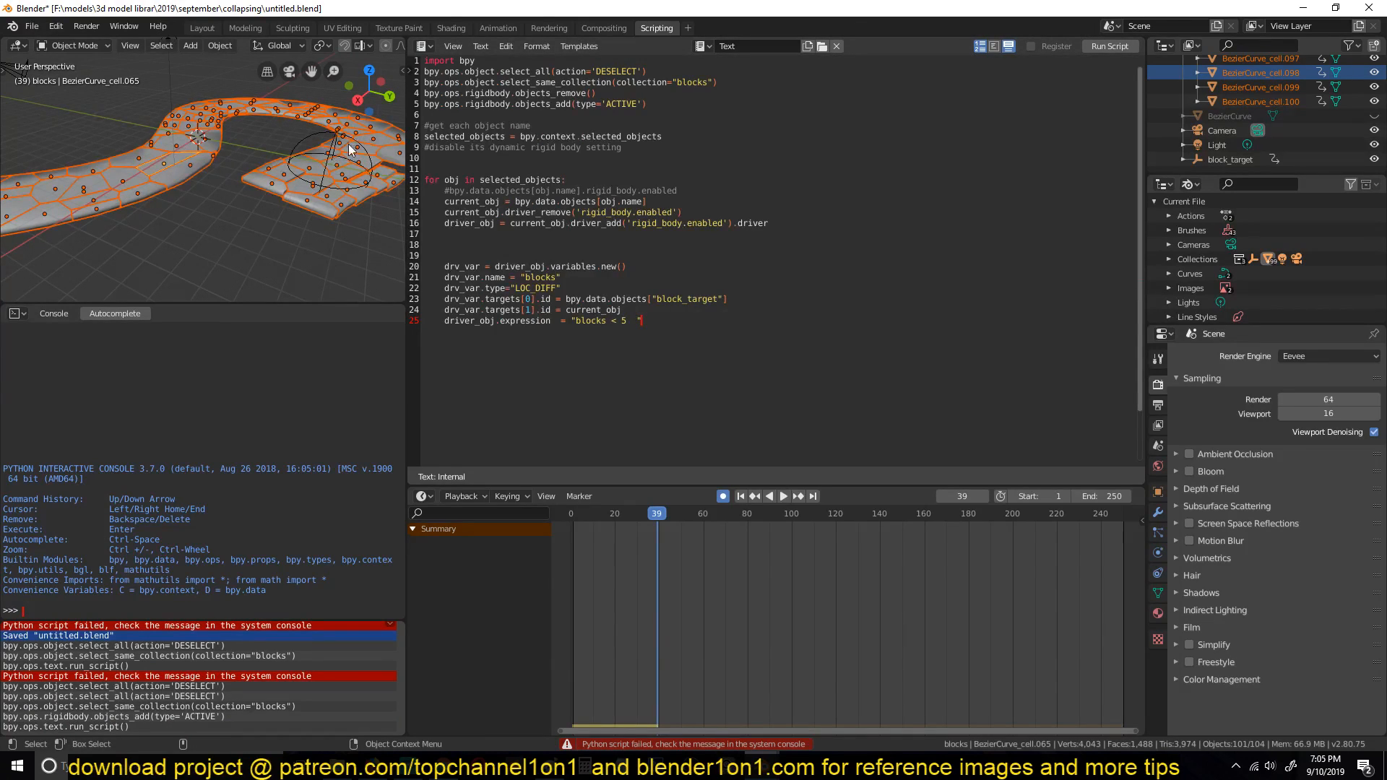
pyautogui.hotkey('ctrl', 's')
pyautogui.hotkey('ctrl', 's')
# - Deselect all objects, set the threshold in the line 25 driver expression to 1, and save
pyautogui.press('a')
pyautogui.moveTo(130, 185); pyautogui.dragTo(195, 208, button='middle')
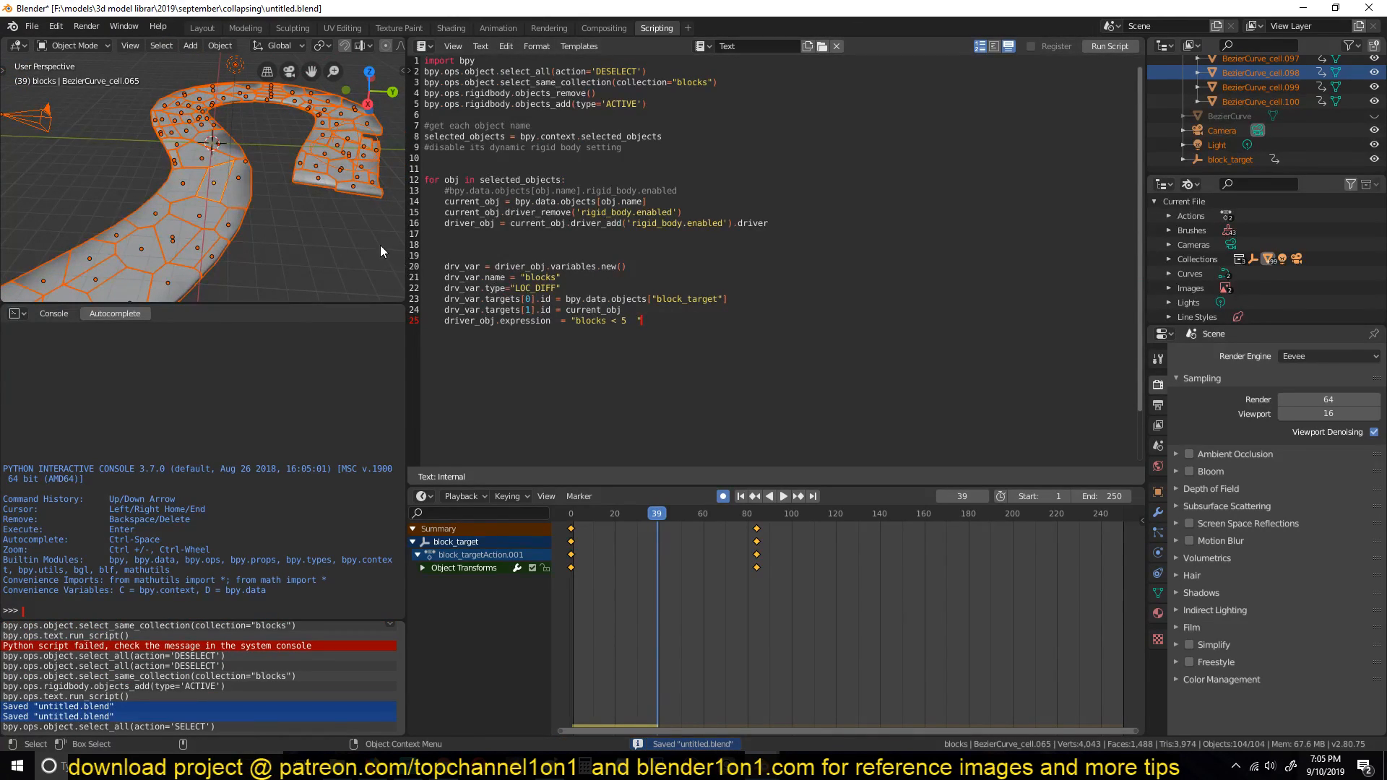
pyautogui.click(380, 245)
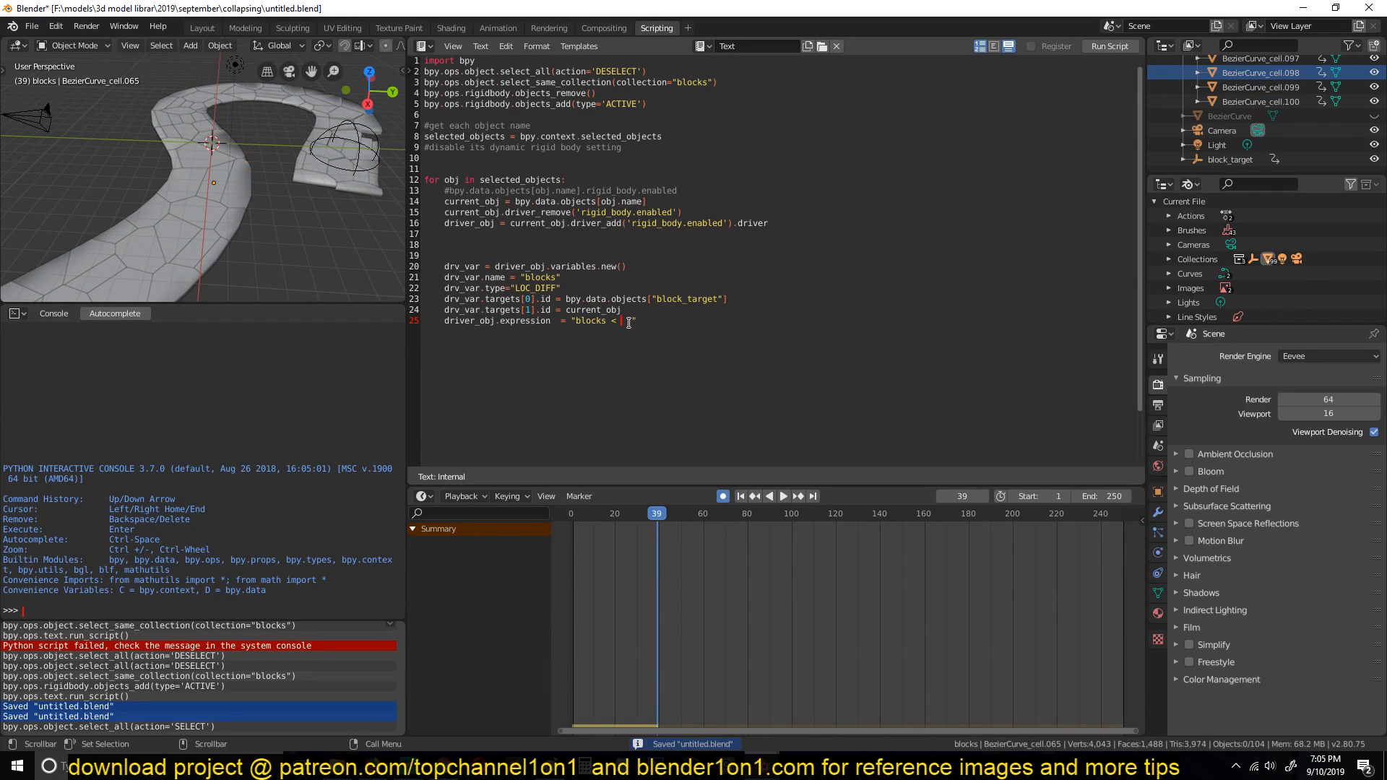
pyautogui.hotkey('ctrl', 's')
# - Make a path cell near the world origin active, run the "blocks < 1" script and save
pyautogui.click(247, 190)
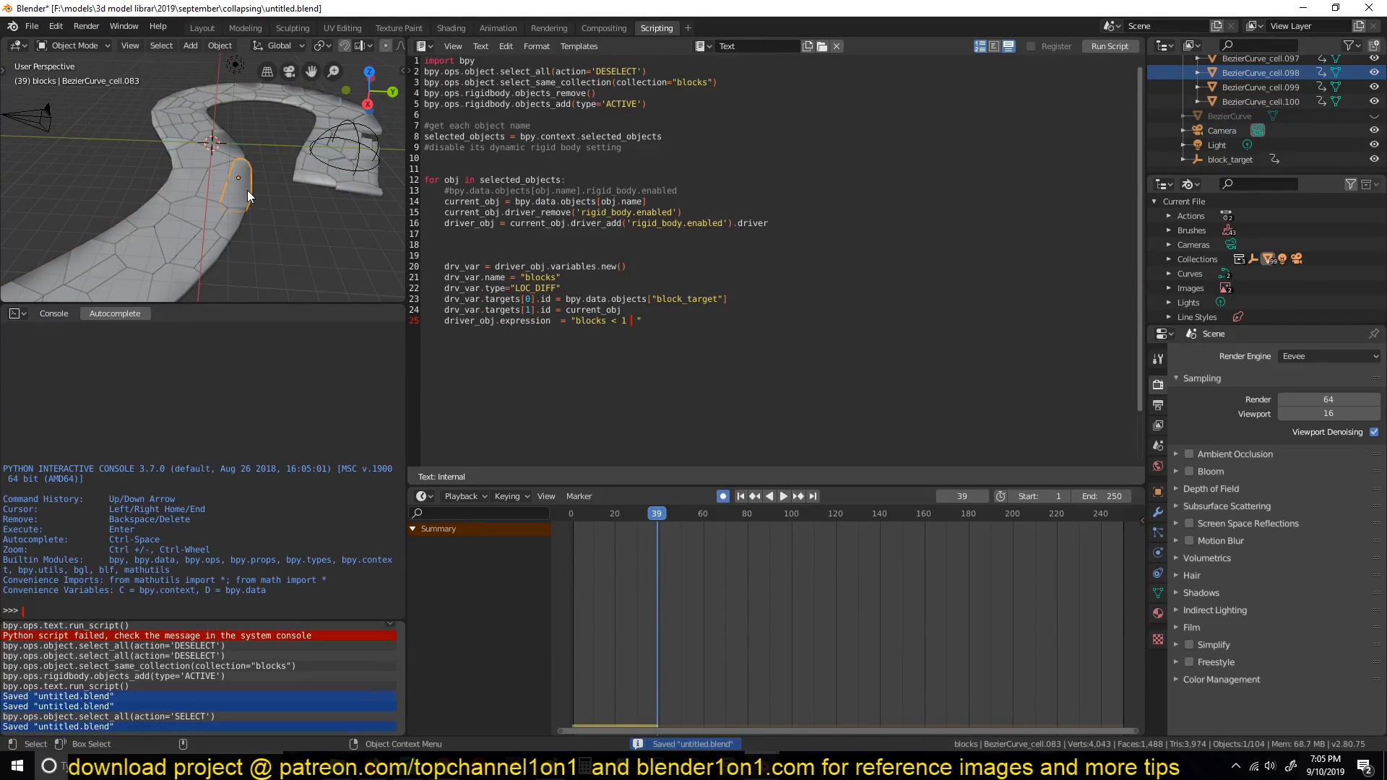
pyautogui.moveTo(198, 192); pyautogui.dragTo(114, 159, button='middle')
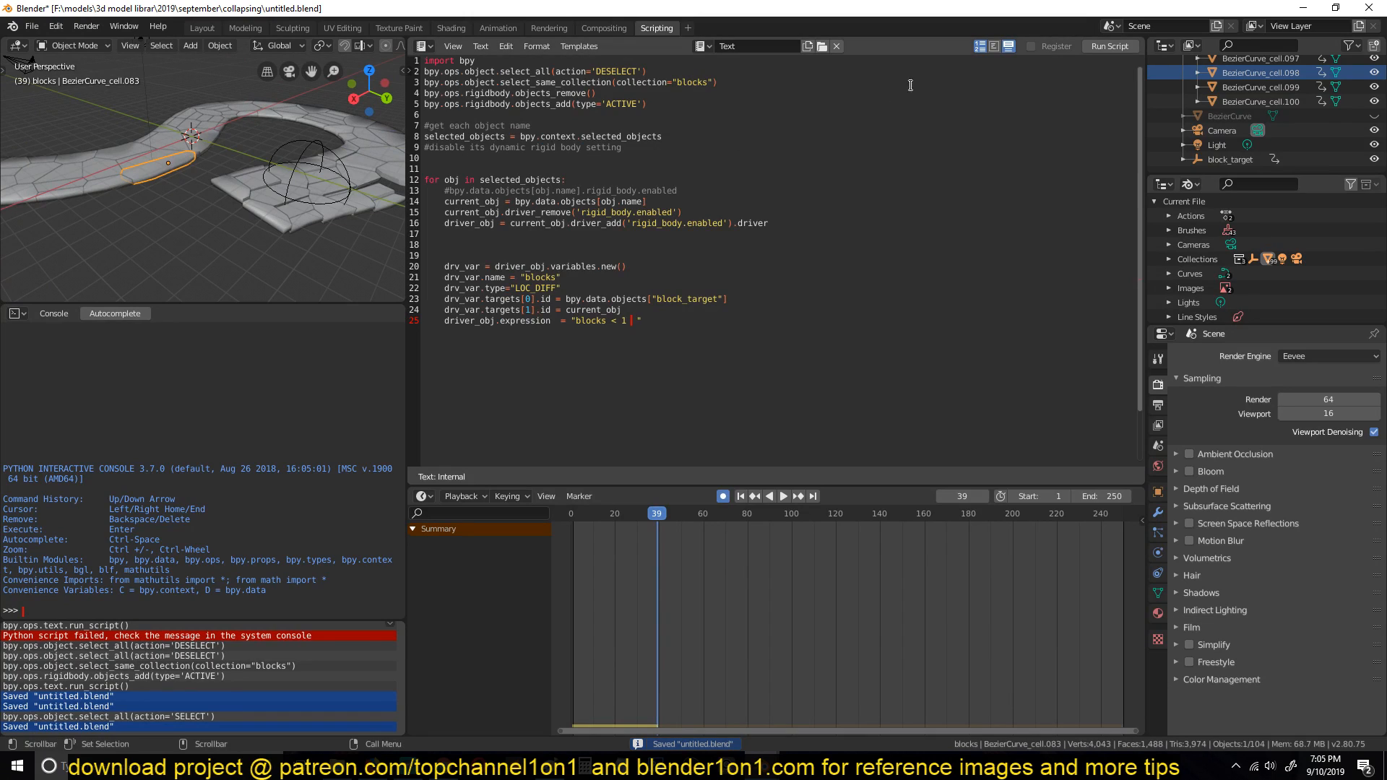
pyautogui.click(1104, 46)
pyautogui.hotkey('ctrl', 's')
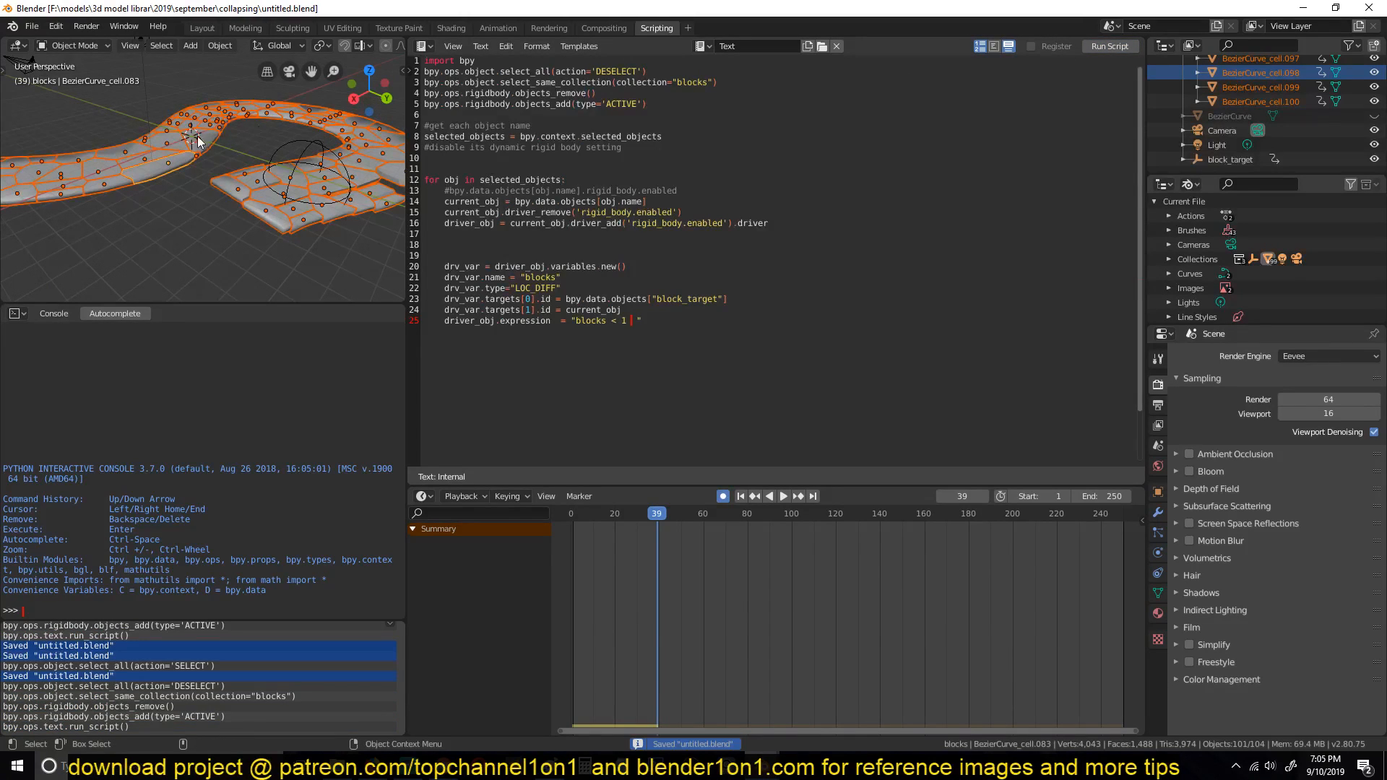
# - Deselect everything, play the animation from the start to check the threshold of 1, and stop at frame 101
pyautogui.moveTo(272, 121); pyautogui.dragTo(300, 155, button='middle')
pyautogui.keyDown('shift'); pyautogui.moveTo(581, 591); pyautogui.dragTo(571, 591, button='right'); pyautogui.keyUp('shift')
pyautogui.hotkey('alt', 'a')
pyautogui.press('space')
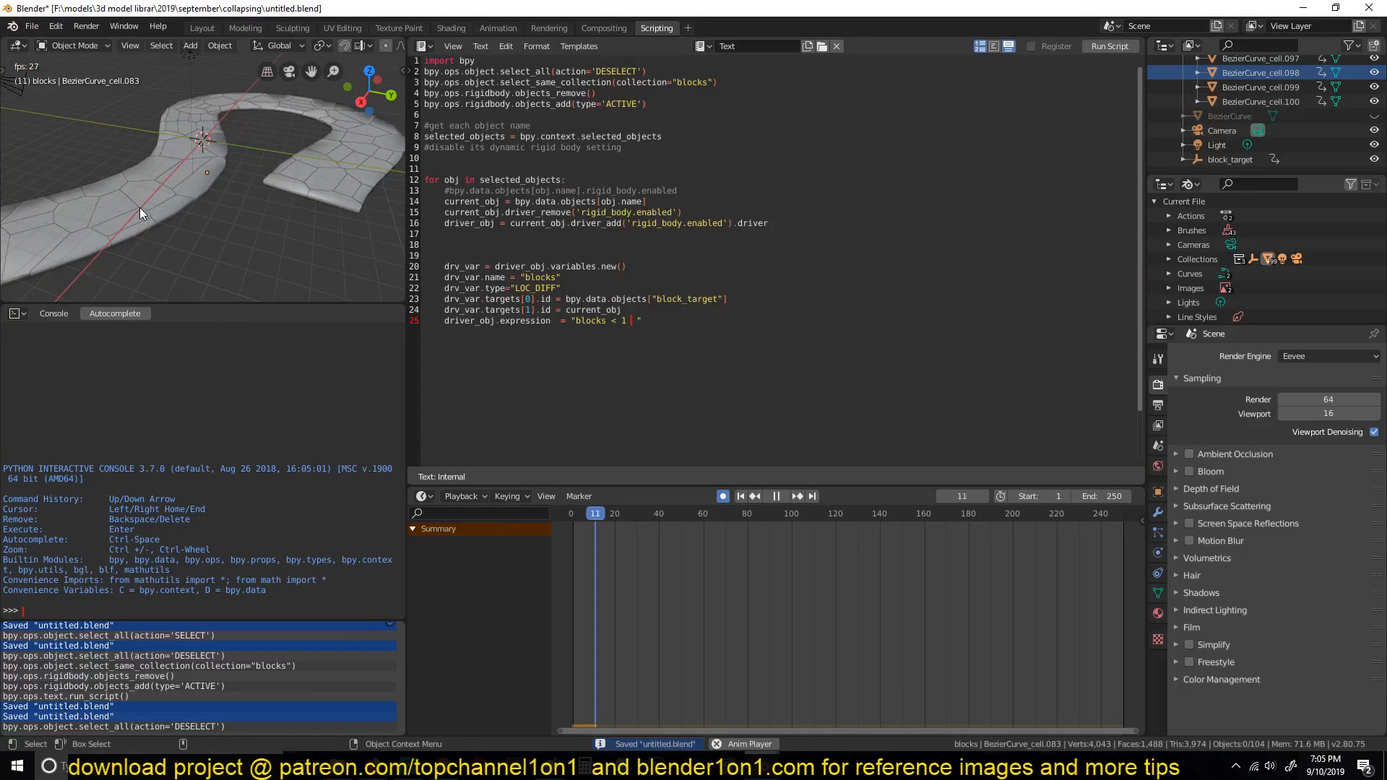
pyautogui.moveTo(141, 206); pyautogui.dragTo(172, 213, button='middle')
pyautogui.scroll(-4, 174, 211)
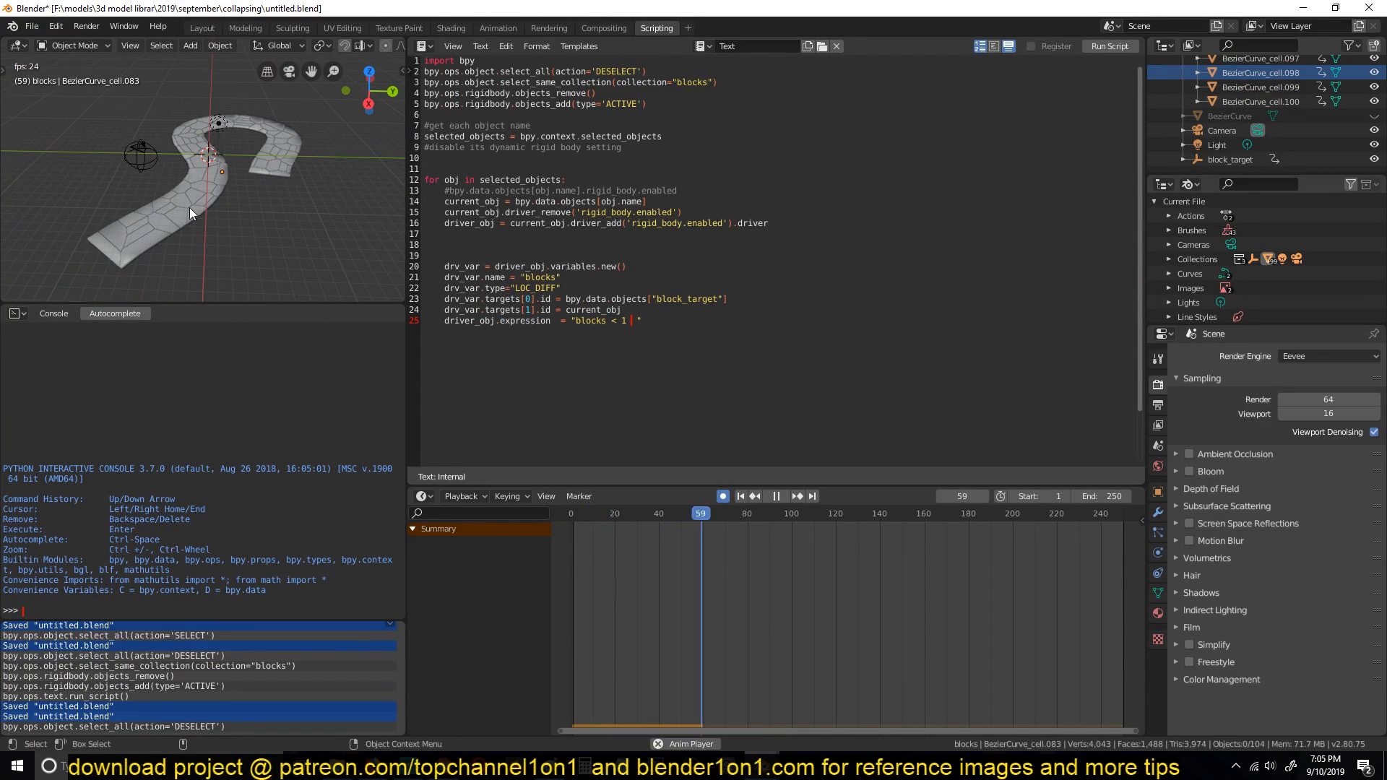
pyautogui.press('space')
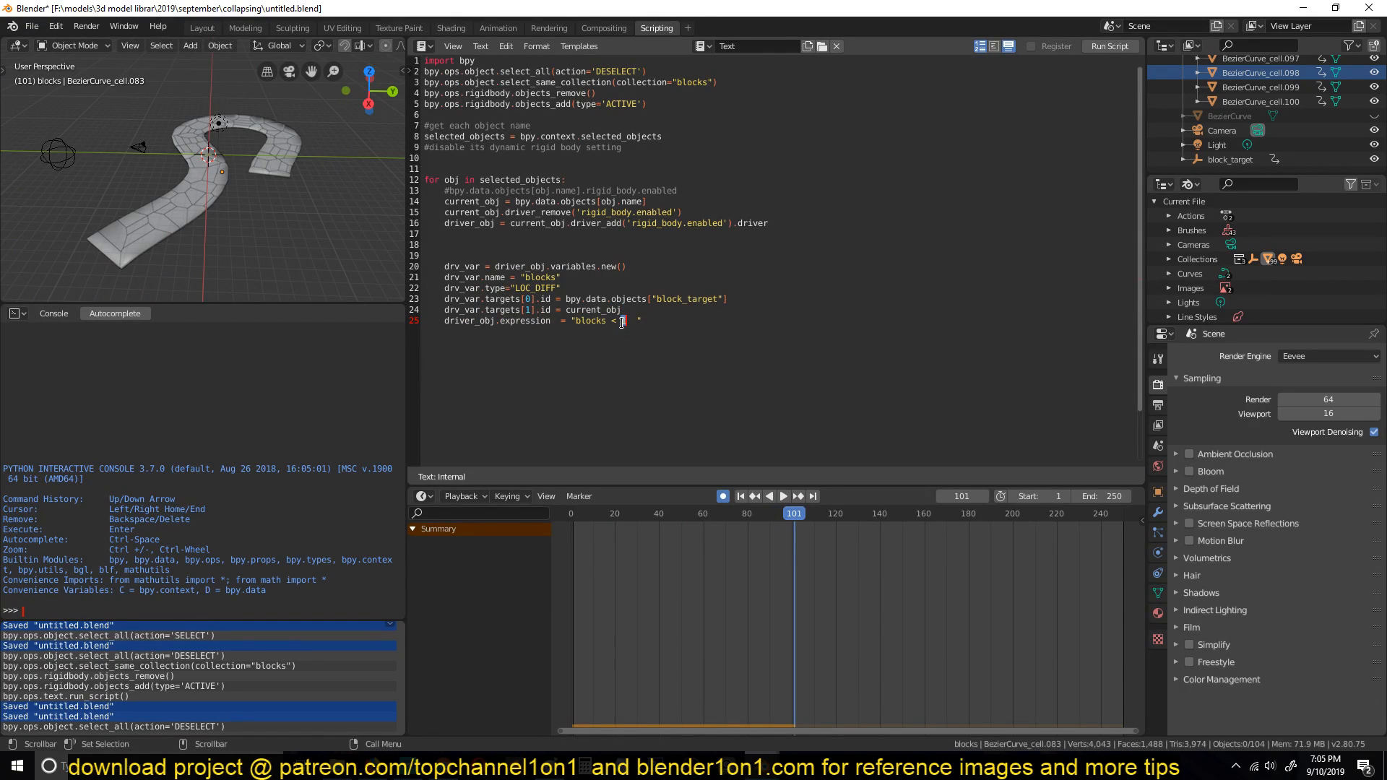
# - Set the driver expression on line 25 to "blocks < 4", run the script with a path cell active, and save
pyautogui.press('End')
pyautogui.hotkey('ctrl', 's')
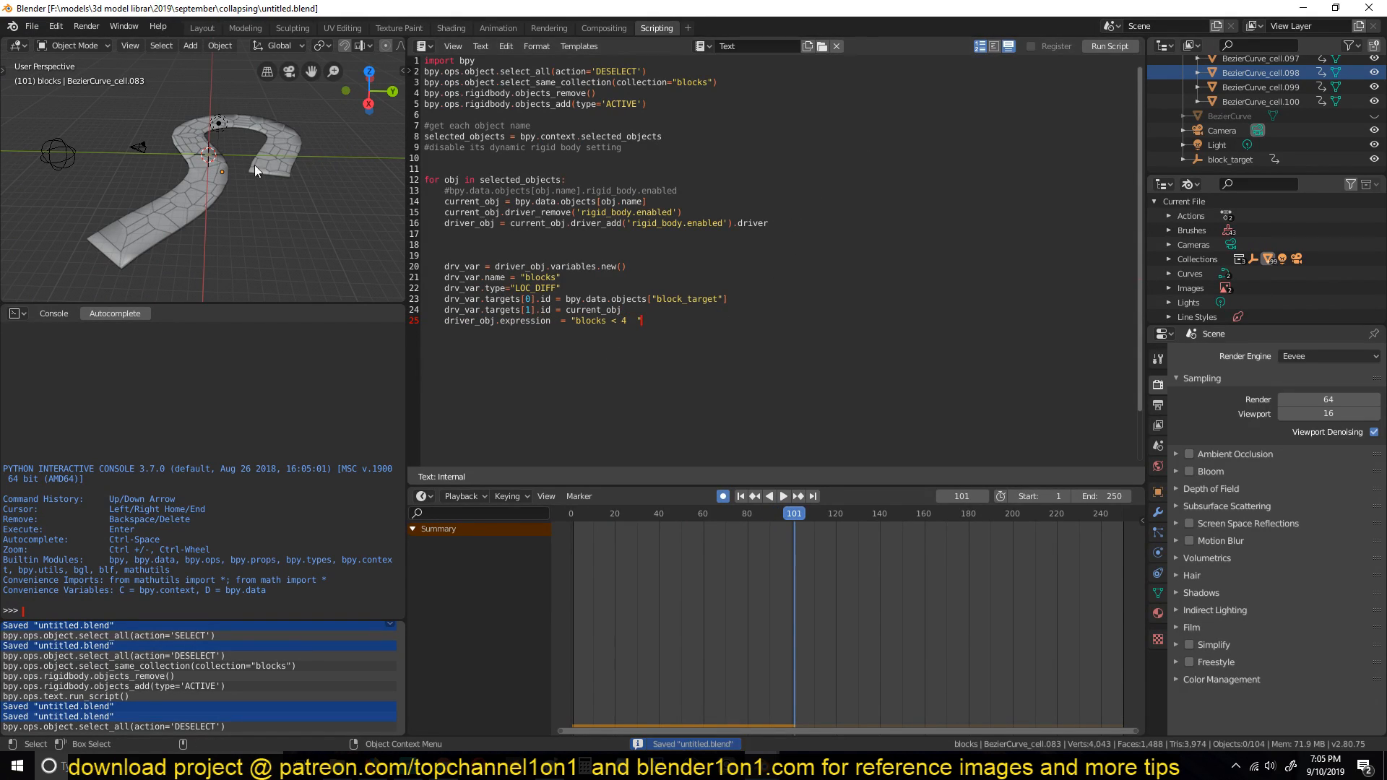
pyautogui.click(1110, 46)
pyautogui.hotkey('ctrl', 's')
# - Deselect all objects and replay the collapse with the threshold of 4, stopping at frame 101
pyautogui.hotkey('alt', 'a')
pyautogui.press('space')
pyautogui.hotkey('shift', 'Left')
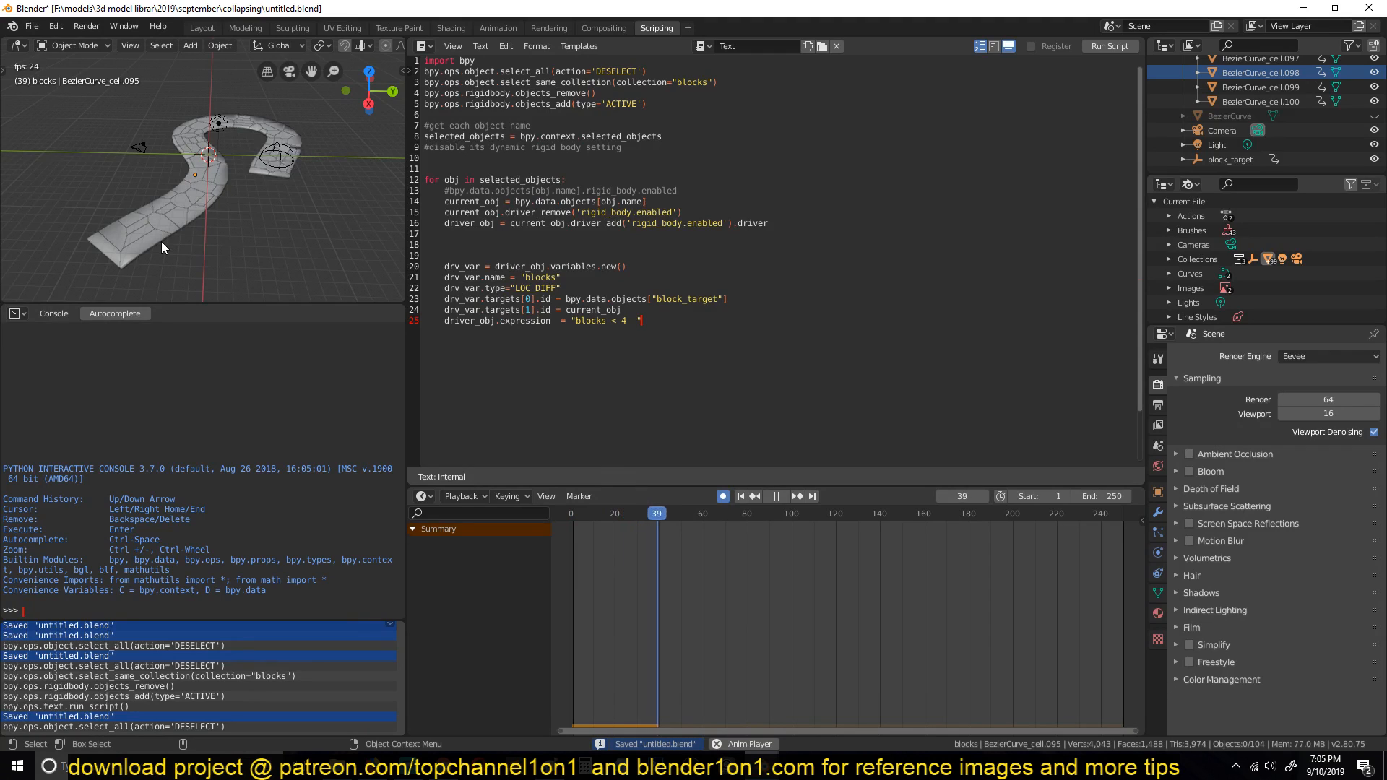
pyautogui.hotkey('ctrl', 's')
pyautogui.press('space')
# - Examine the gaps between the fallen cells up close, select a cell on the far bend, and save the project
pyautogui.moveTo(230, 243); pyautogui.dragTo(310, 221, button='middle')
pyautogui.scroll(3, 202, 185)
pyautogui.click(357, 179)
pyautogui.hotkey('ctrl', 's')
pyautogui.scroll(2, 309, 222)
pyautogui.moveTo(159, 185); pyautogui.dragTo(236, 196, button='middle')
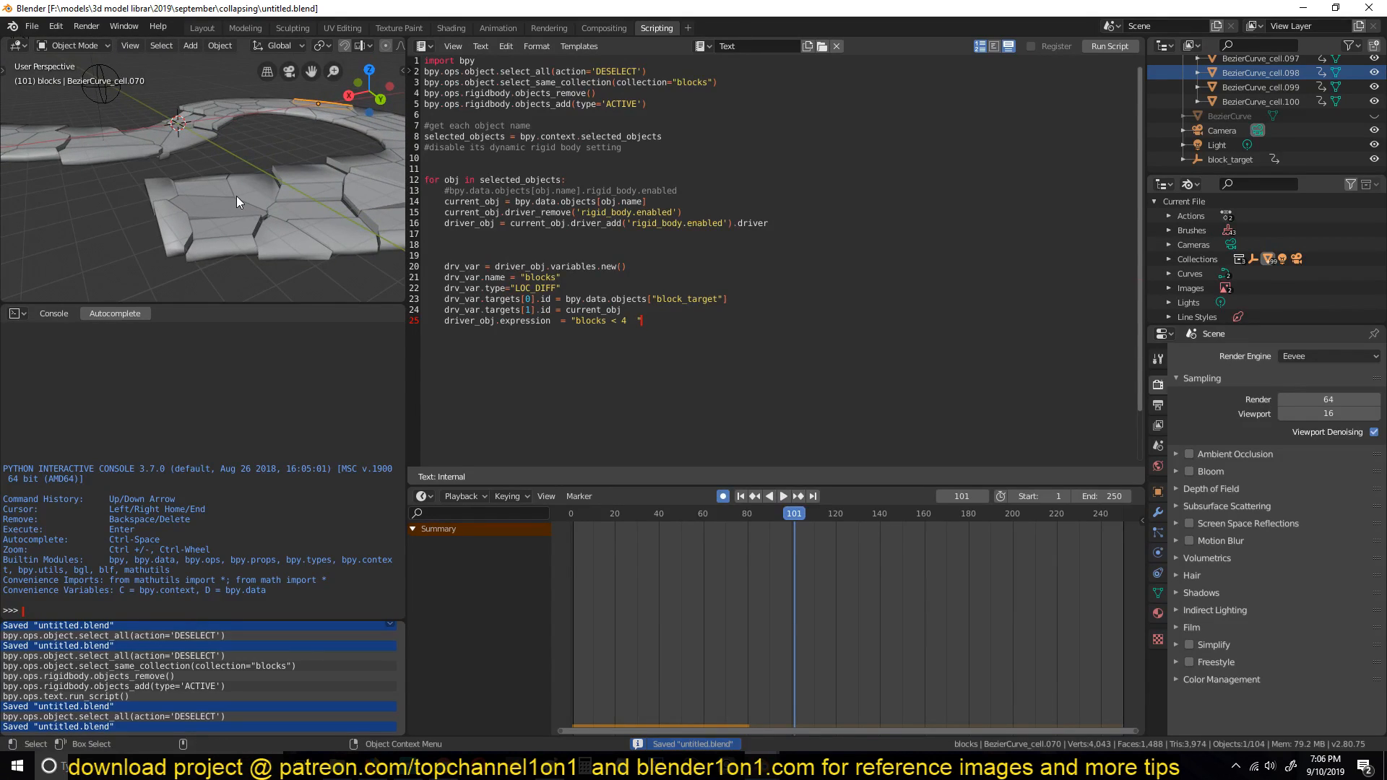